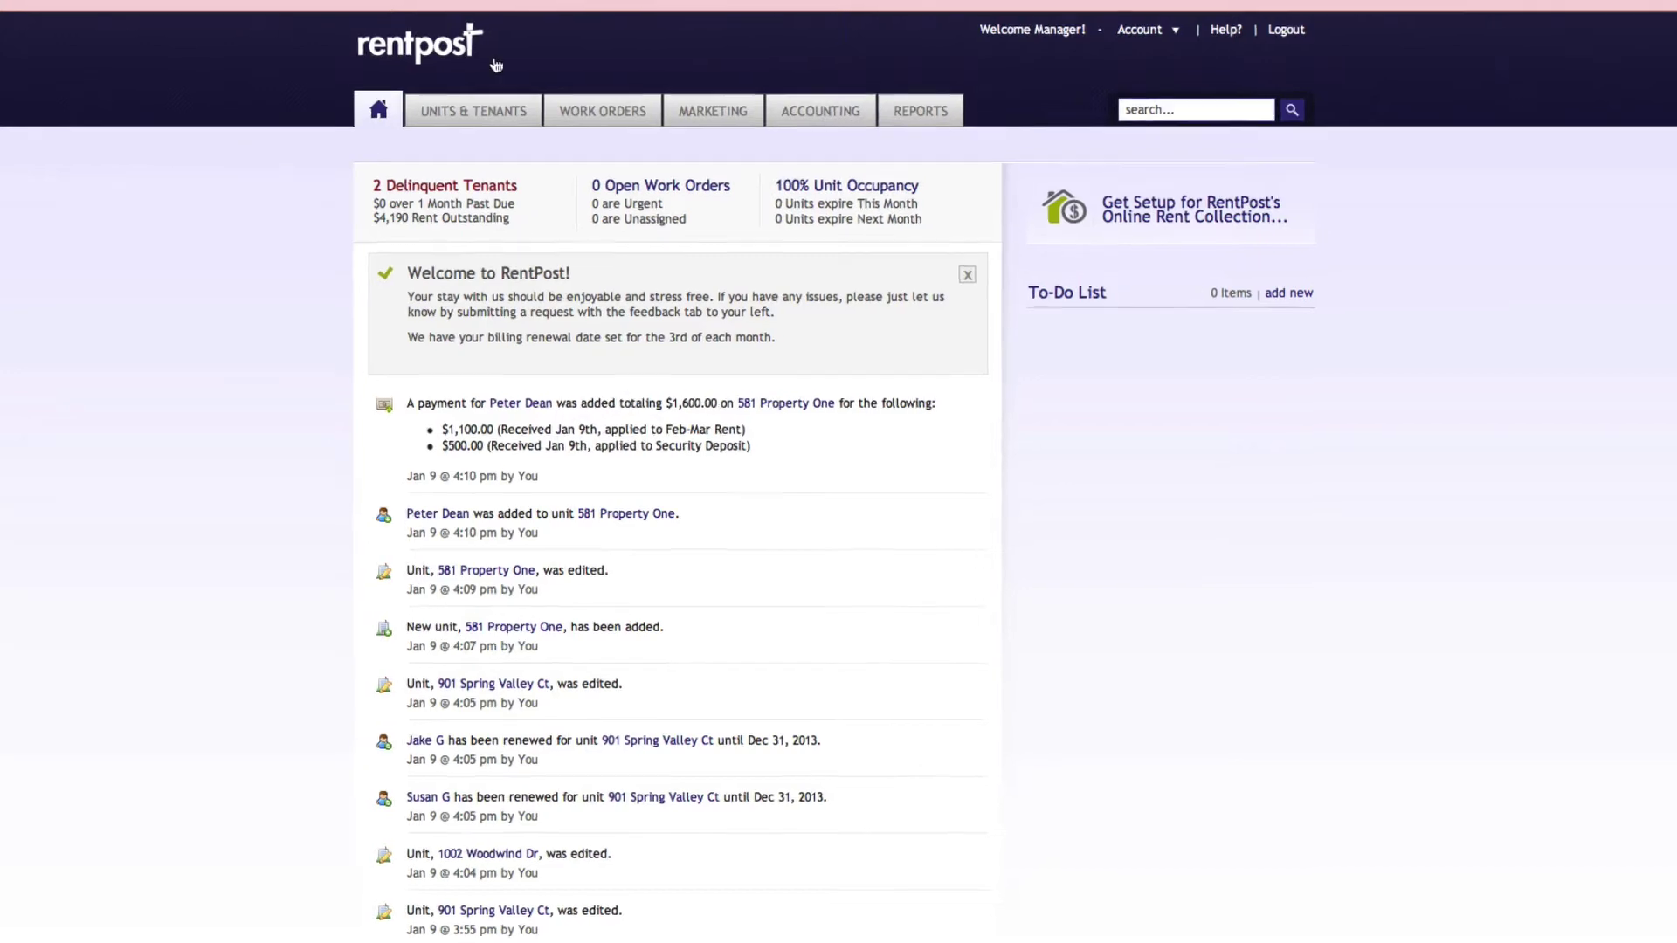
Open the Property Management section of the account settings to view the management fee structures
left_click(1138, 27)
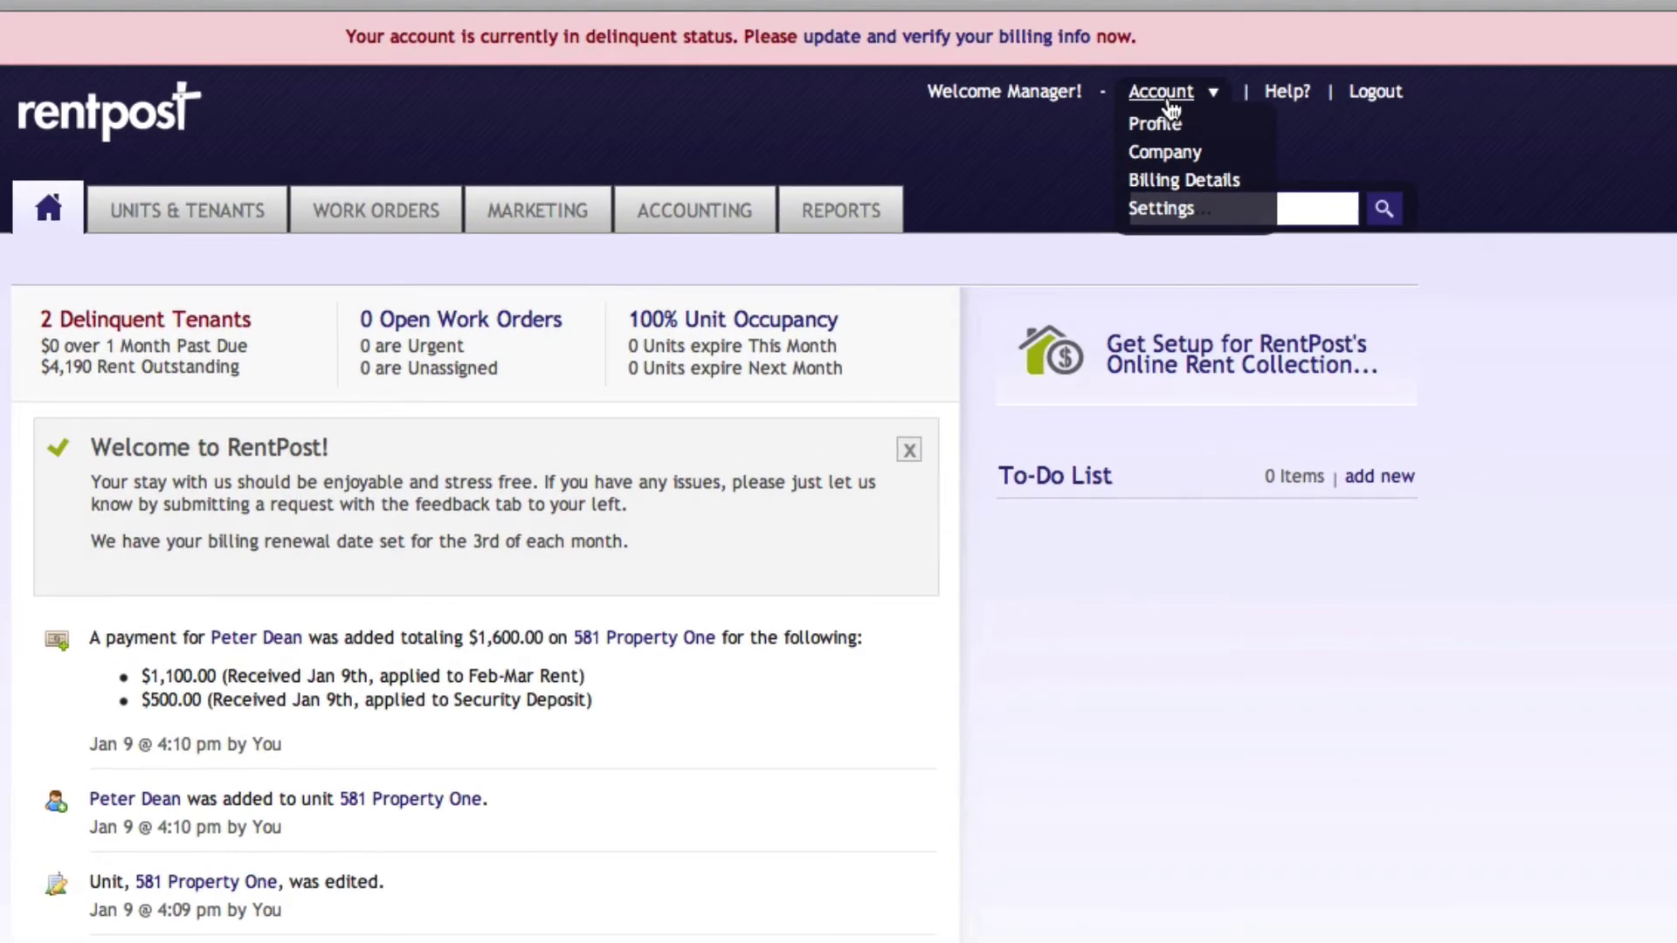
left_click(1141, 177)
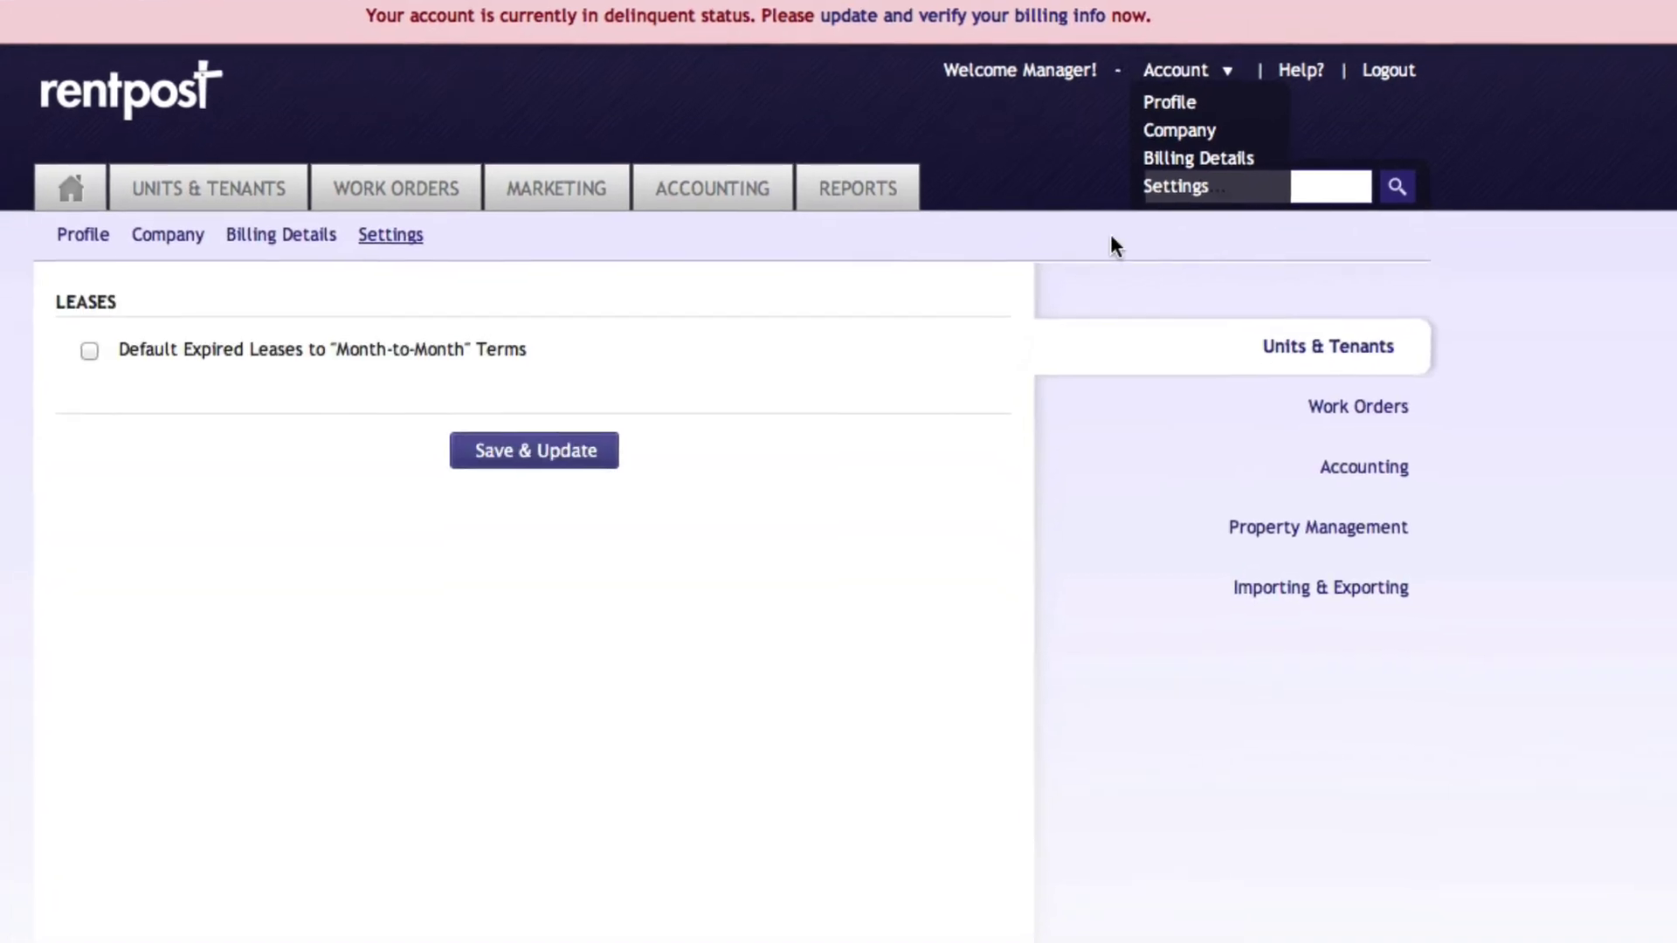
left_click(1376, 445)
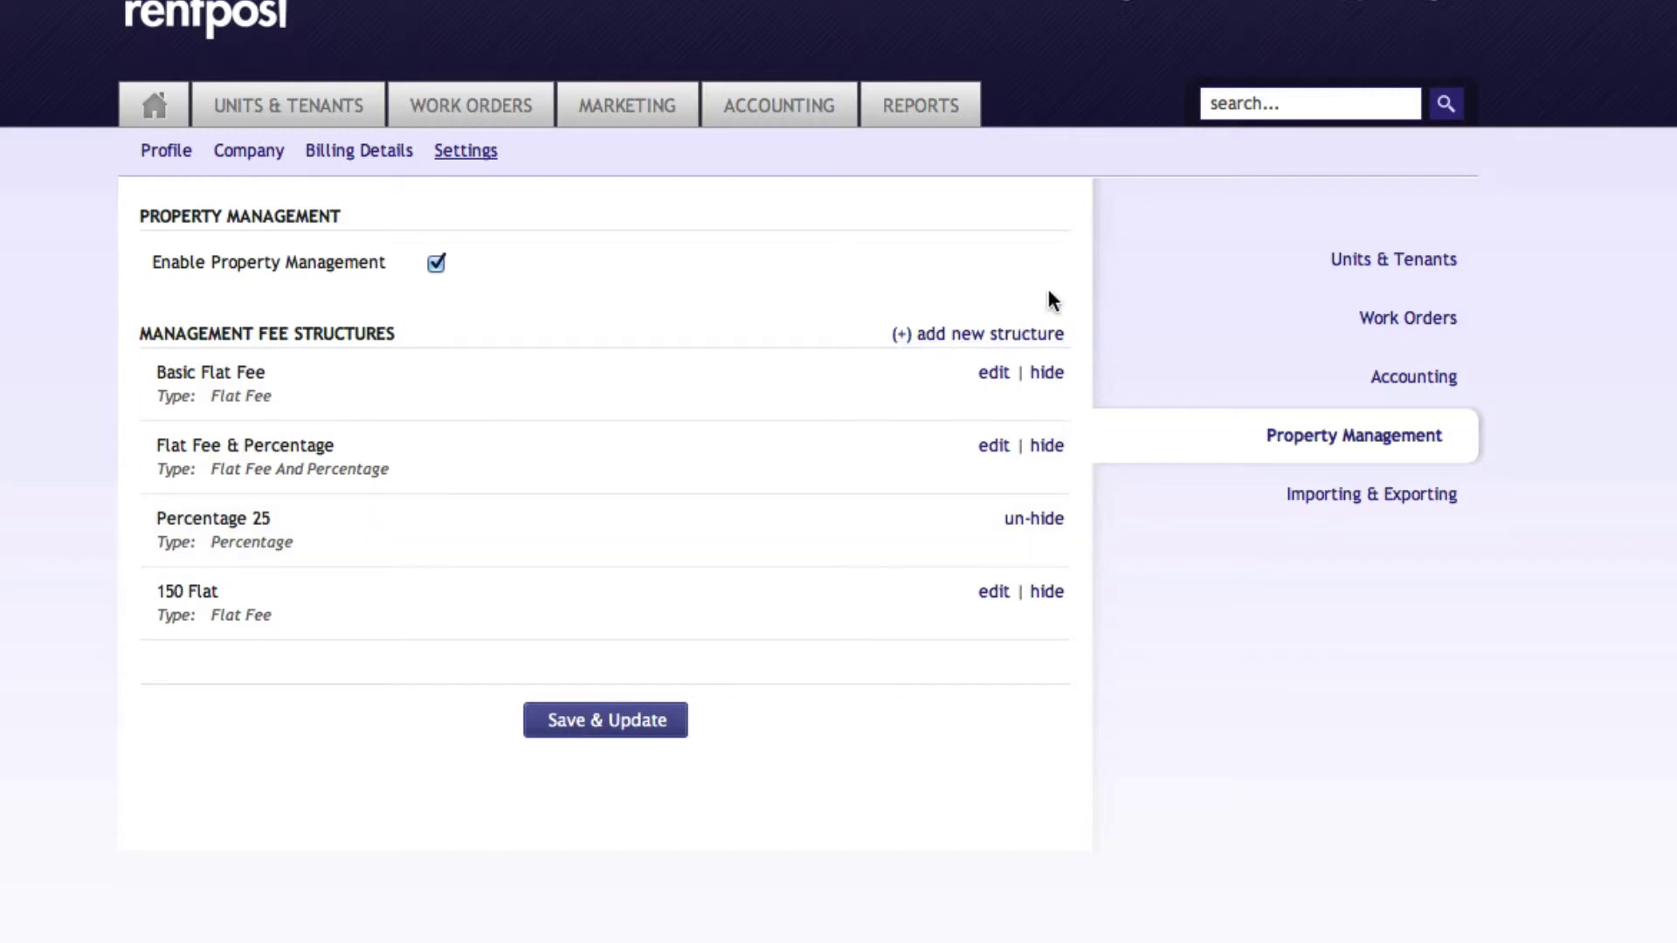
Go to the accounting section's Property Management page and display the Flat Fee & Percentage structure
left_click(779, 106)
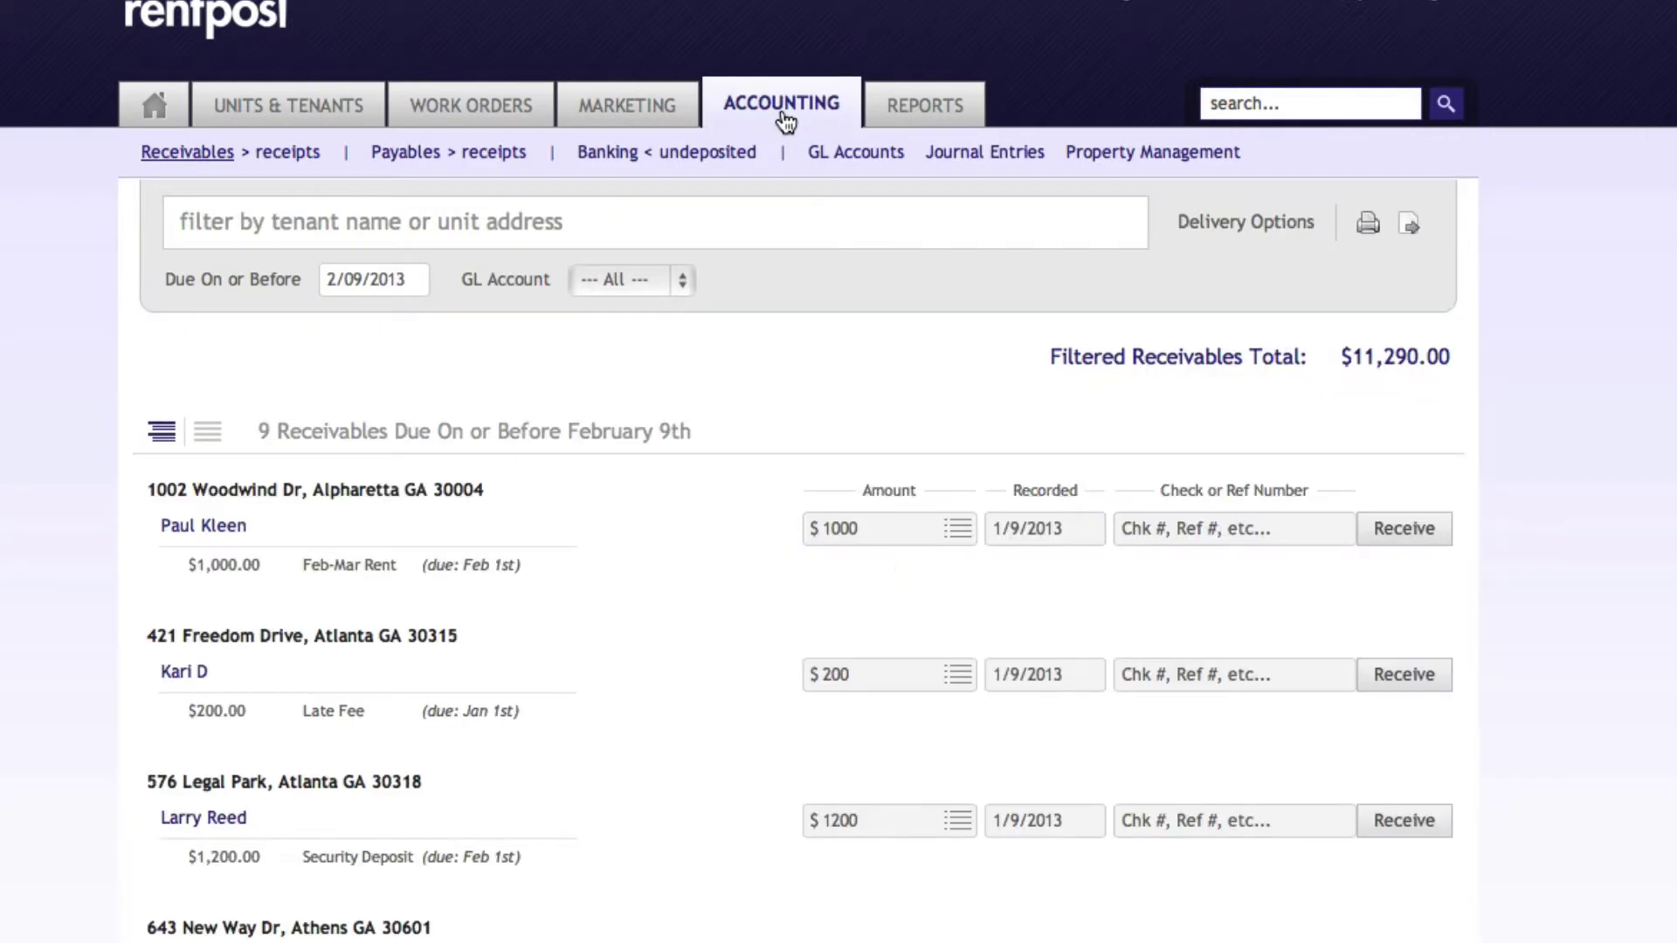
left_click(1175, 153)
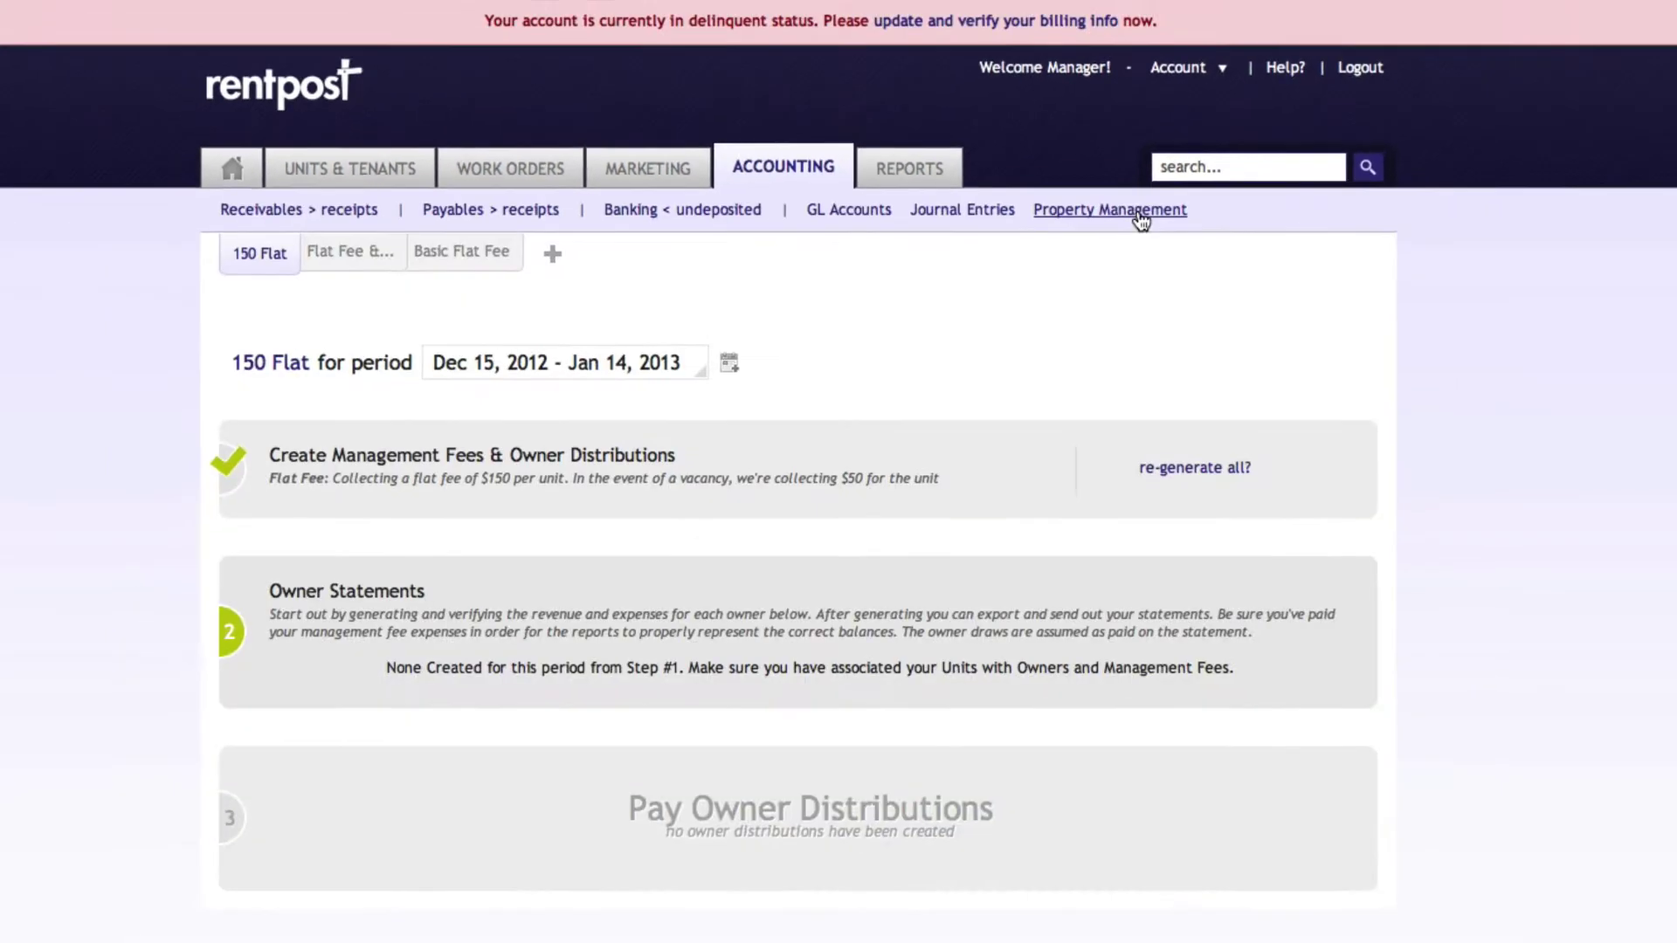
left_click(385, 273)
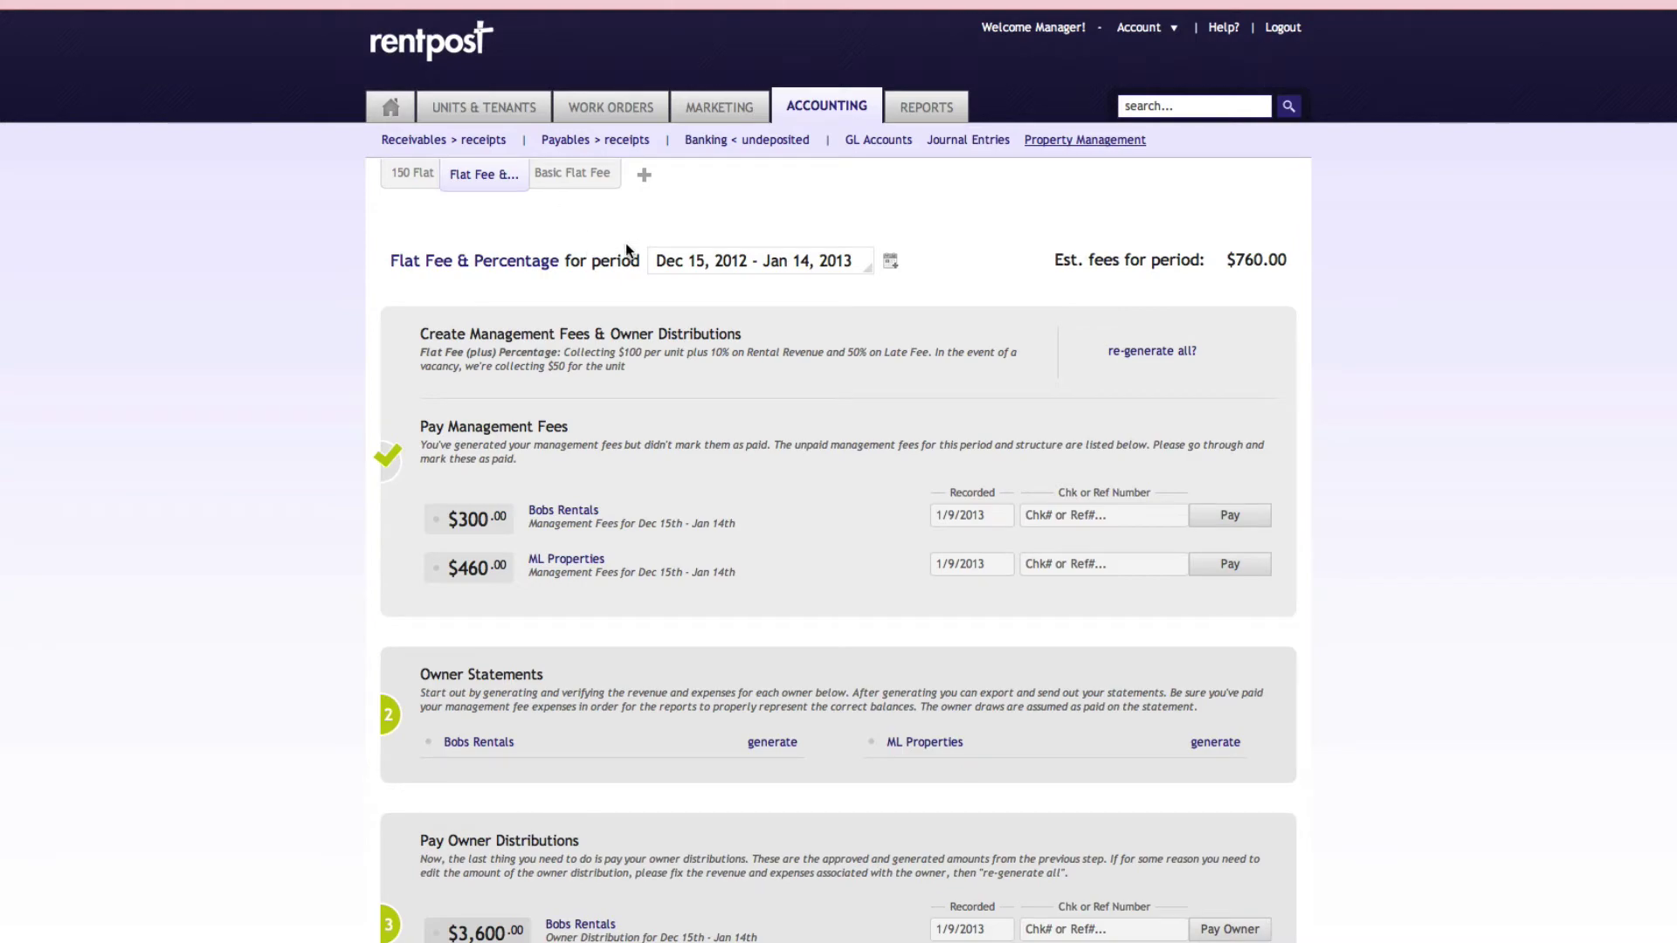
Start a new management fee structure of the Percentage type with the nickname "Percentage Rental and Late Fees"
left_click(644, 175)
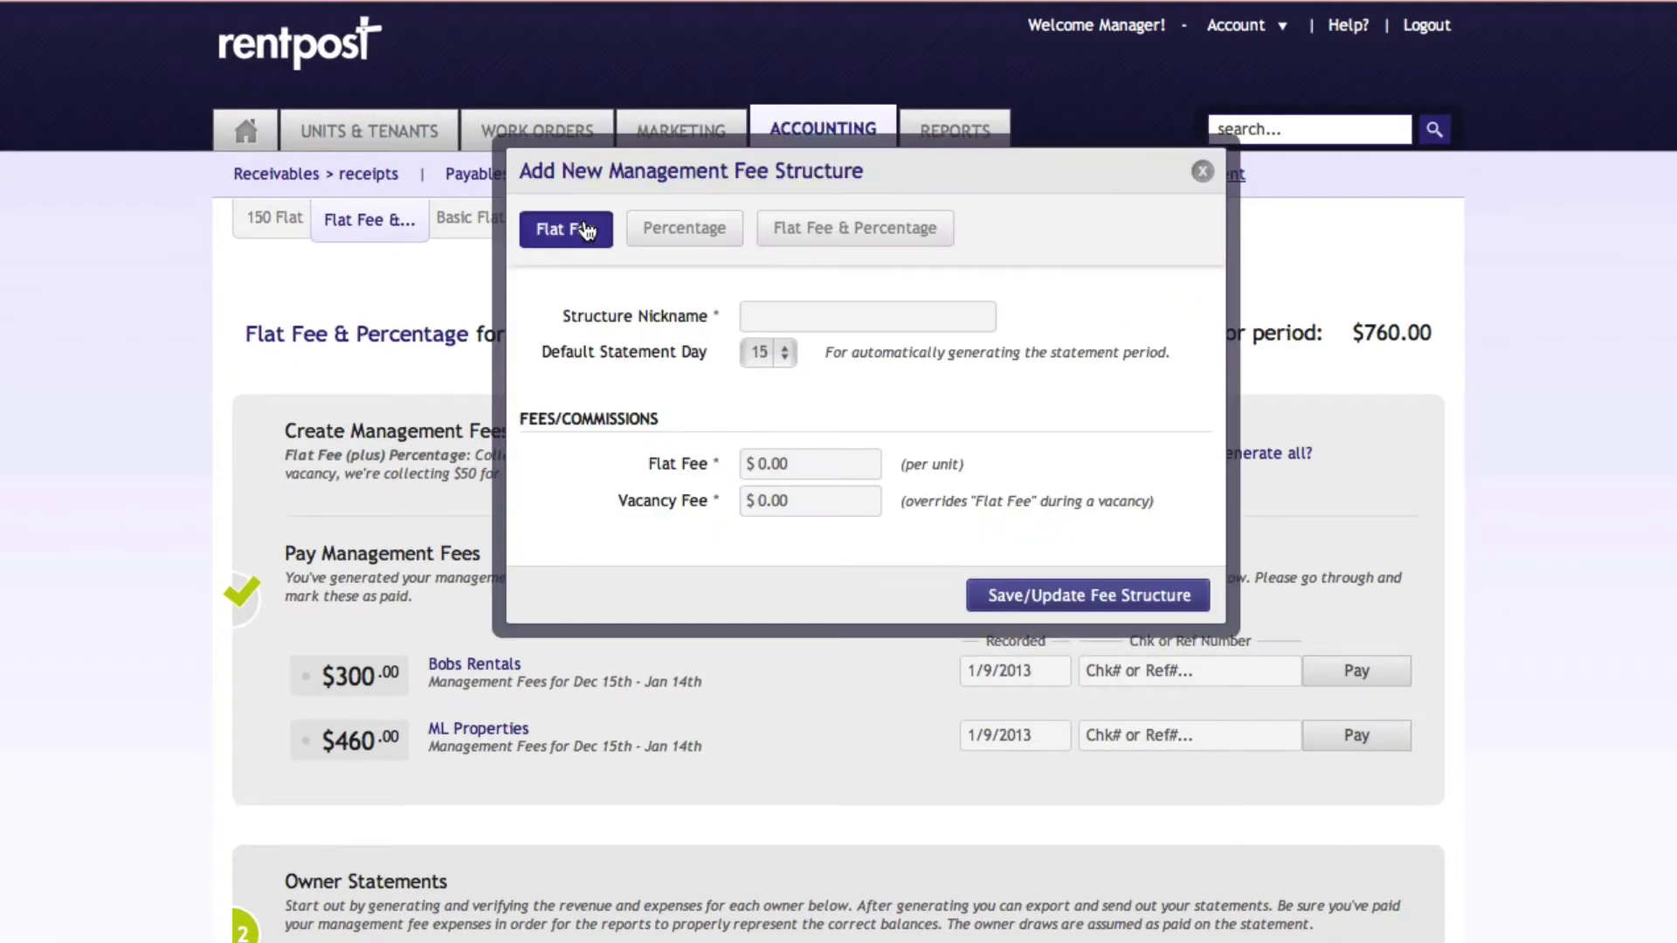
left_click(677, 237)
left_click(762, 308)
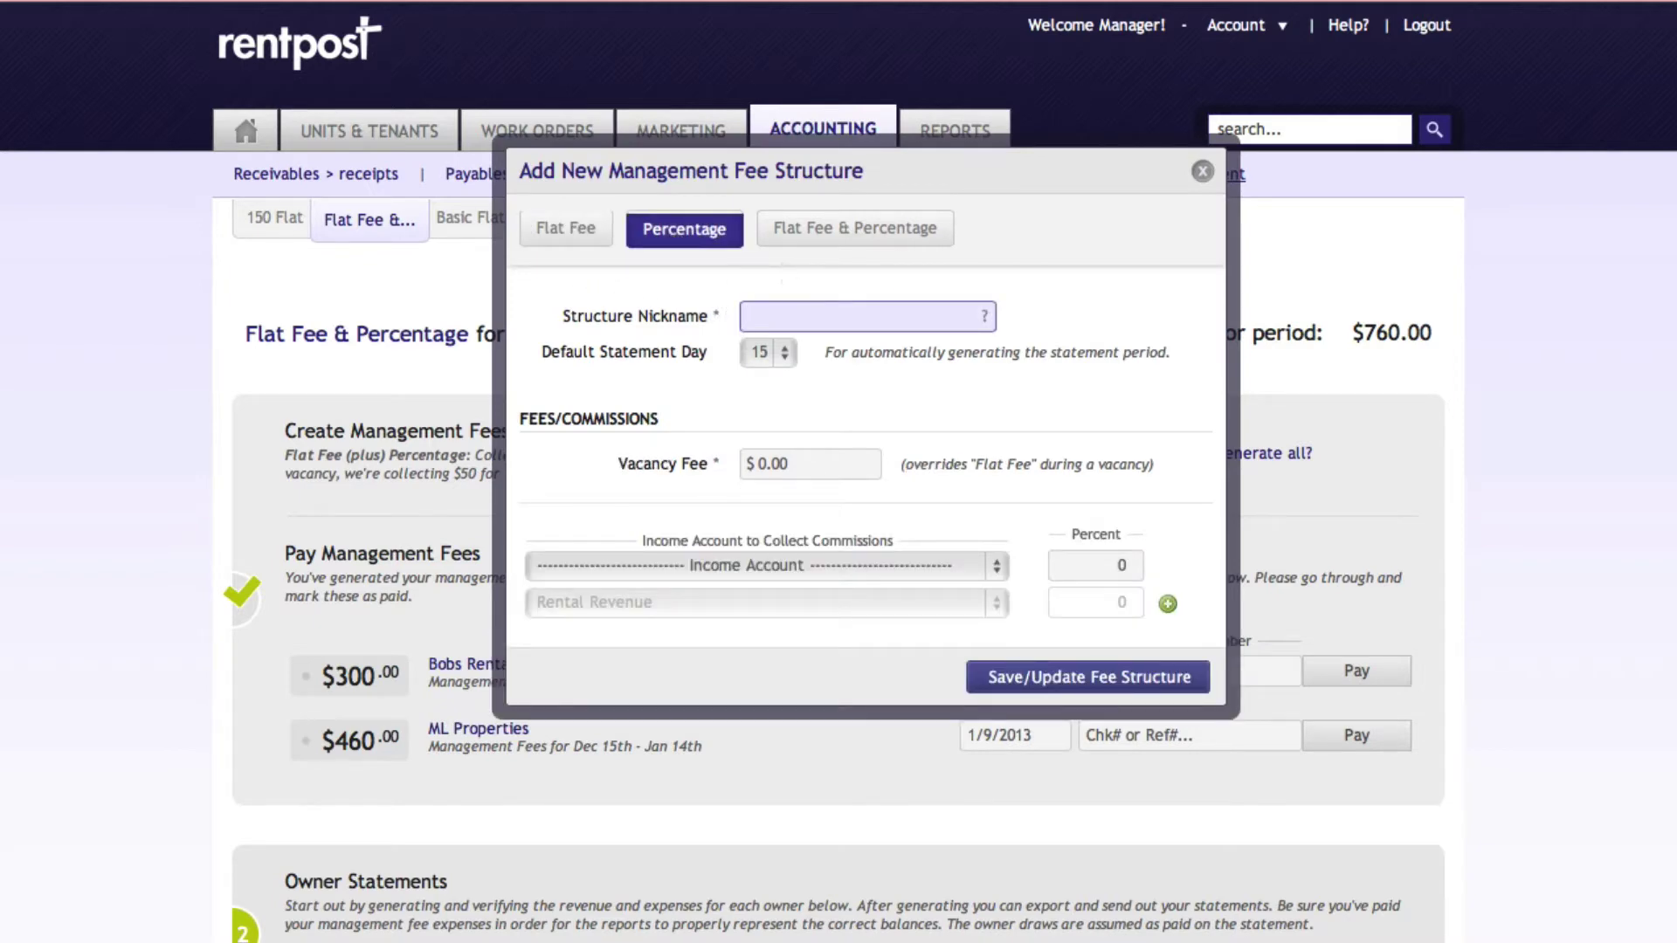
type("Percentage Rental and Late ")
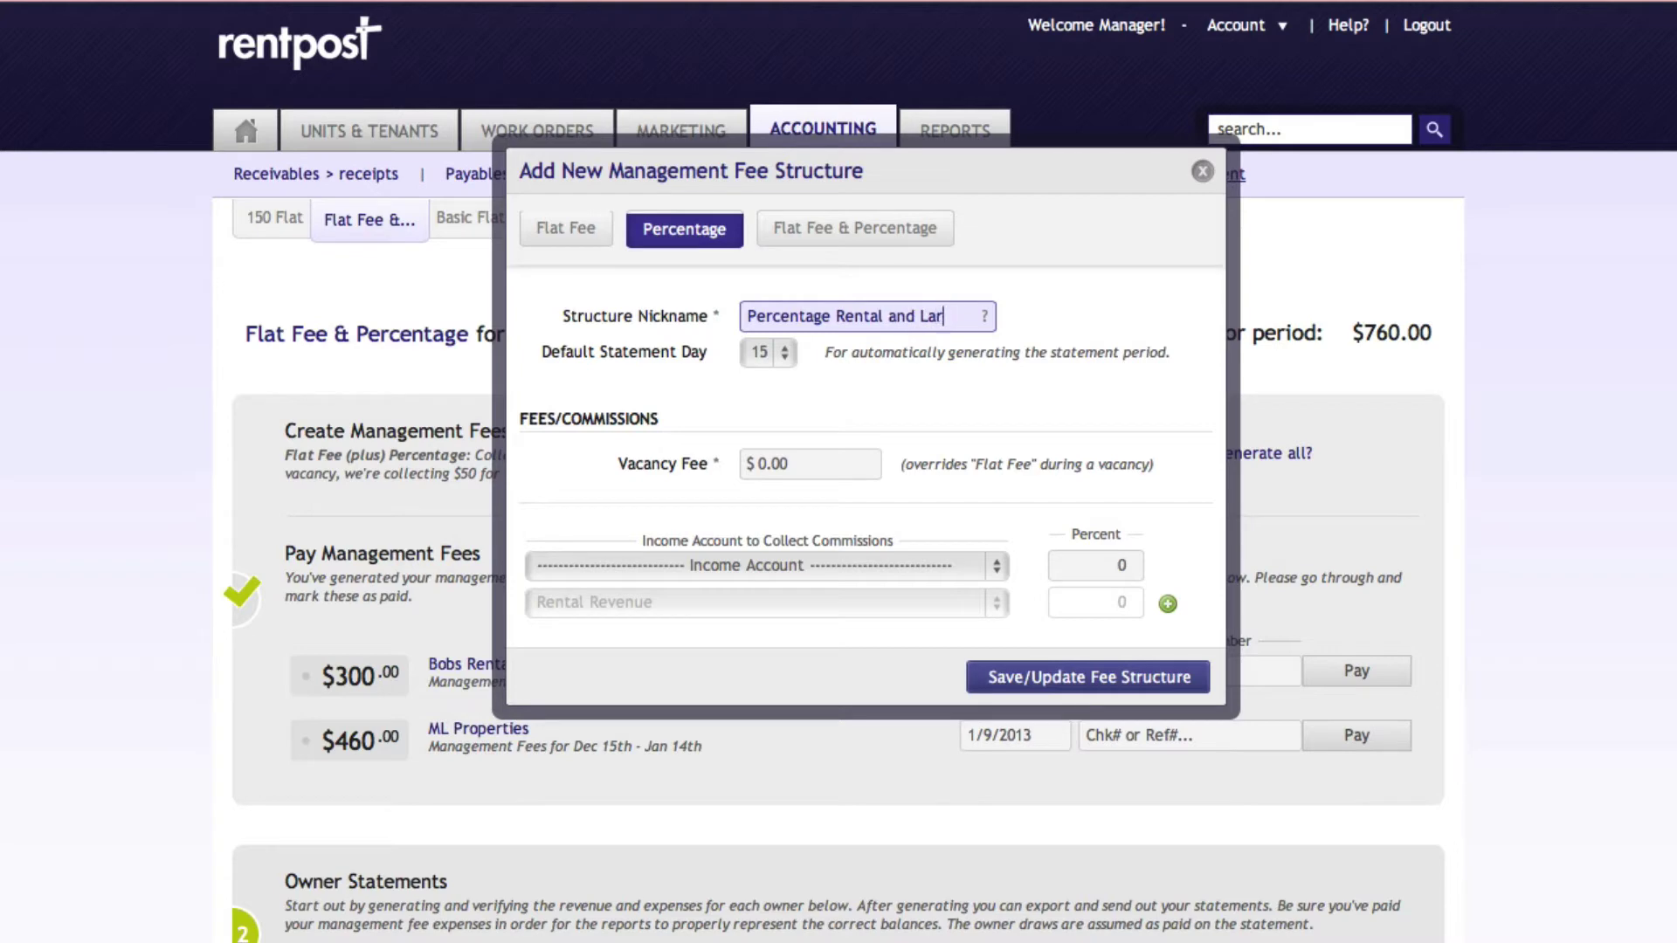
type("Fees")
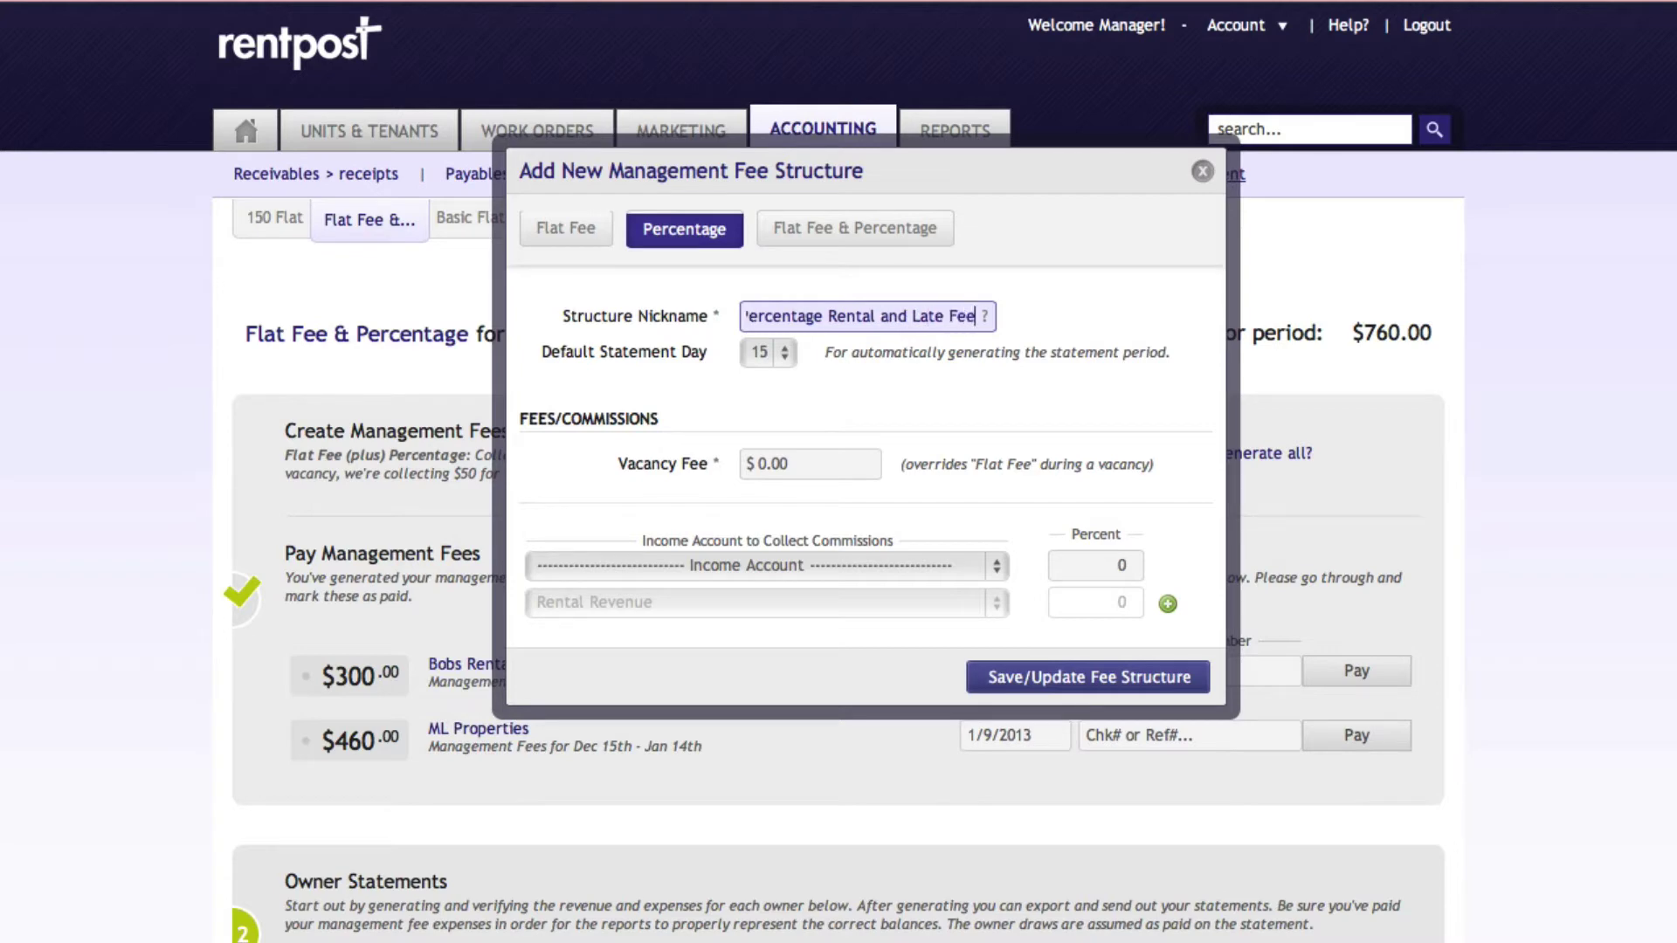
Choose 15 as the default statement day and set the vacancy fee to $75.00
left_click(783, 357)
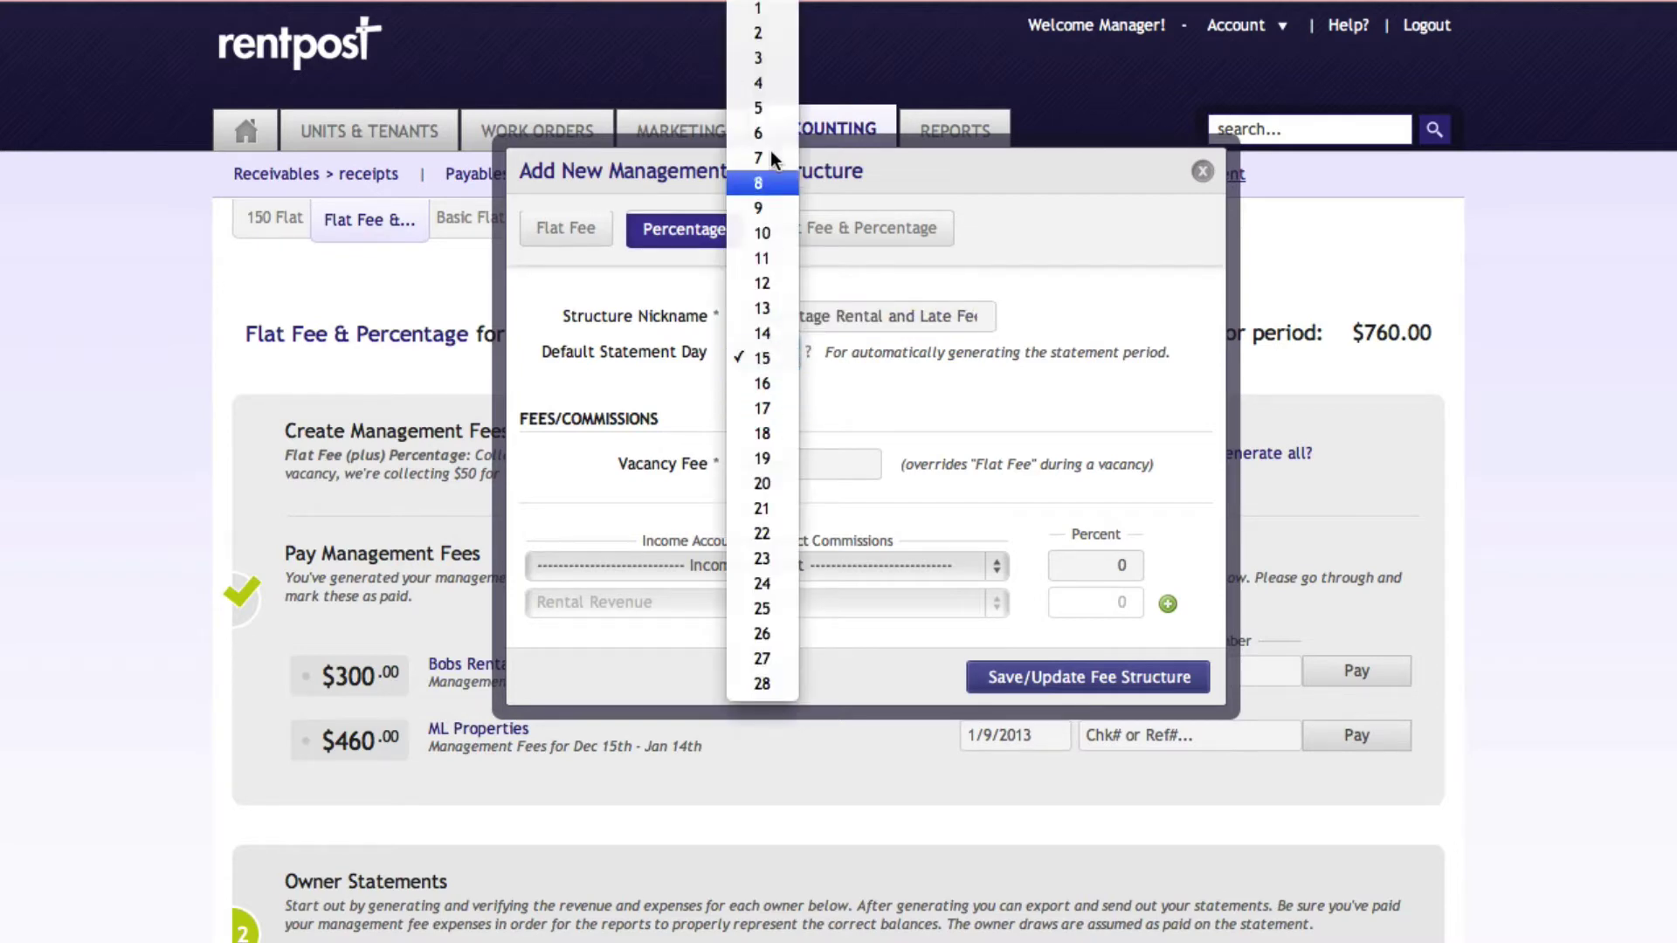
left_click(774, 360)
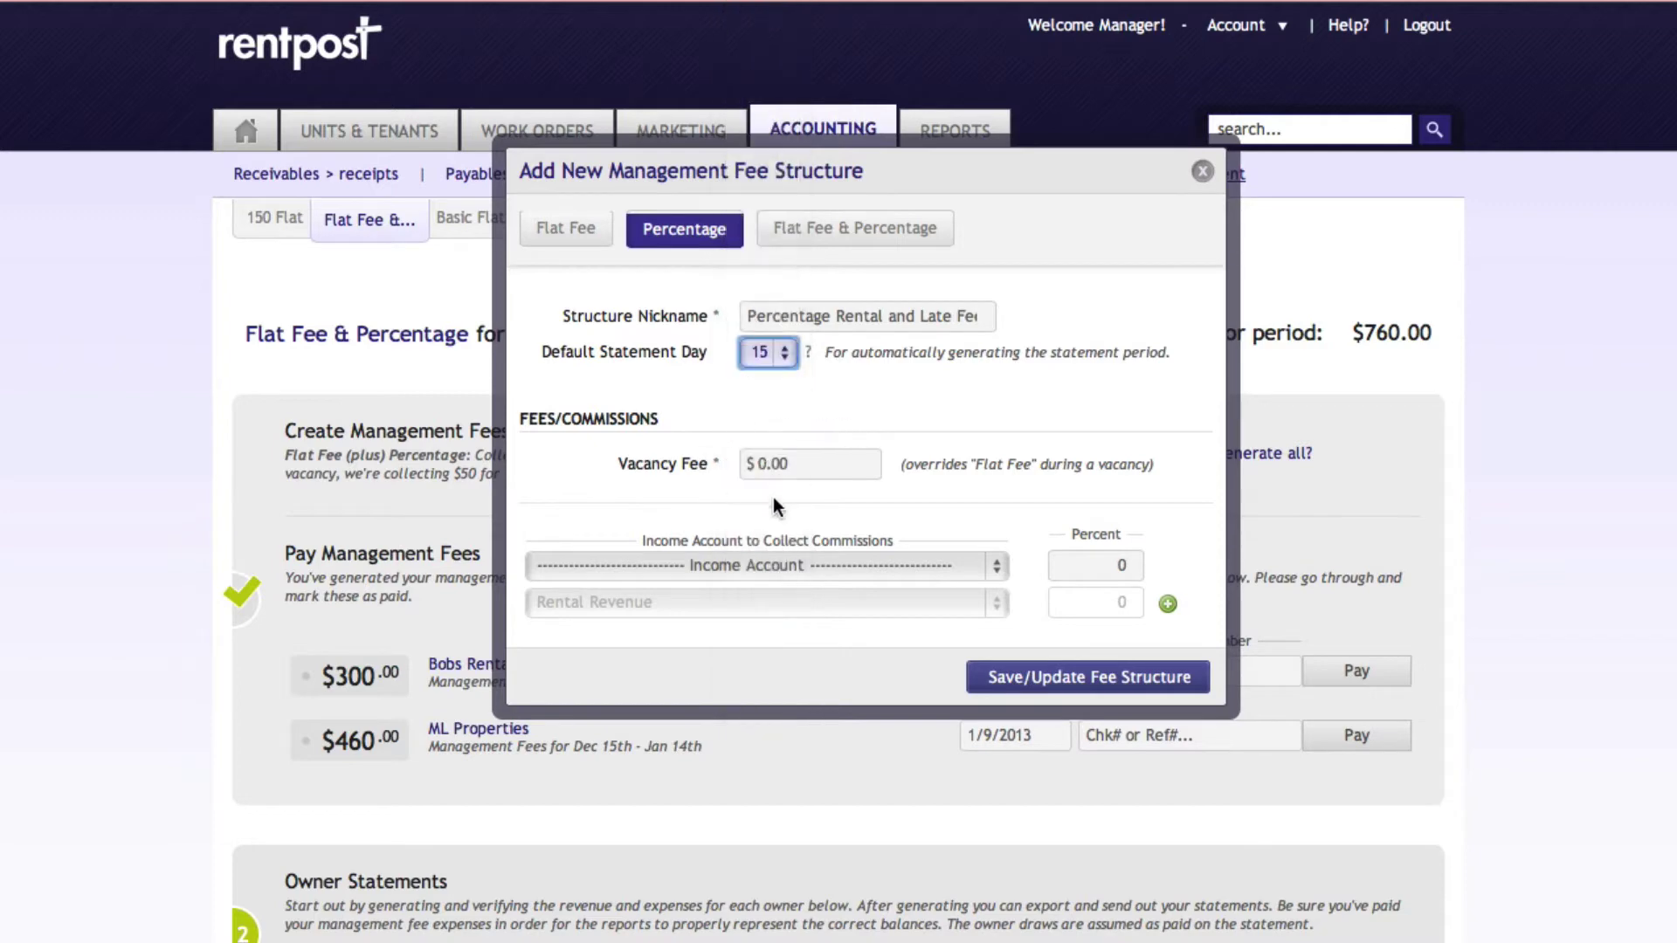
left_click(797, 464)
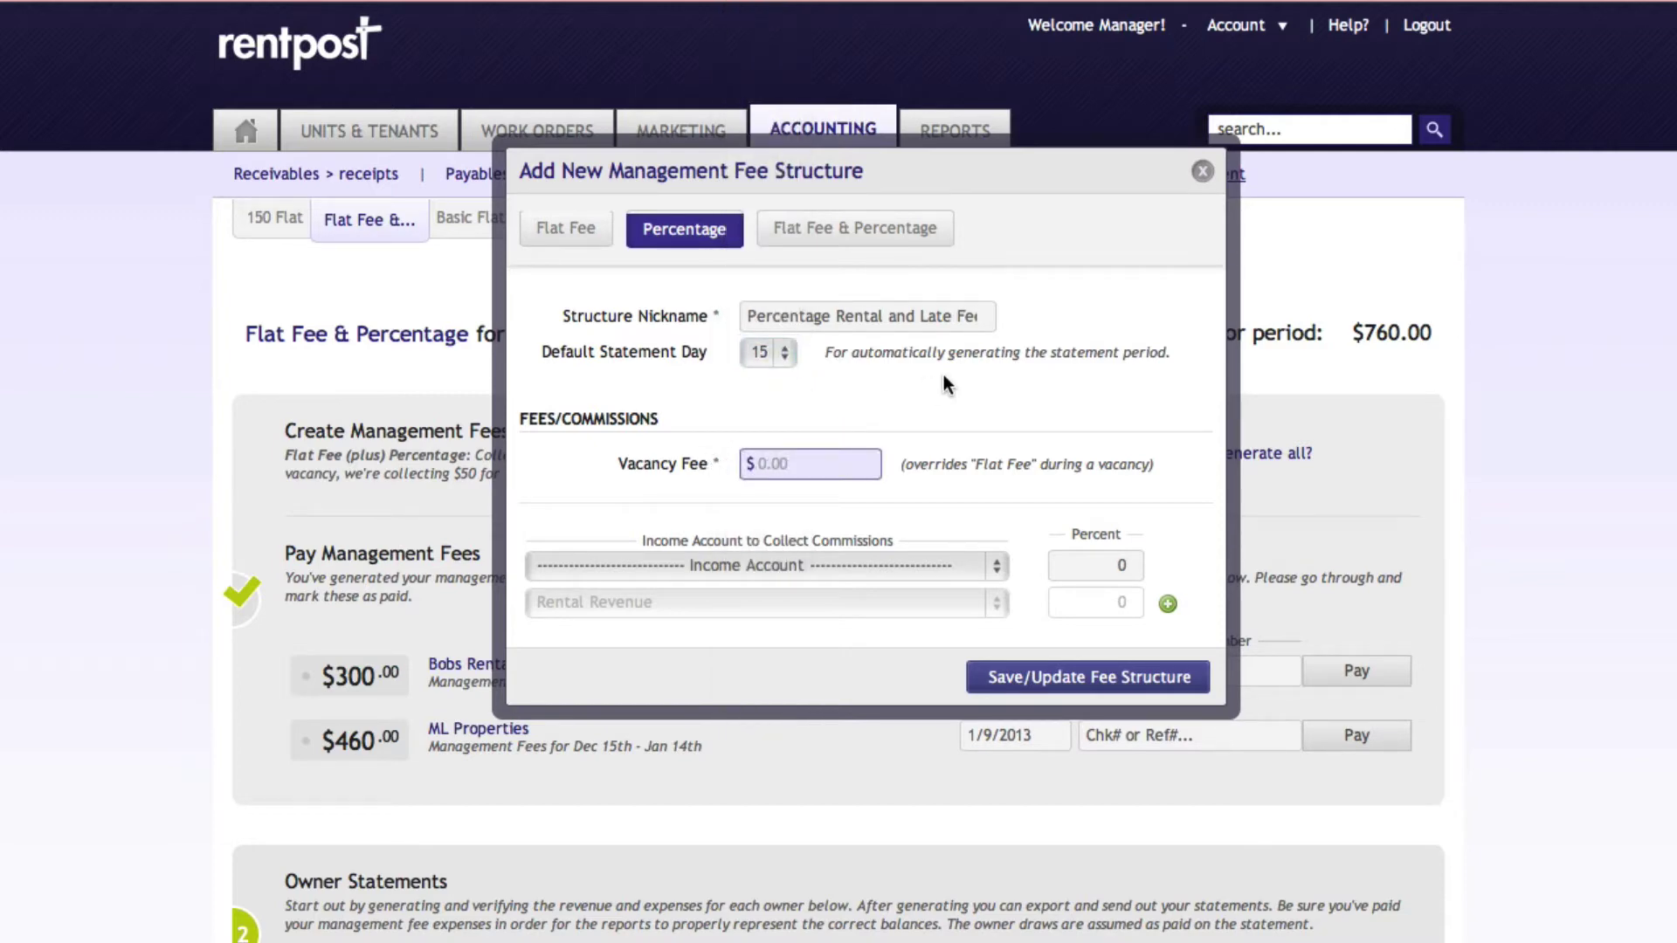
type("75.00")
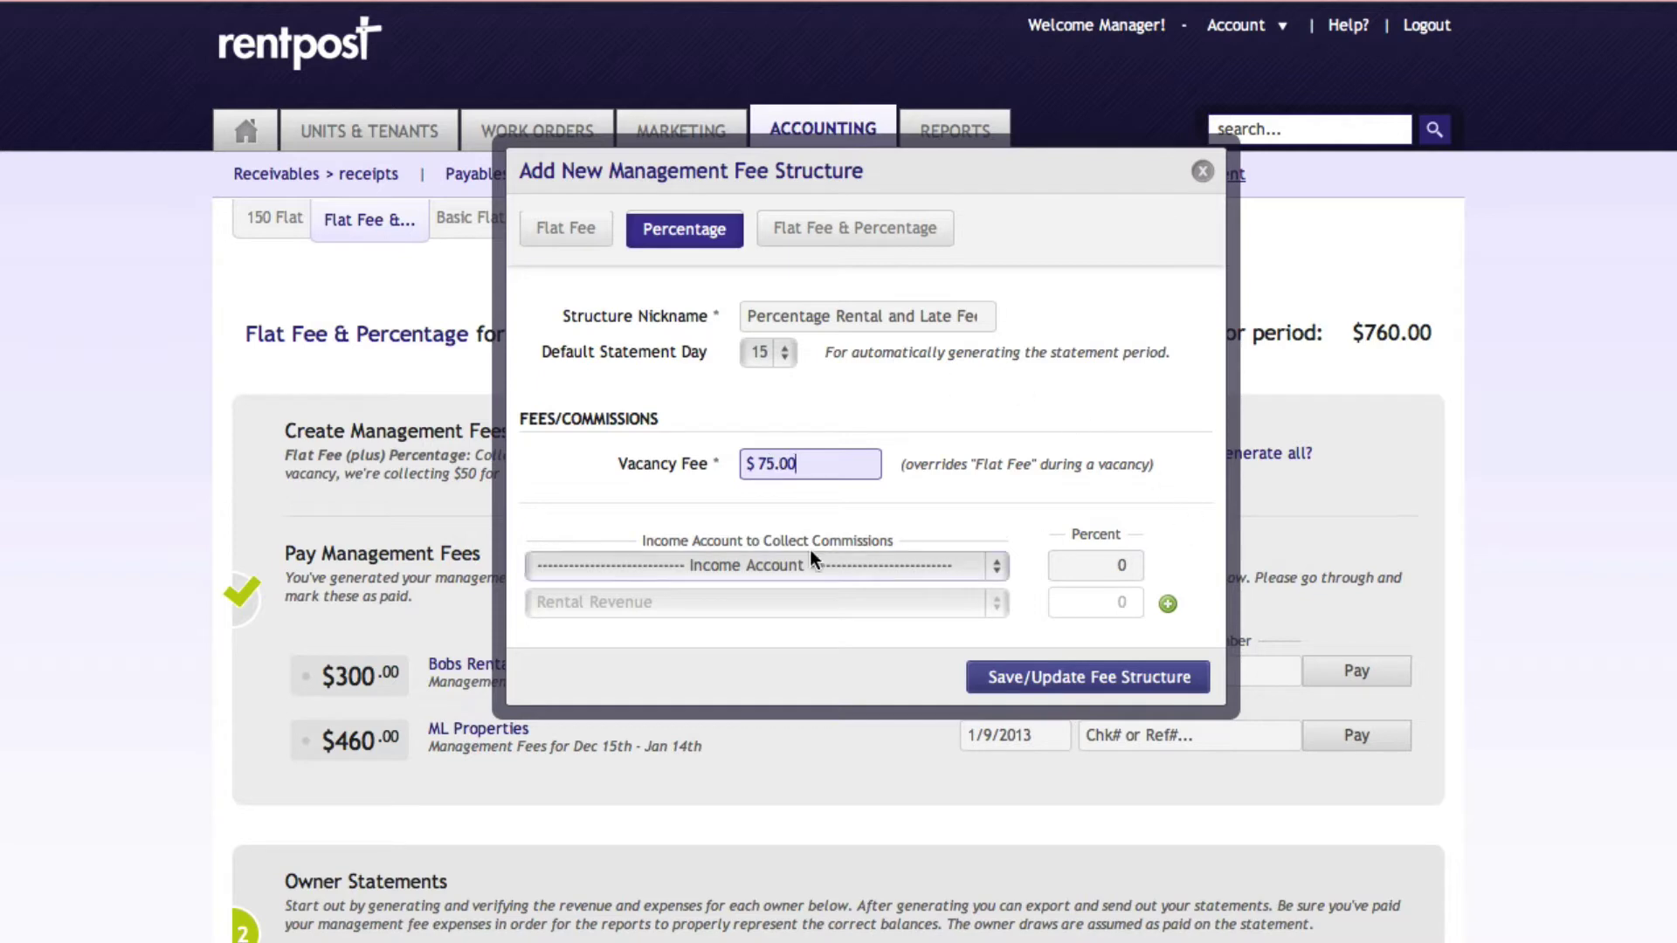
Set a 12 percent commission on the Rental Revenue income account
left_click(994, 568)
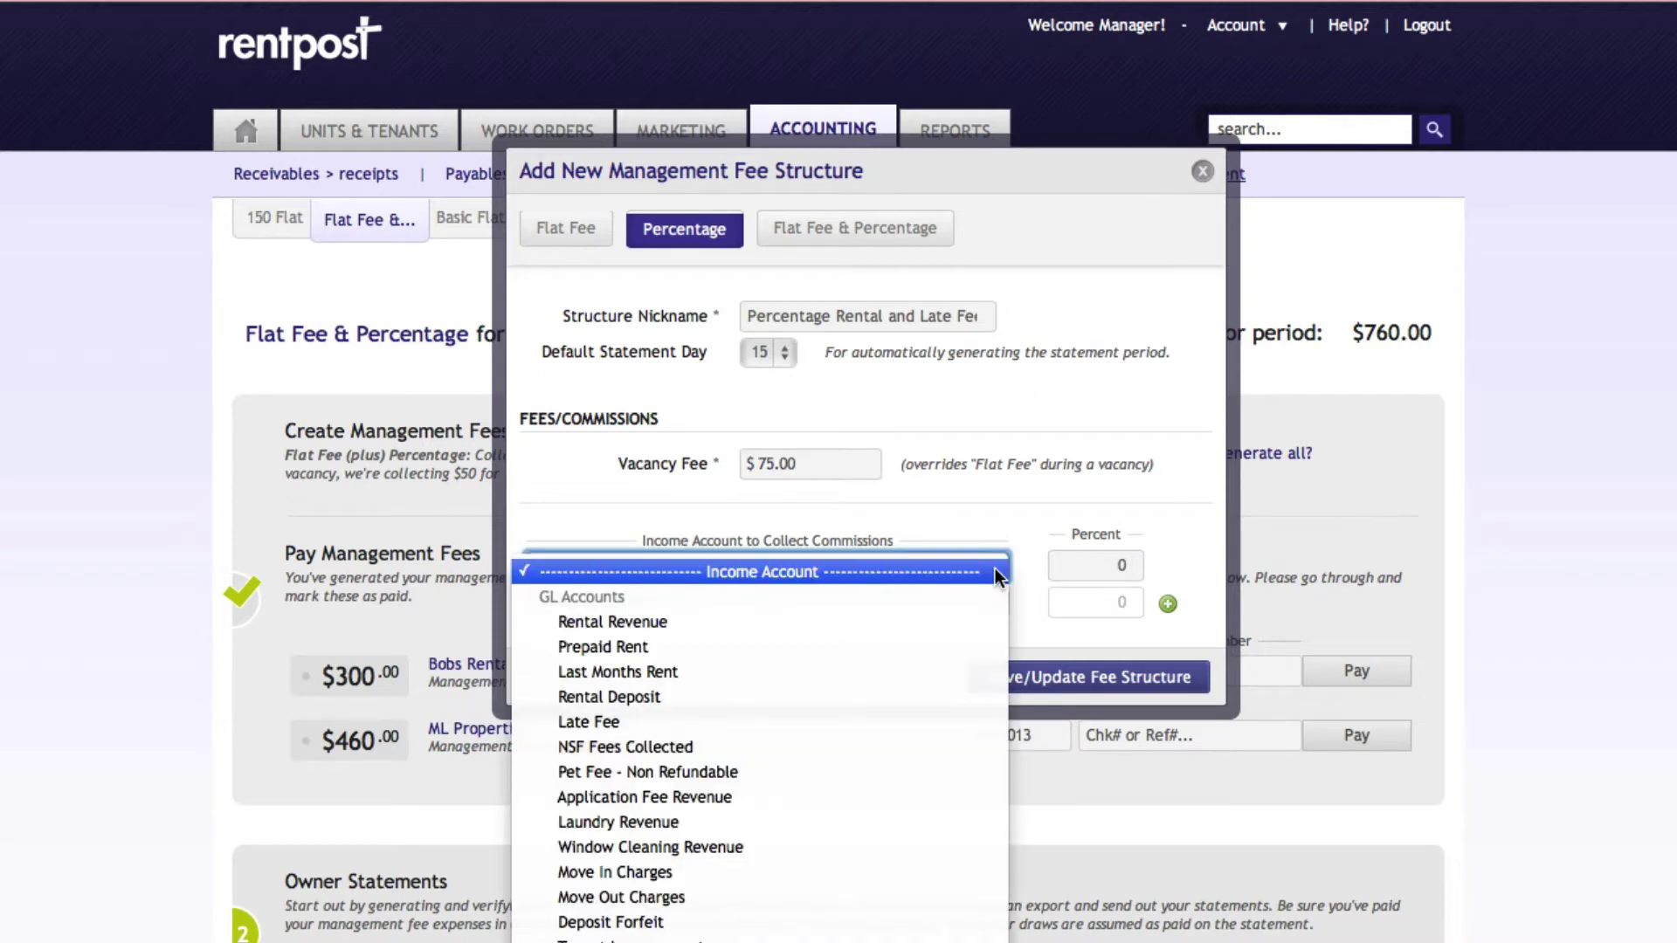
left_click(953, 622)
left_click(1127, 566)
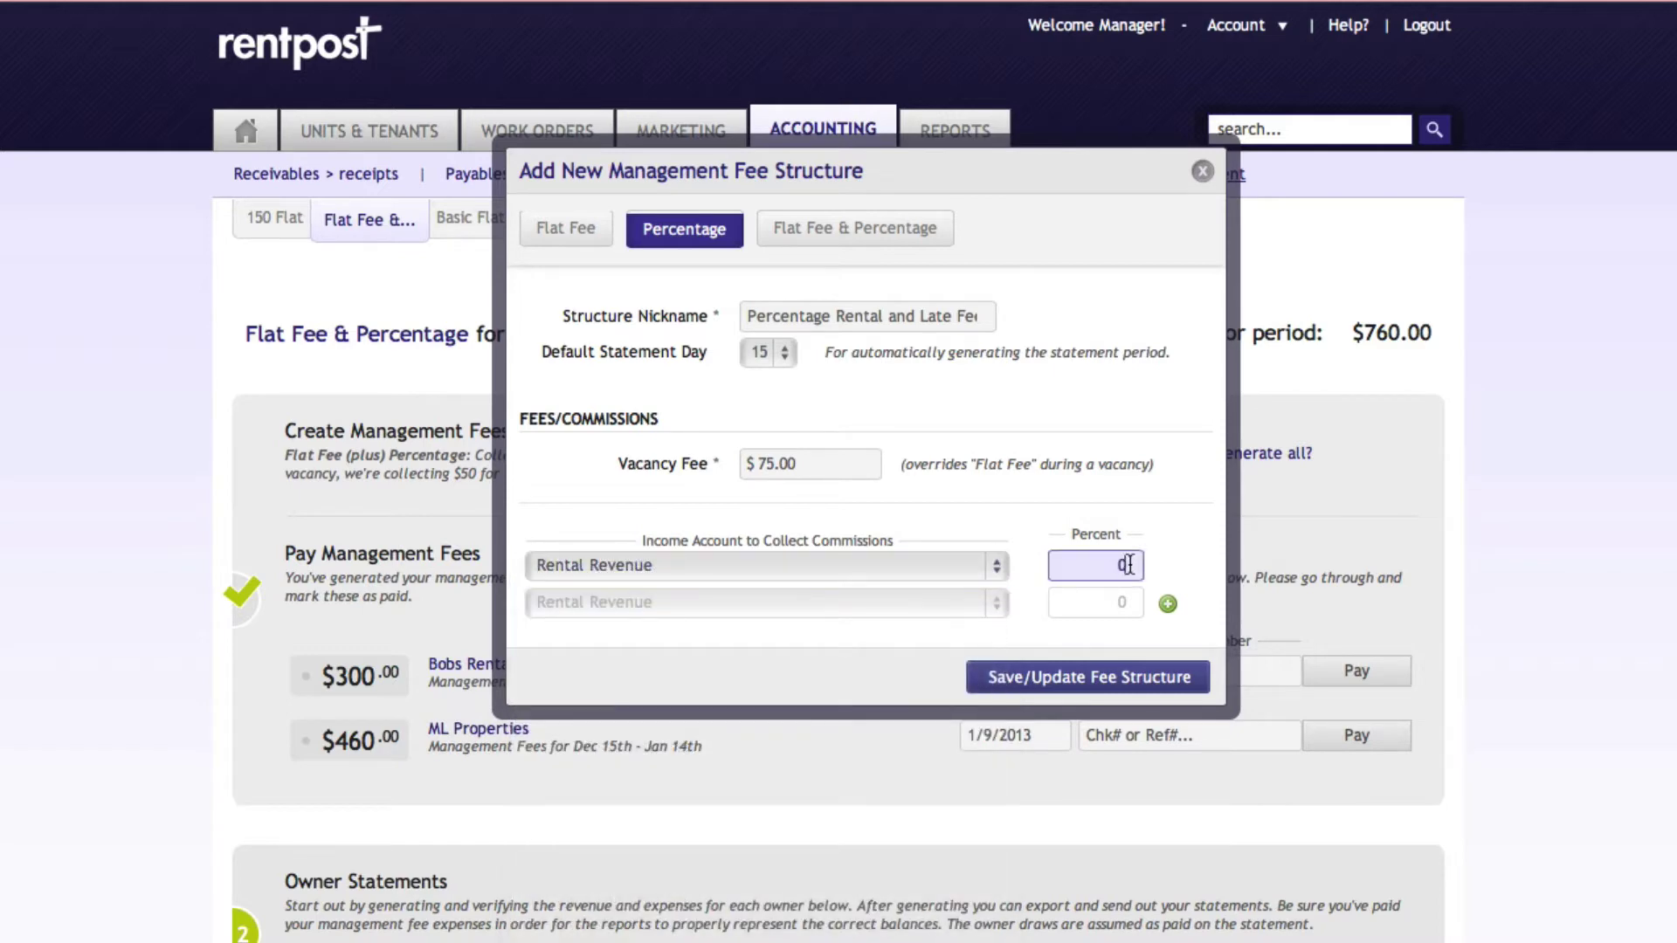
key("BackSpace")
type("12")
Add a second commission line of 50 percent on the Late Fee account and save the fee structure
left_click(1169, 605)
left_click(998, 610)
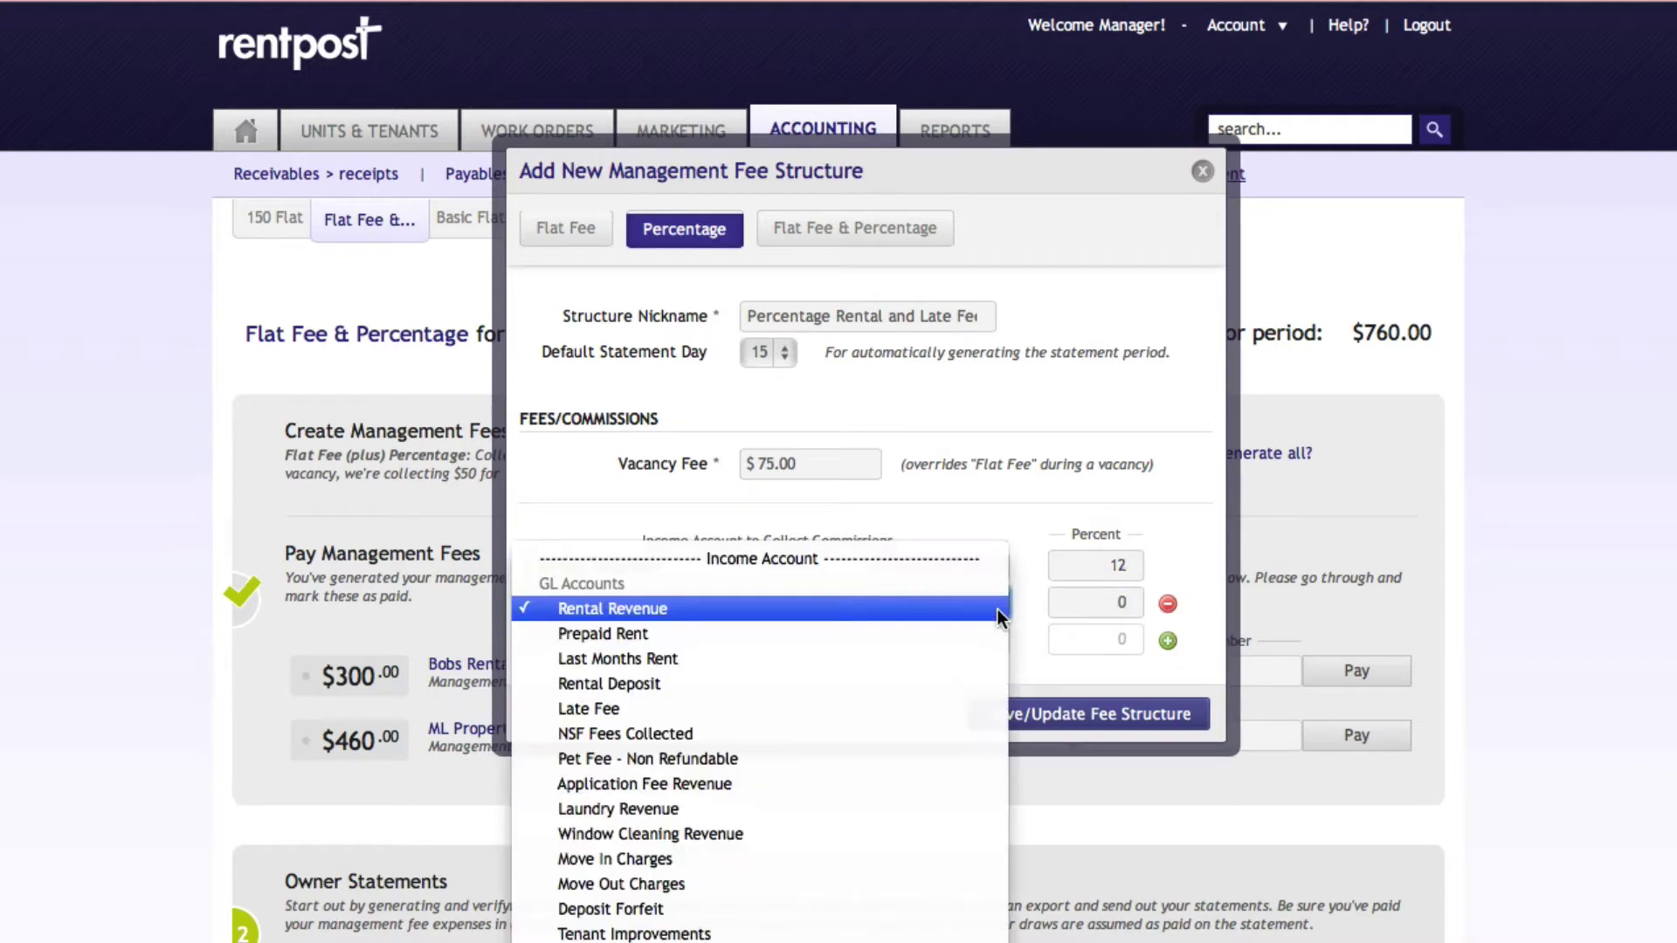
left_click(951, 704)
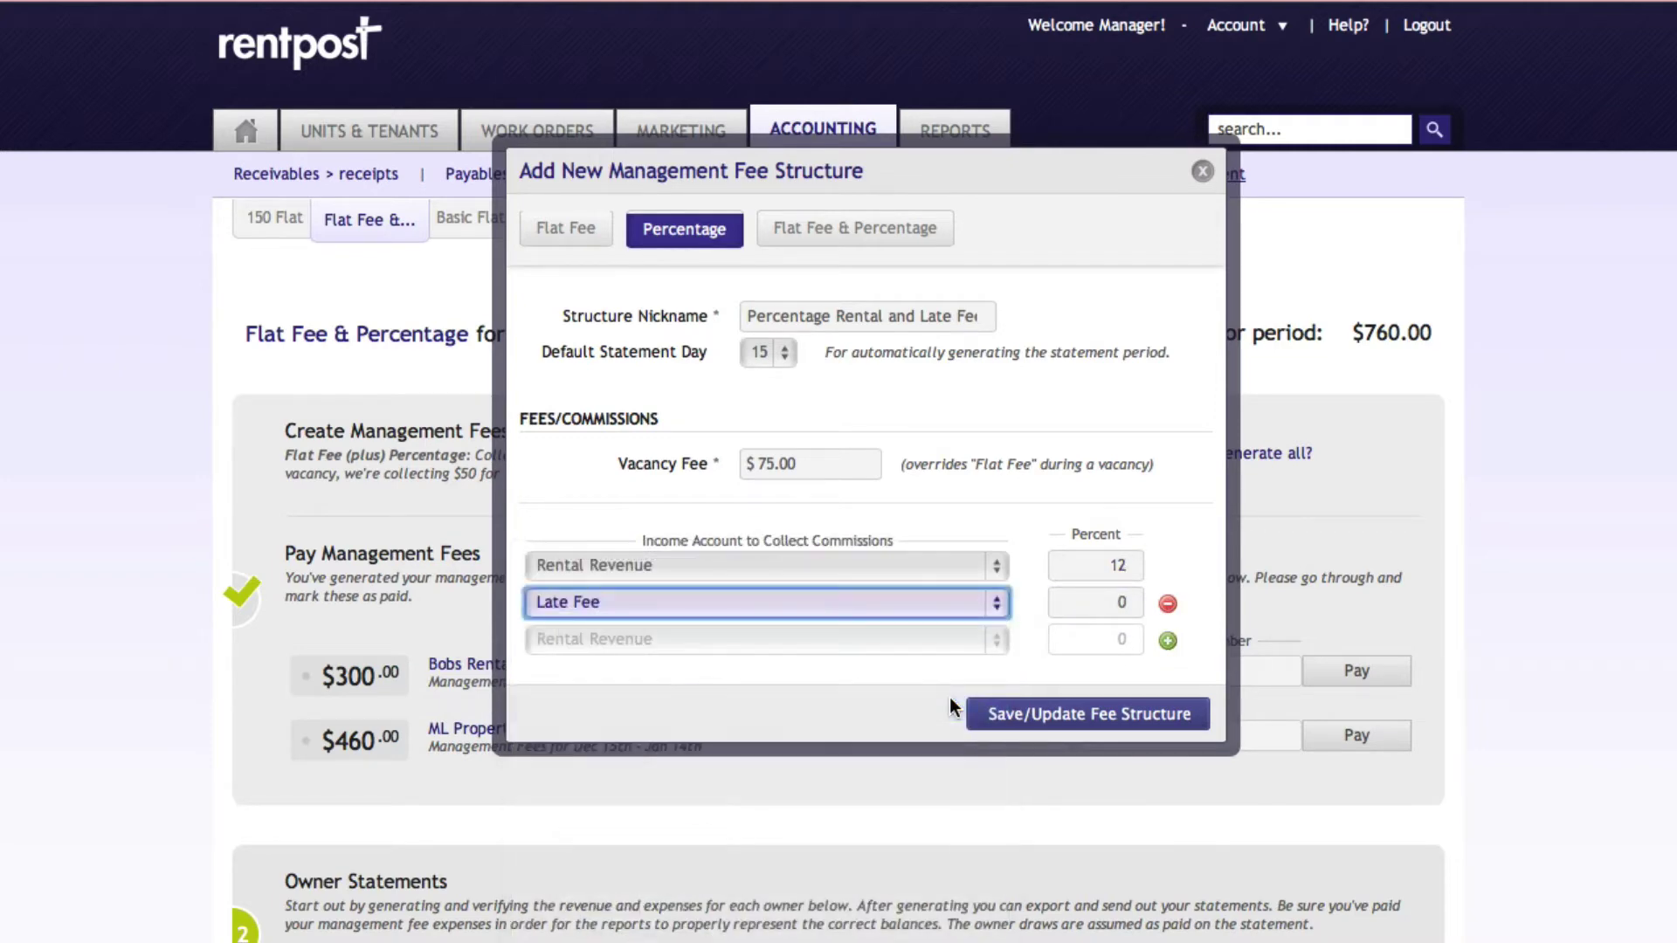
left_click(1137, 606)
key("BackSpace")
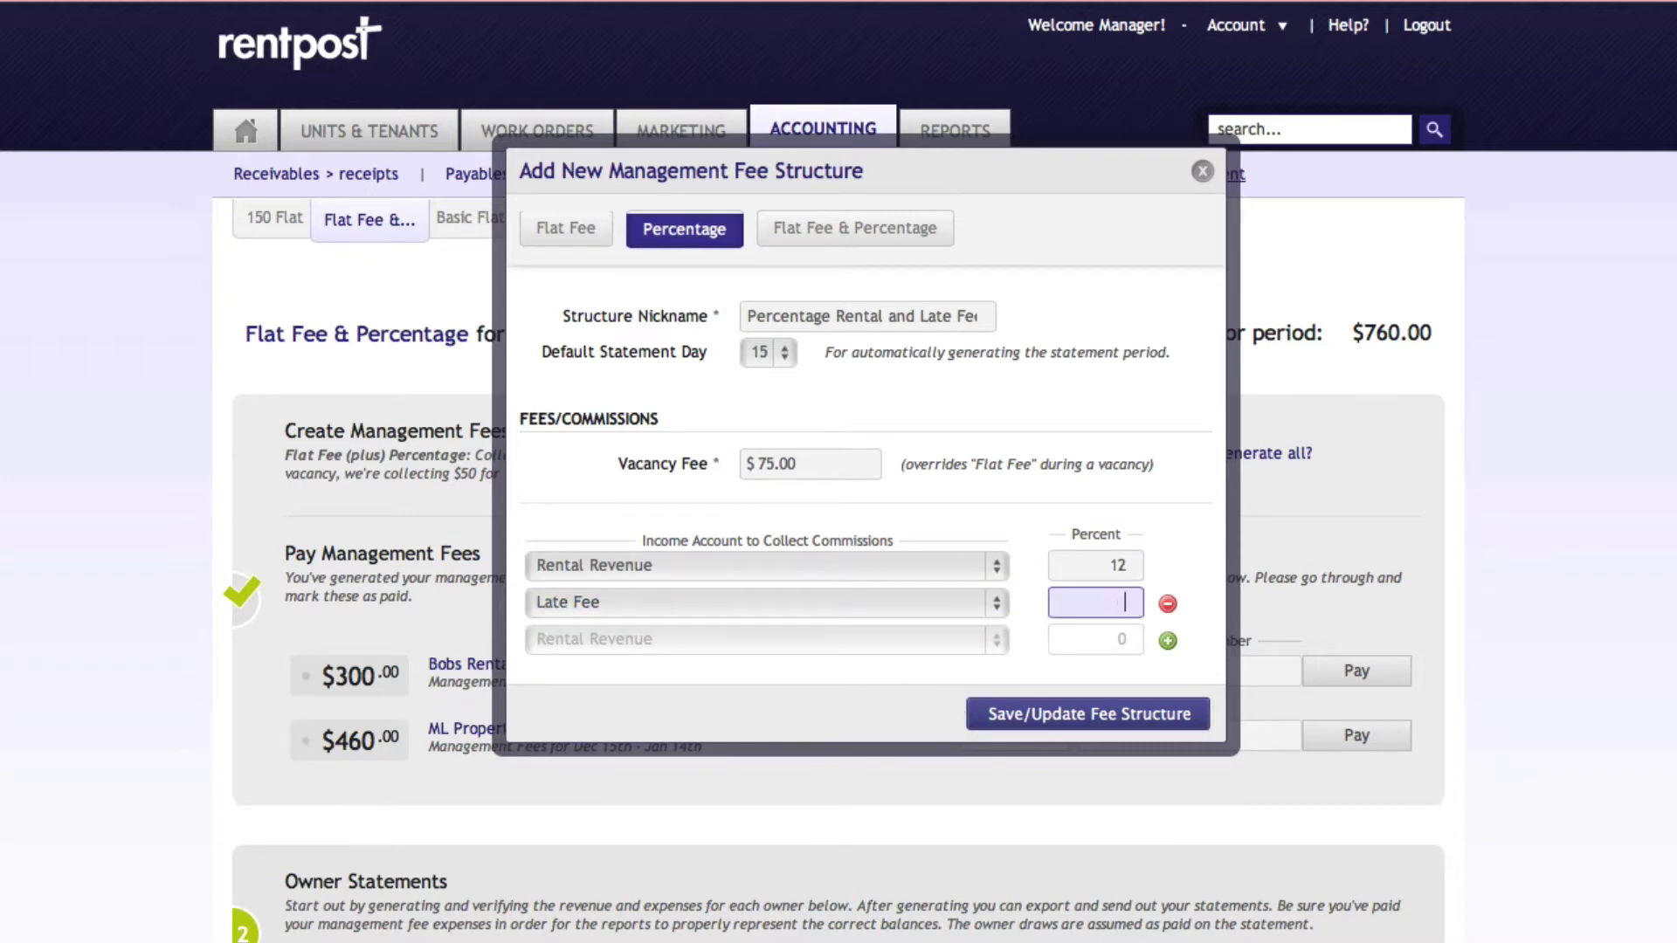
type("50")
left_click(1154, 727)
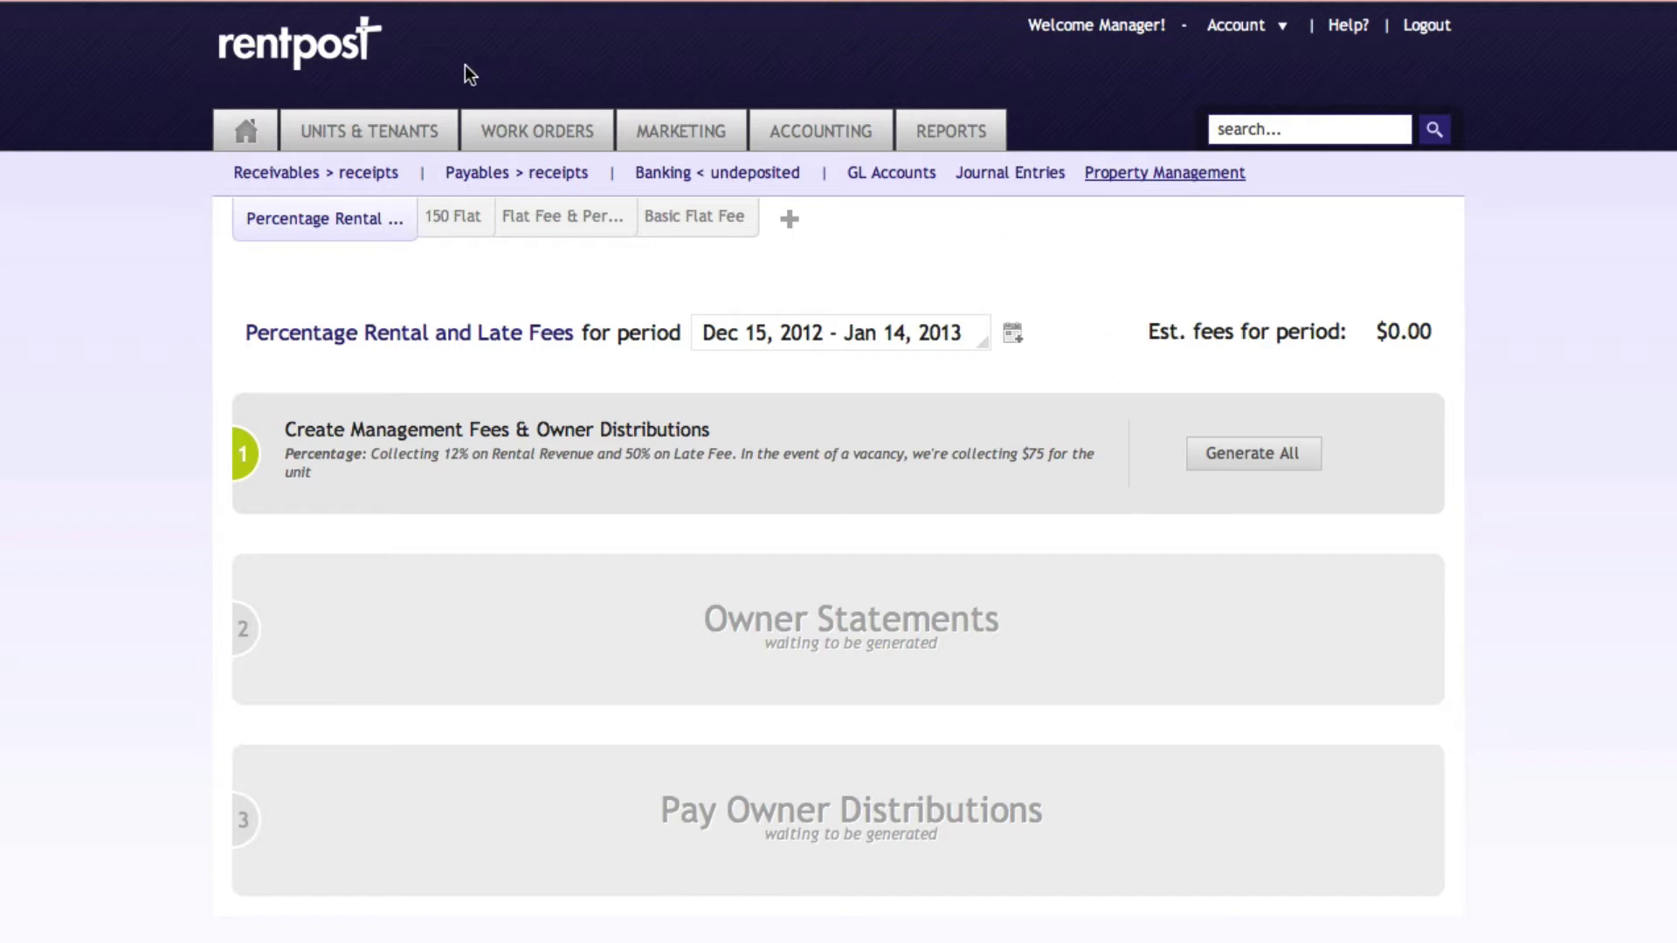
Filter for units without a management fee structure and assign Percentage Rental and Late Fees to the Roswell unit, saving it
left_click(372, 133)
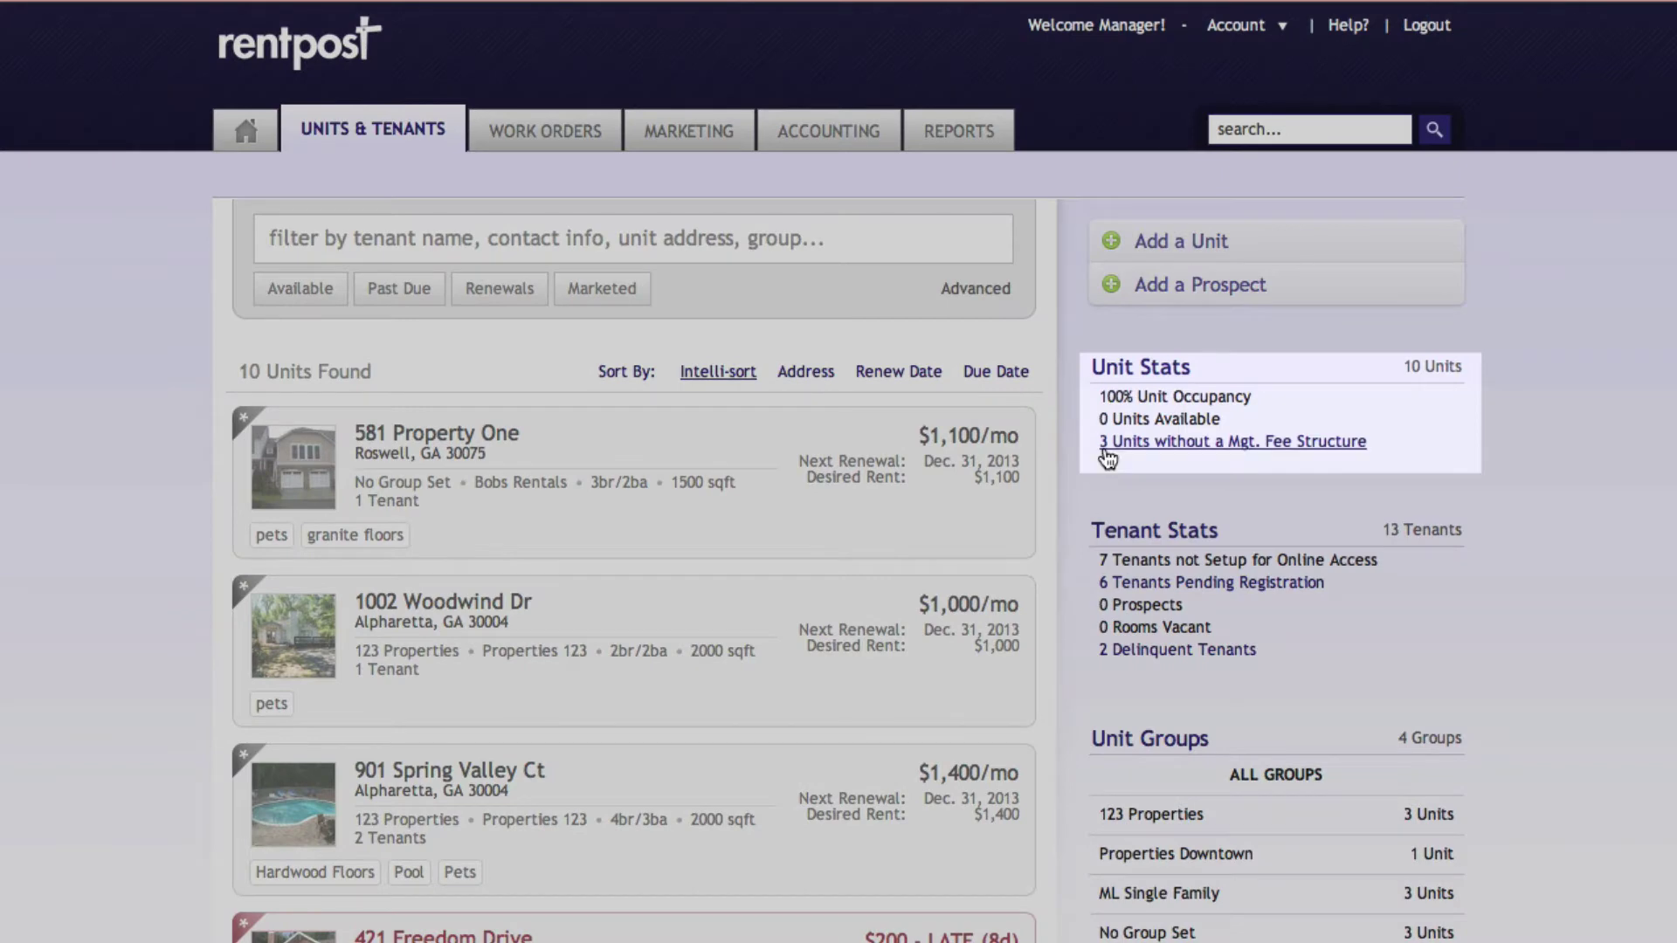
left_click(1329, 448)
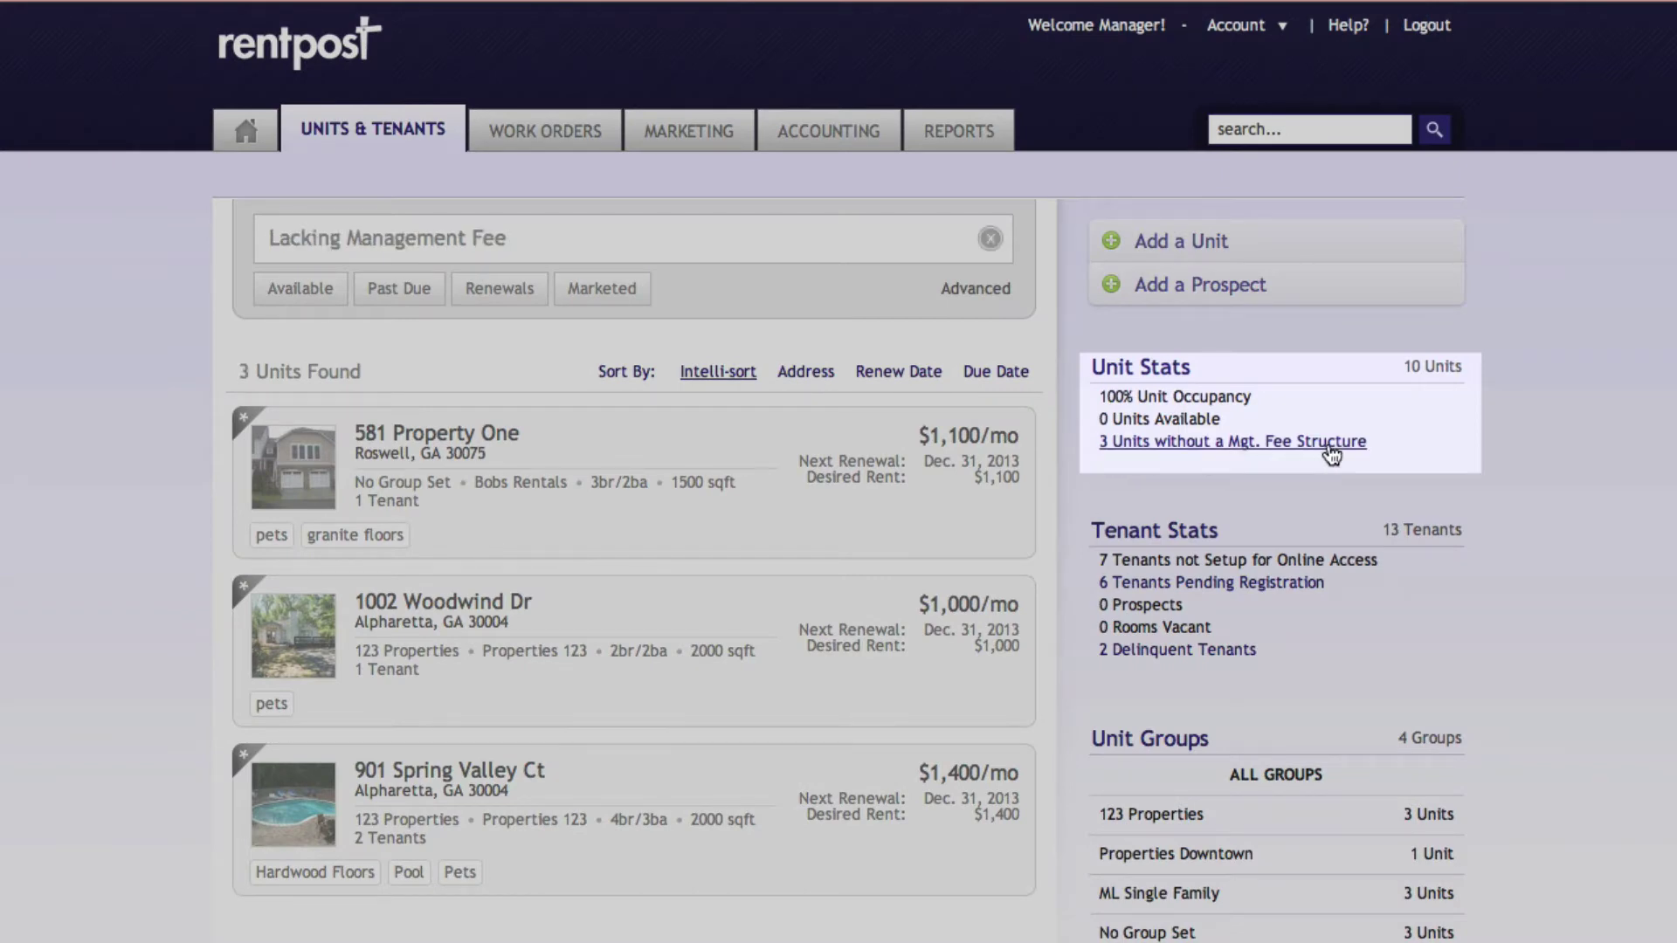
mouse_move(786, 449)
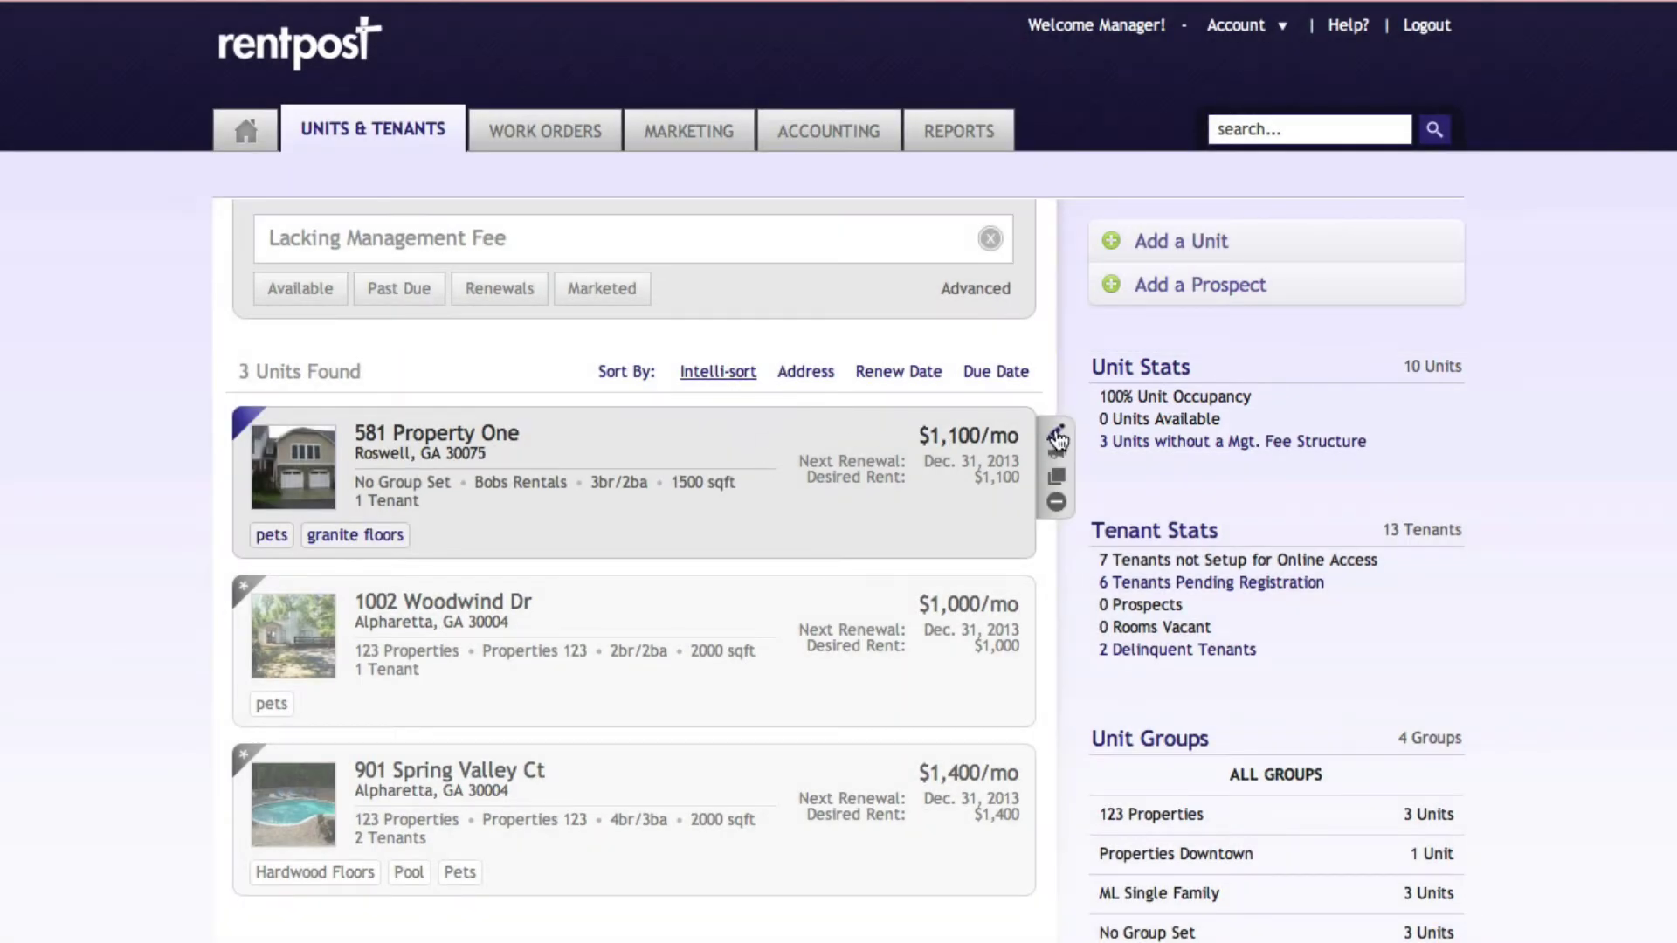
left_click(1057, 438)
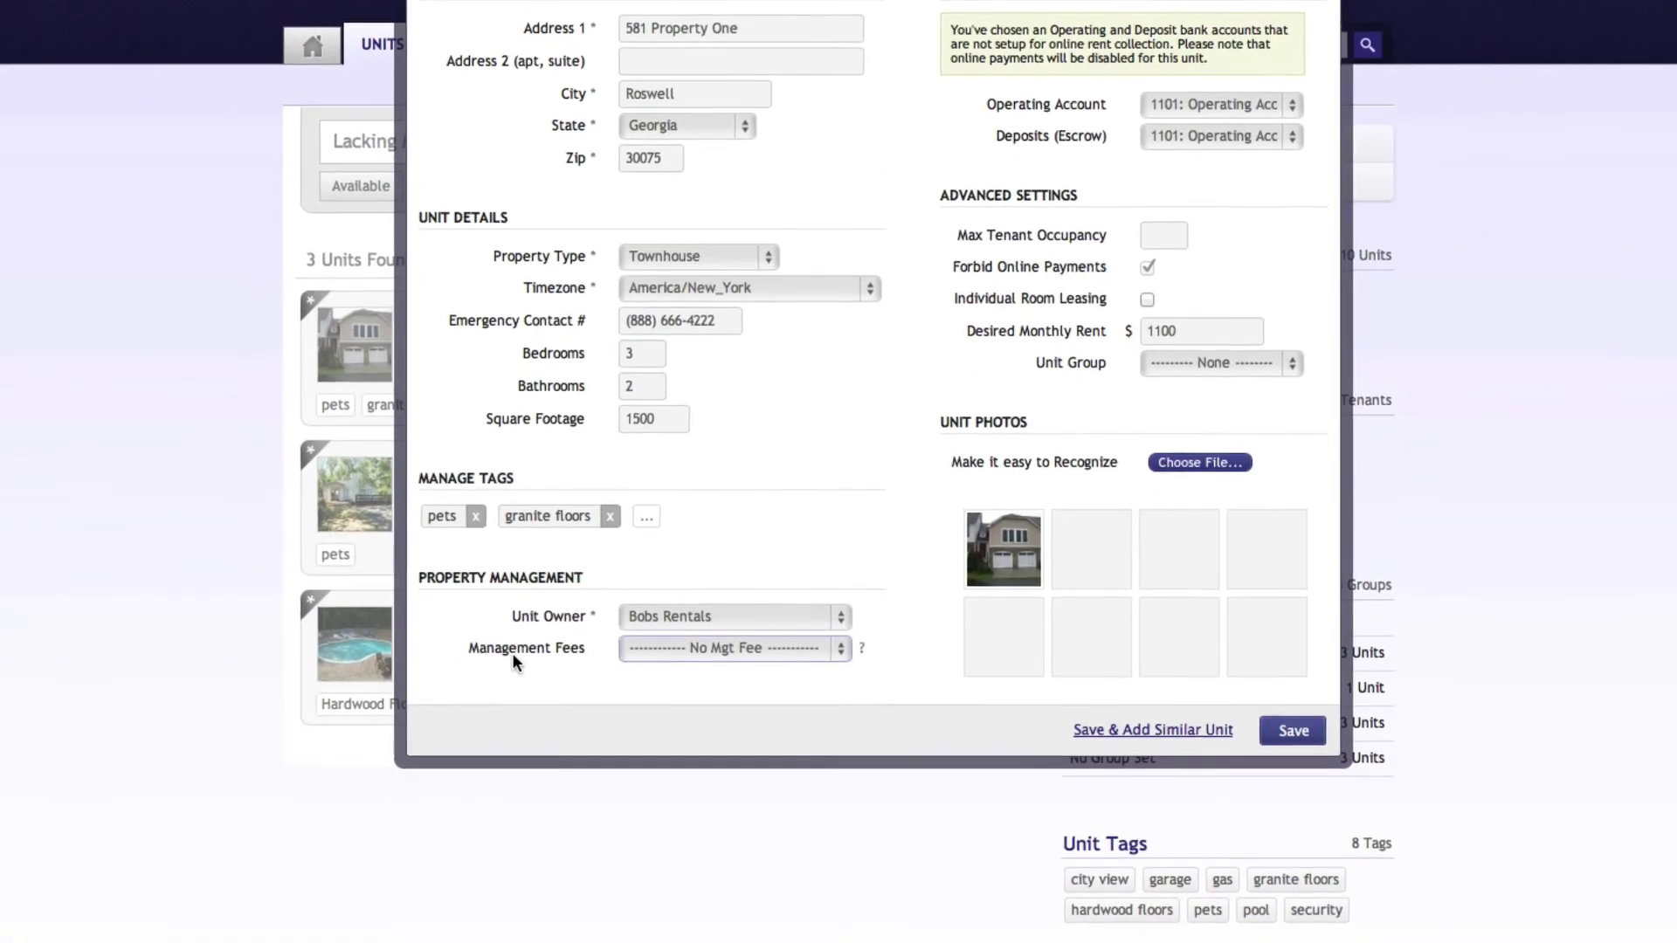
left_click(746, 648)
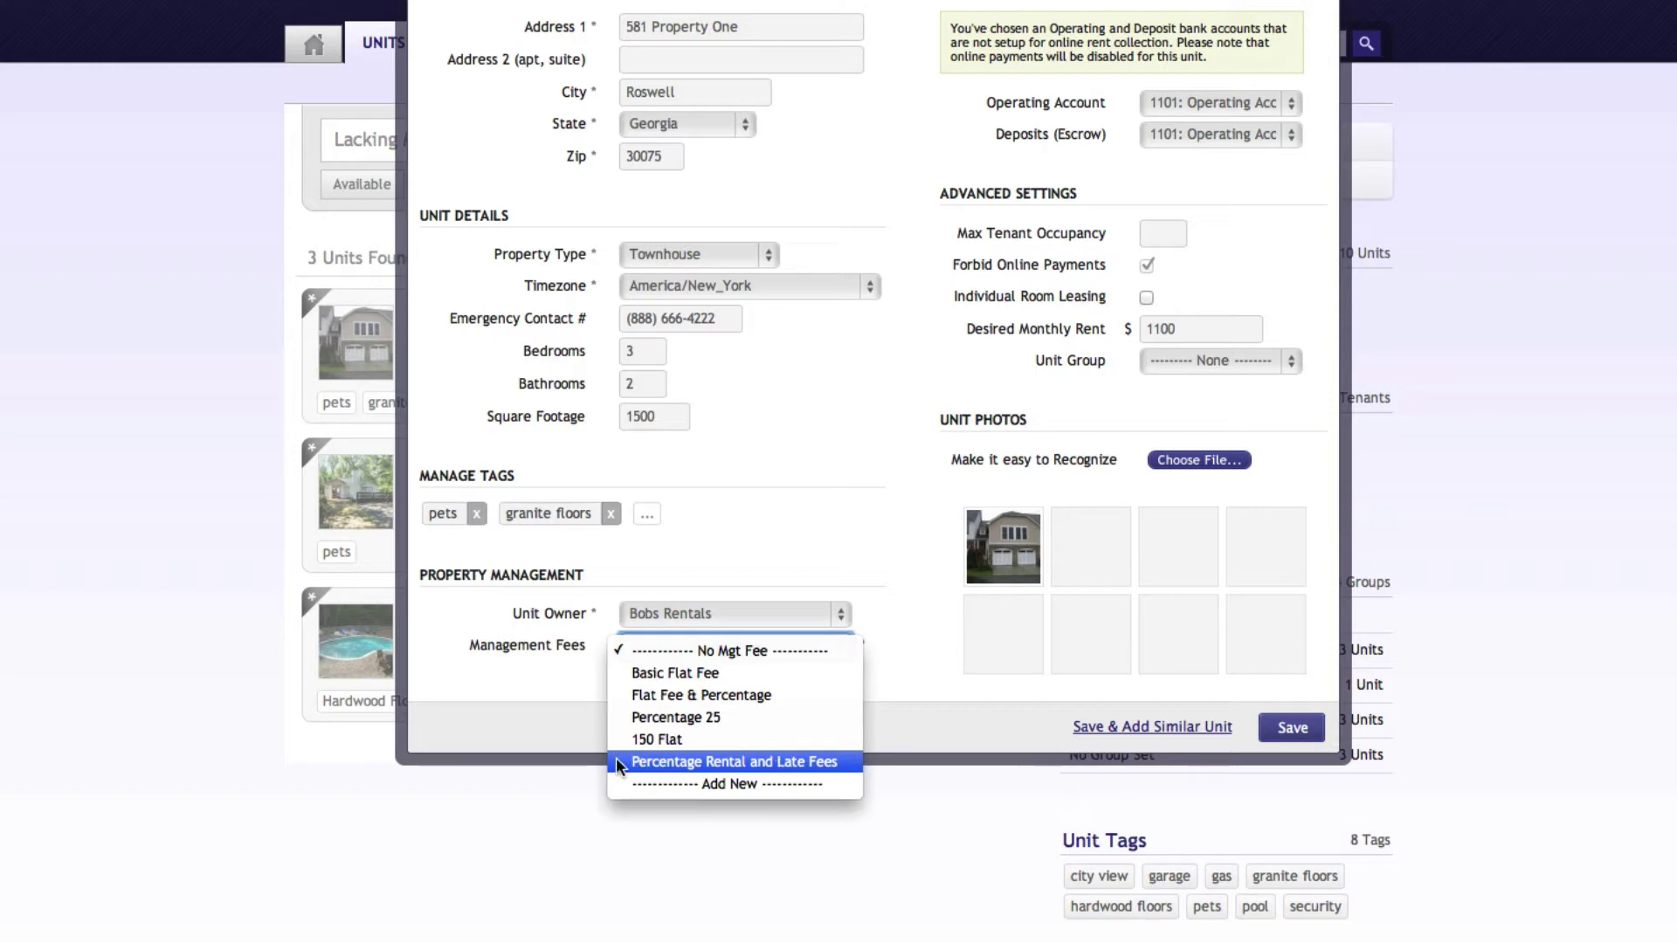
left_click(825, 764)
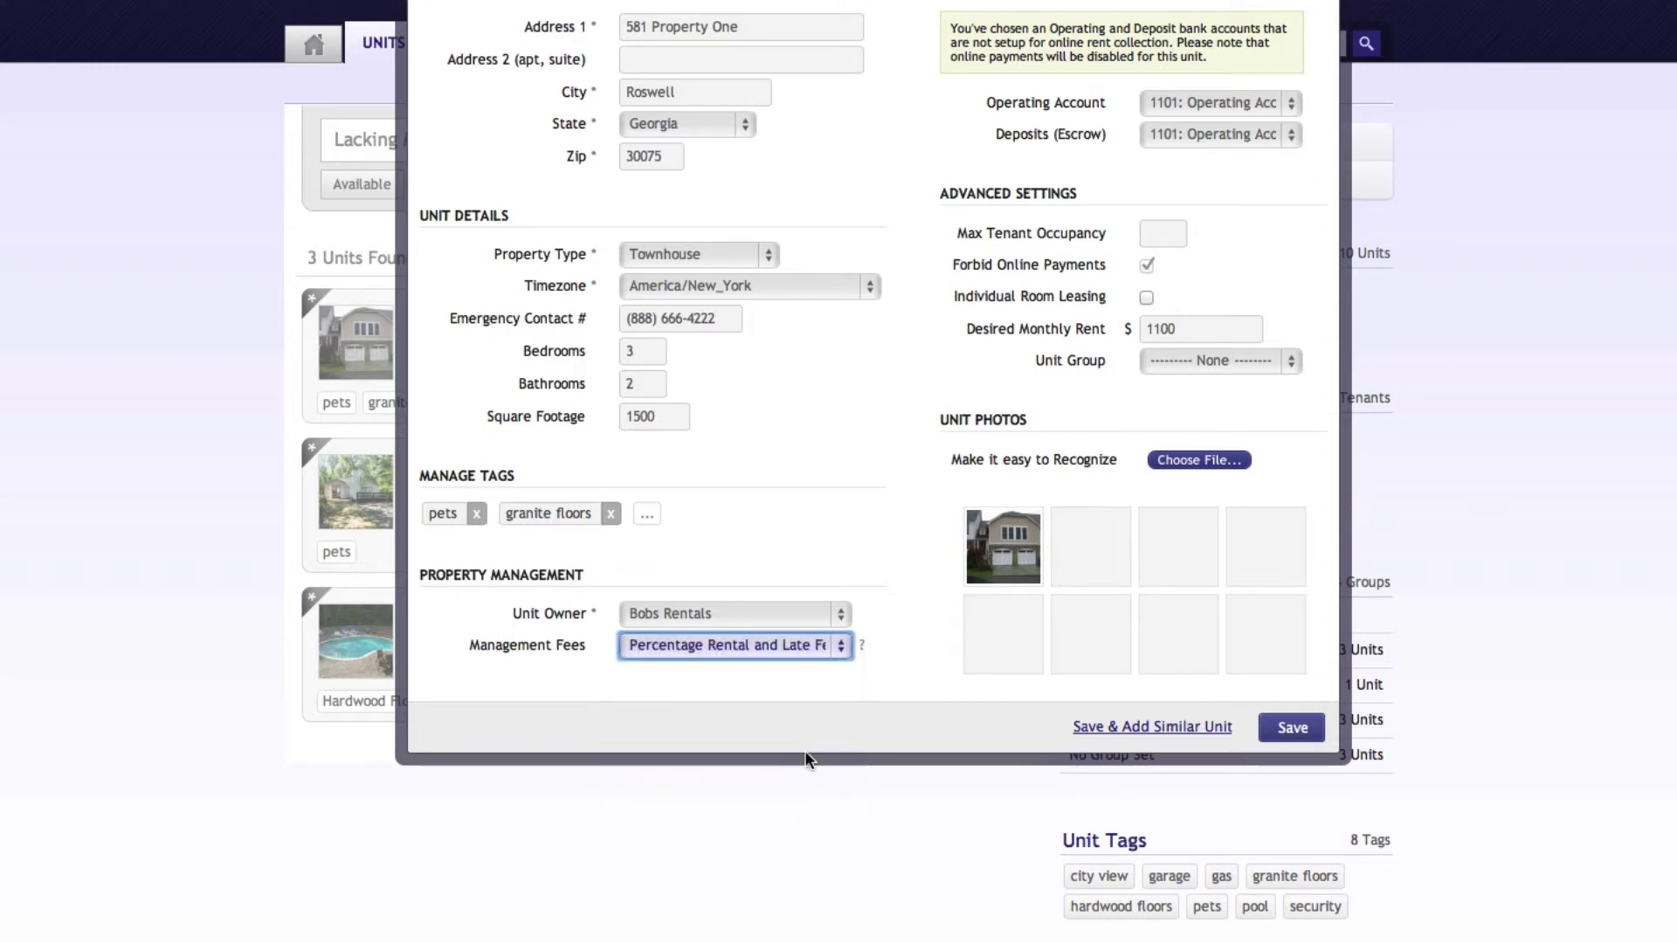
left_click(1312, 730)
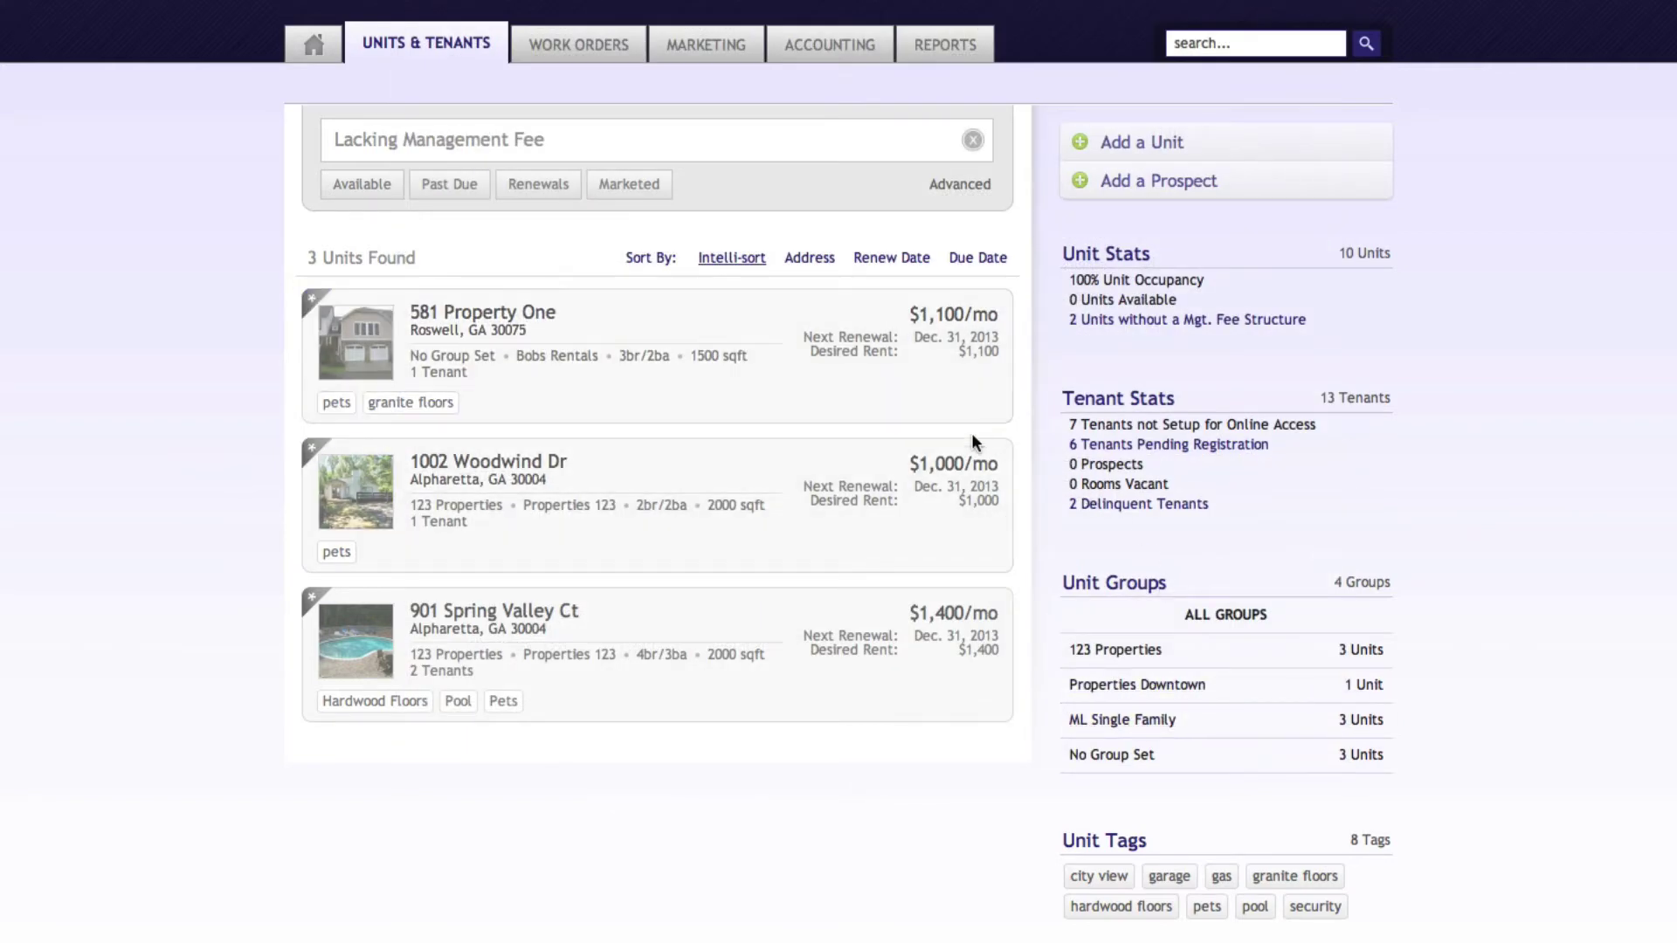
Assign the Percentage Rental and Late Fees structure to the two-bedroom Alpharetta unit and save it
left_click(1031, 465)
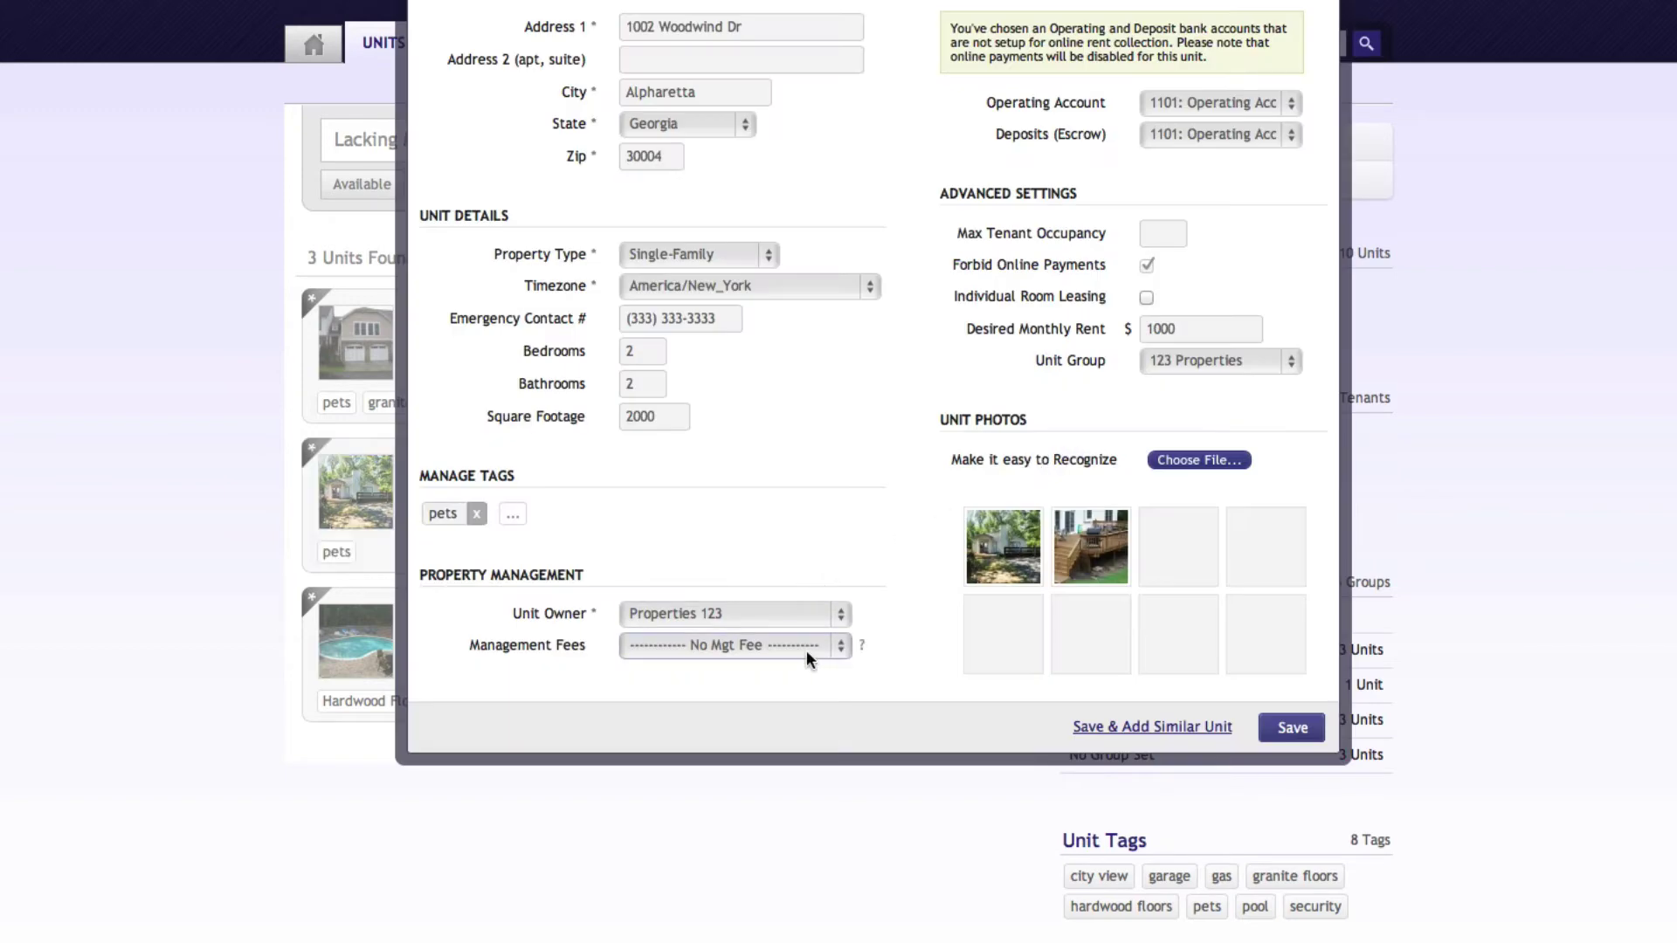
left_click(806, 650)
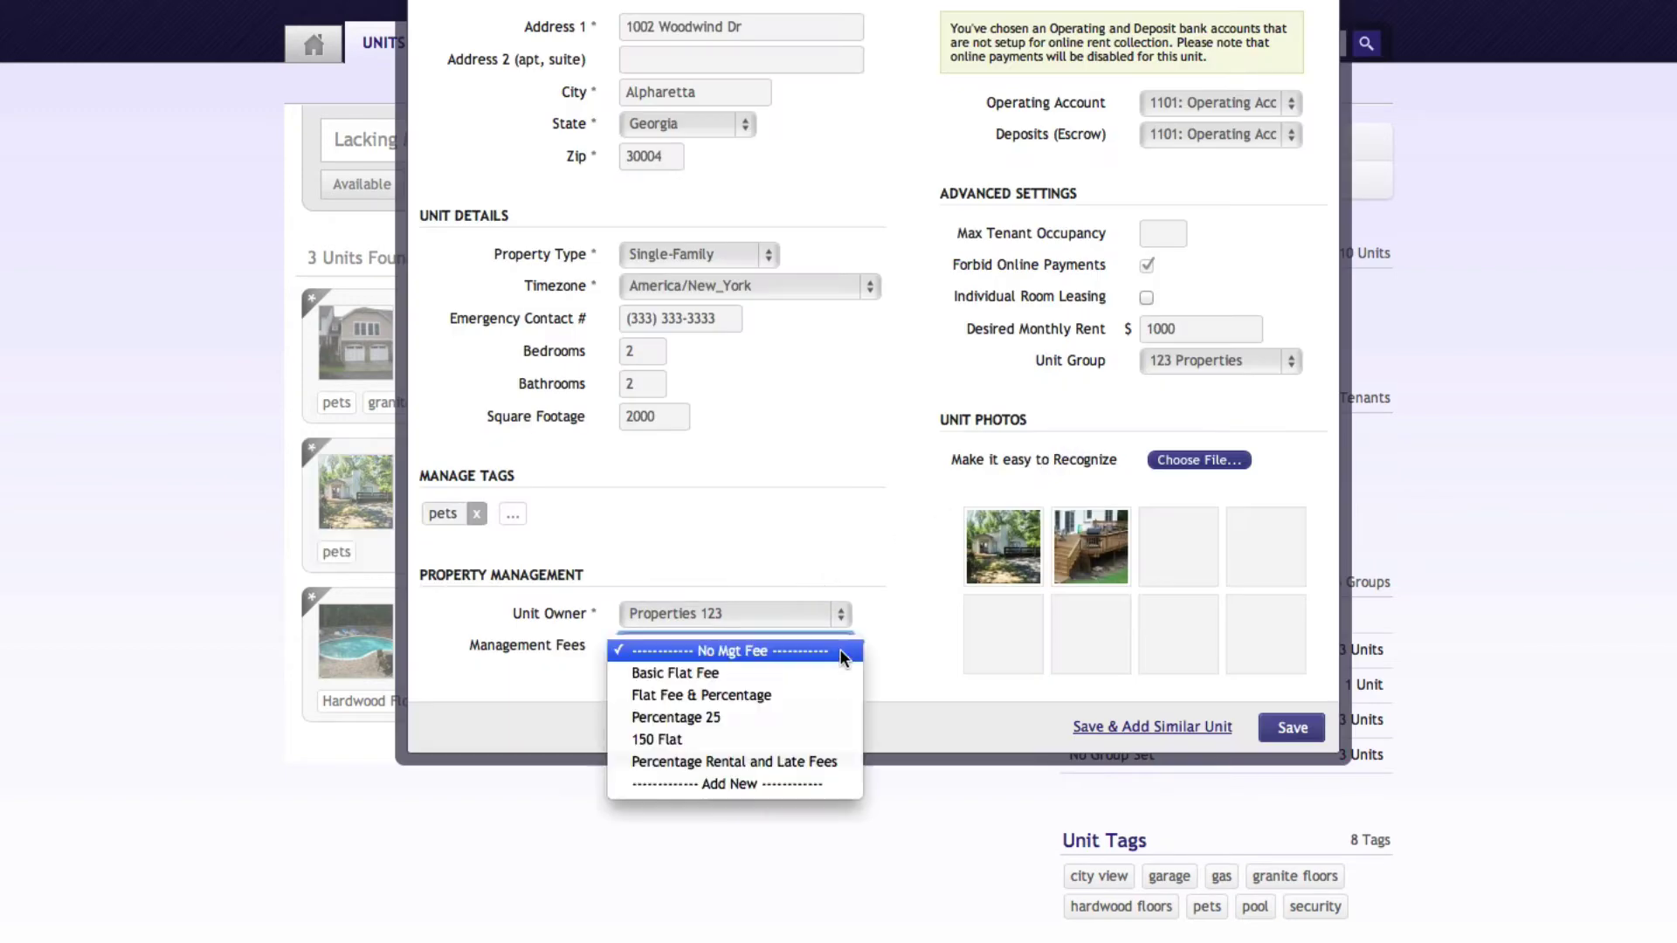
left_click(825, 760)
left_click(1294, 728)
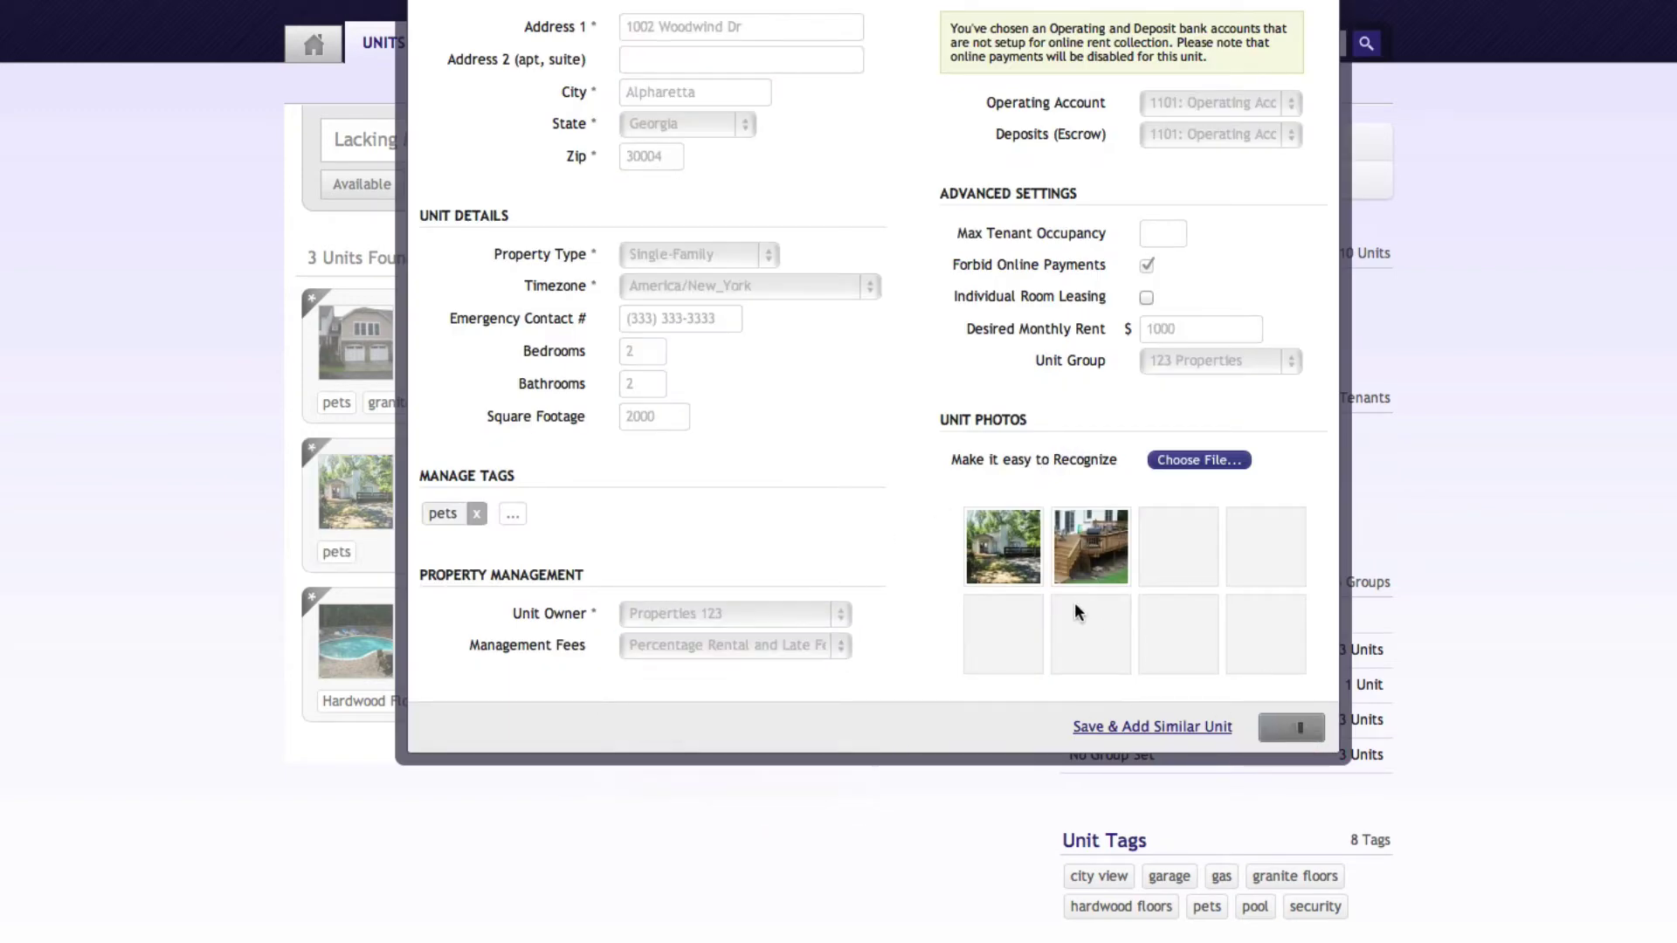
Assign the Percentage Rental and Late Fees structure to the four-bedroom Alpharetta unit and save it
mouse_move(910, 602)
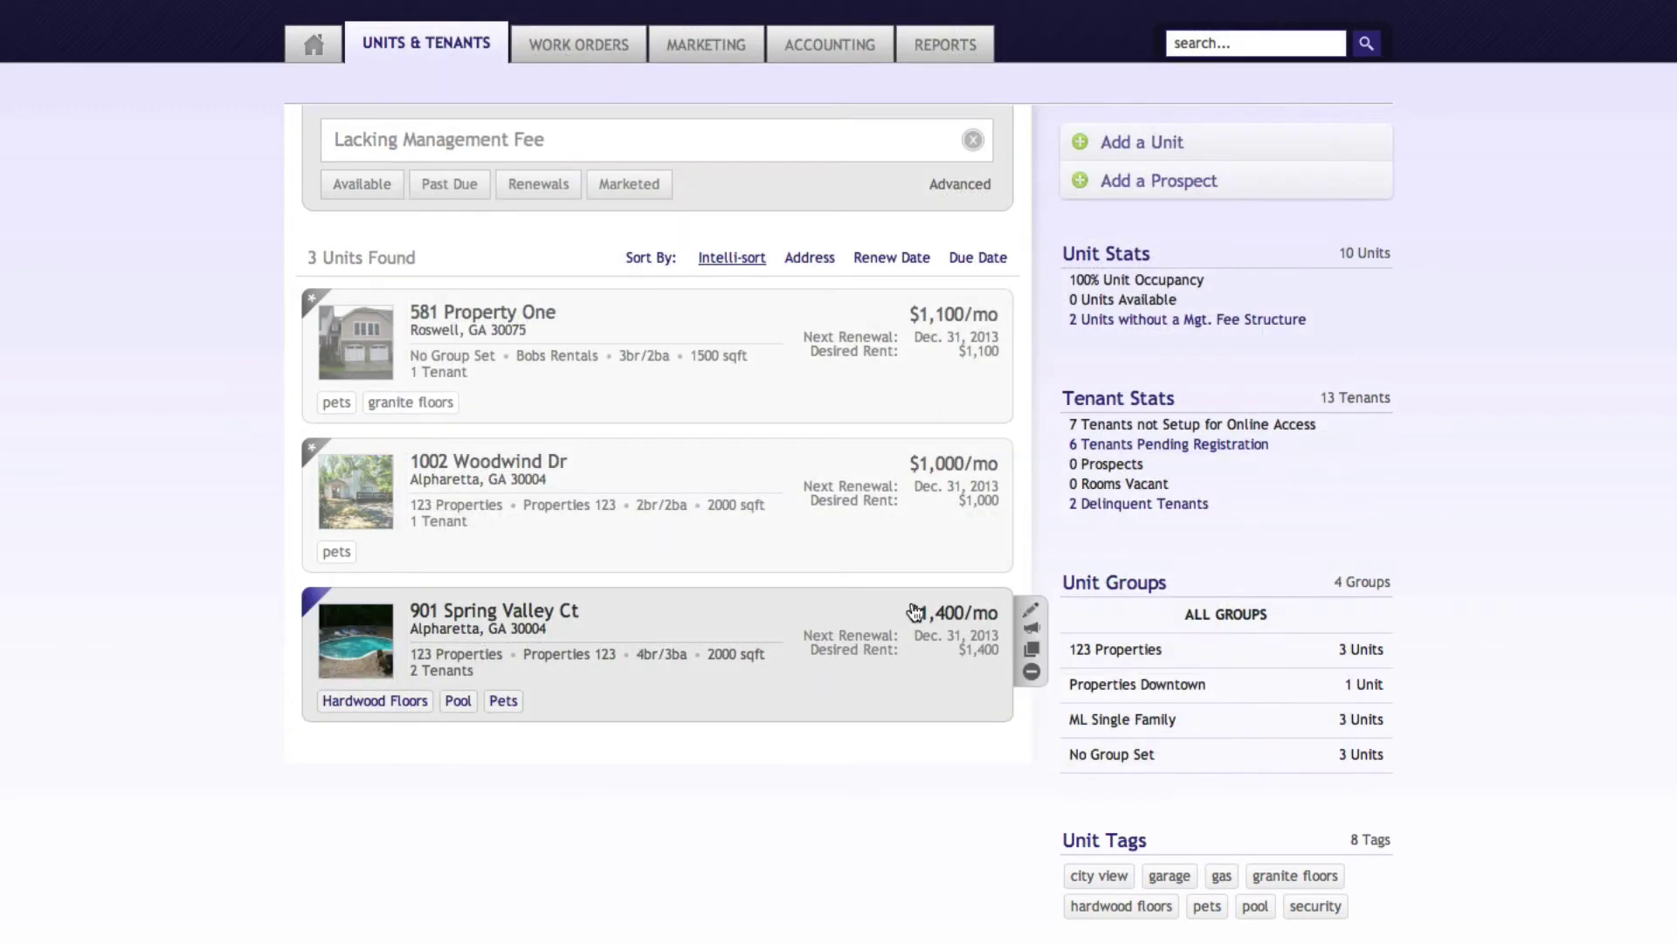
left_click(1028, 613)
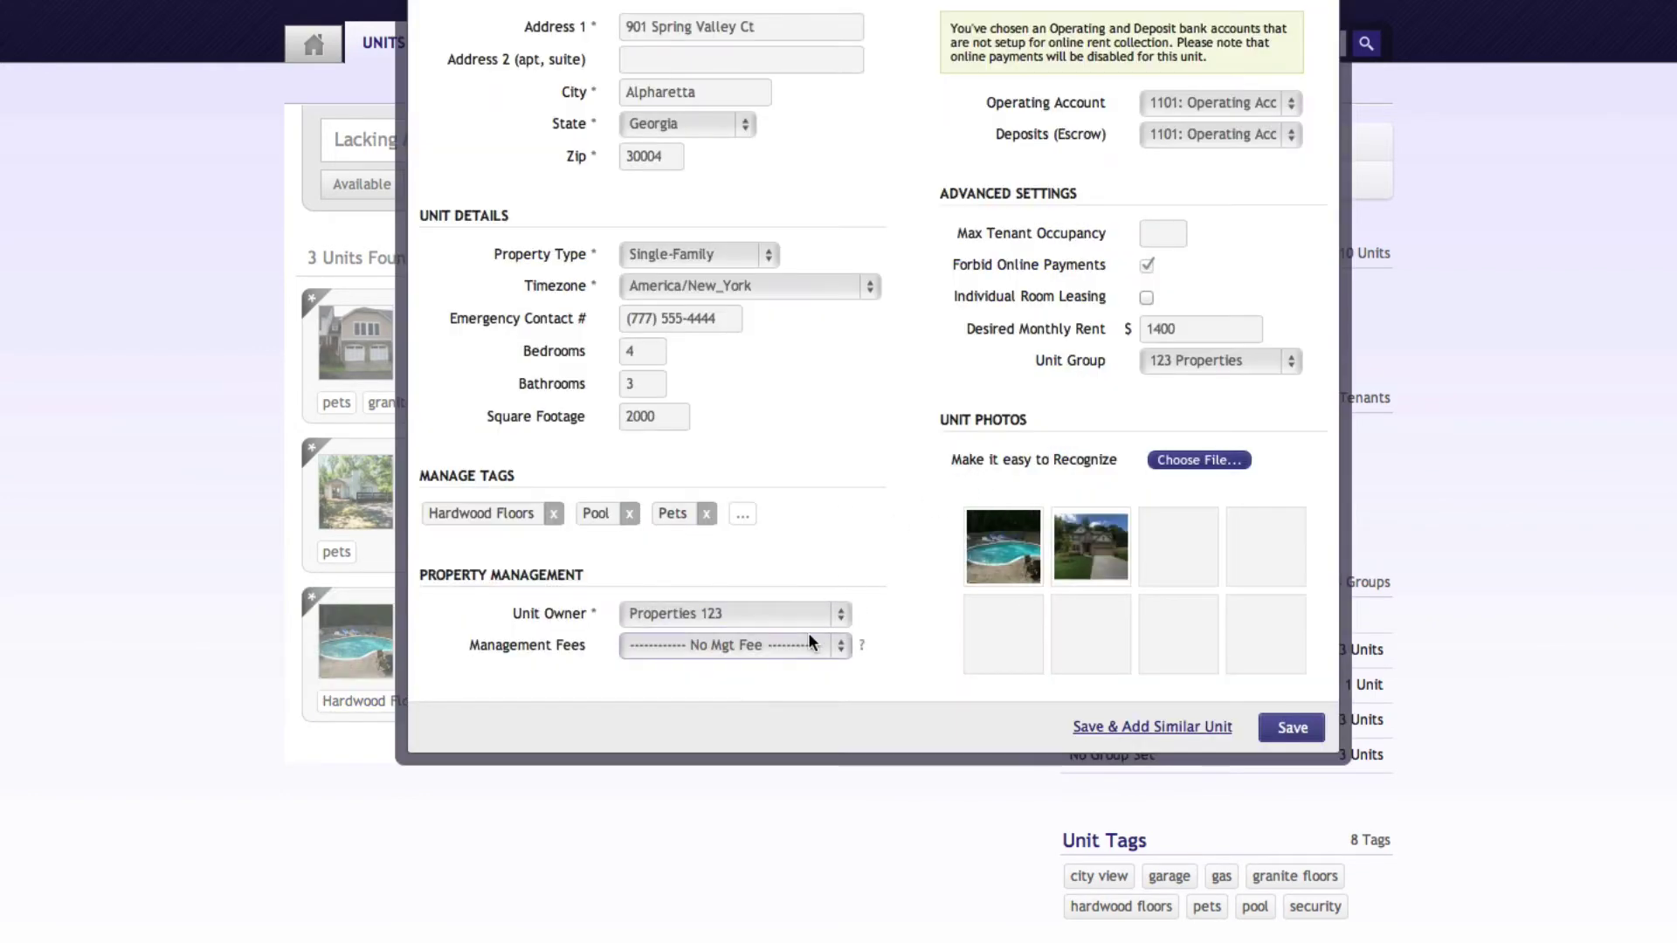
left_click(809, 644)
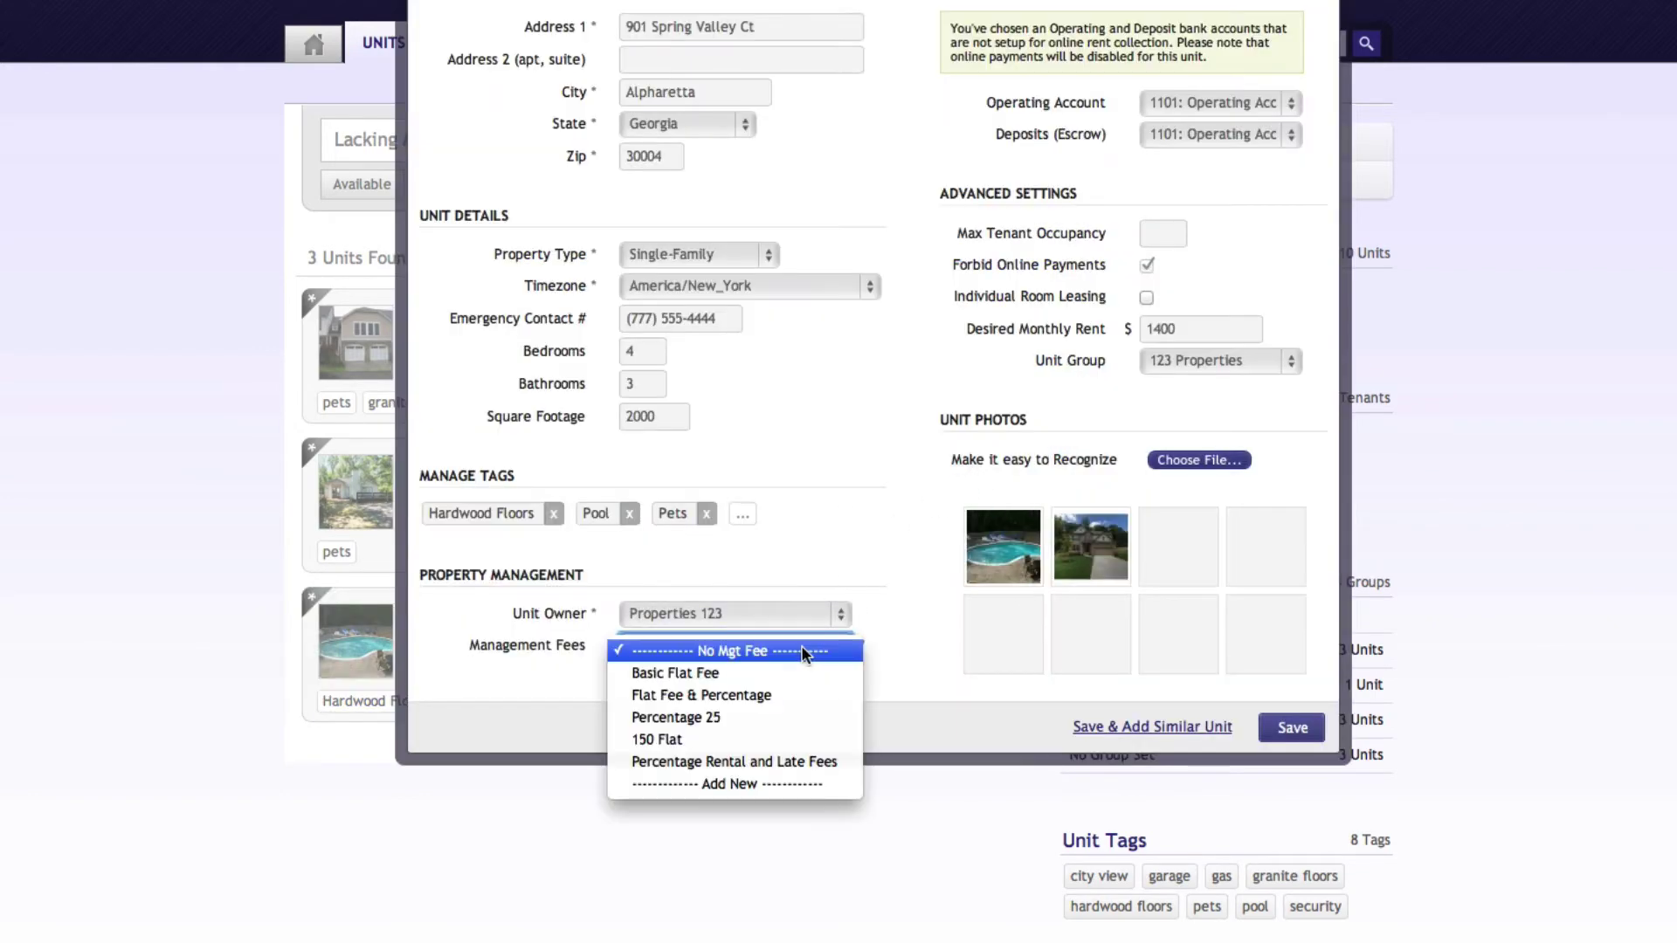
left_click(793, 760)
left_click(1289, 730)
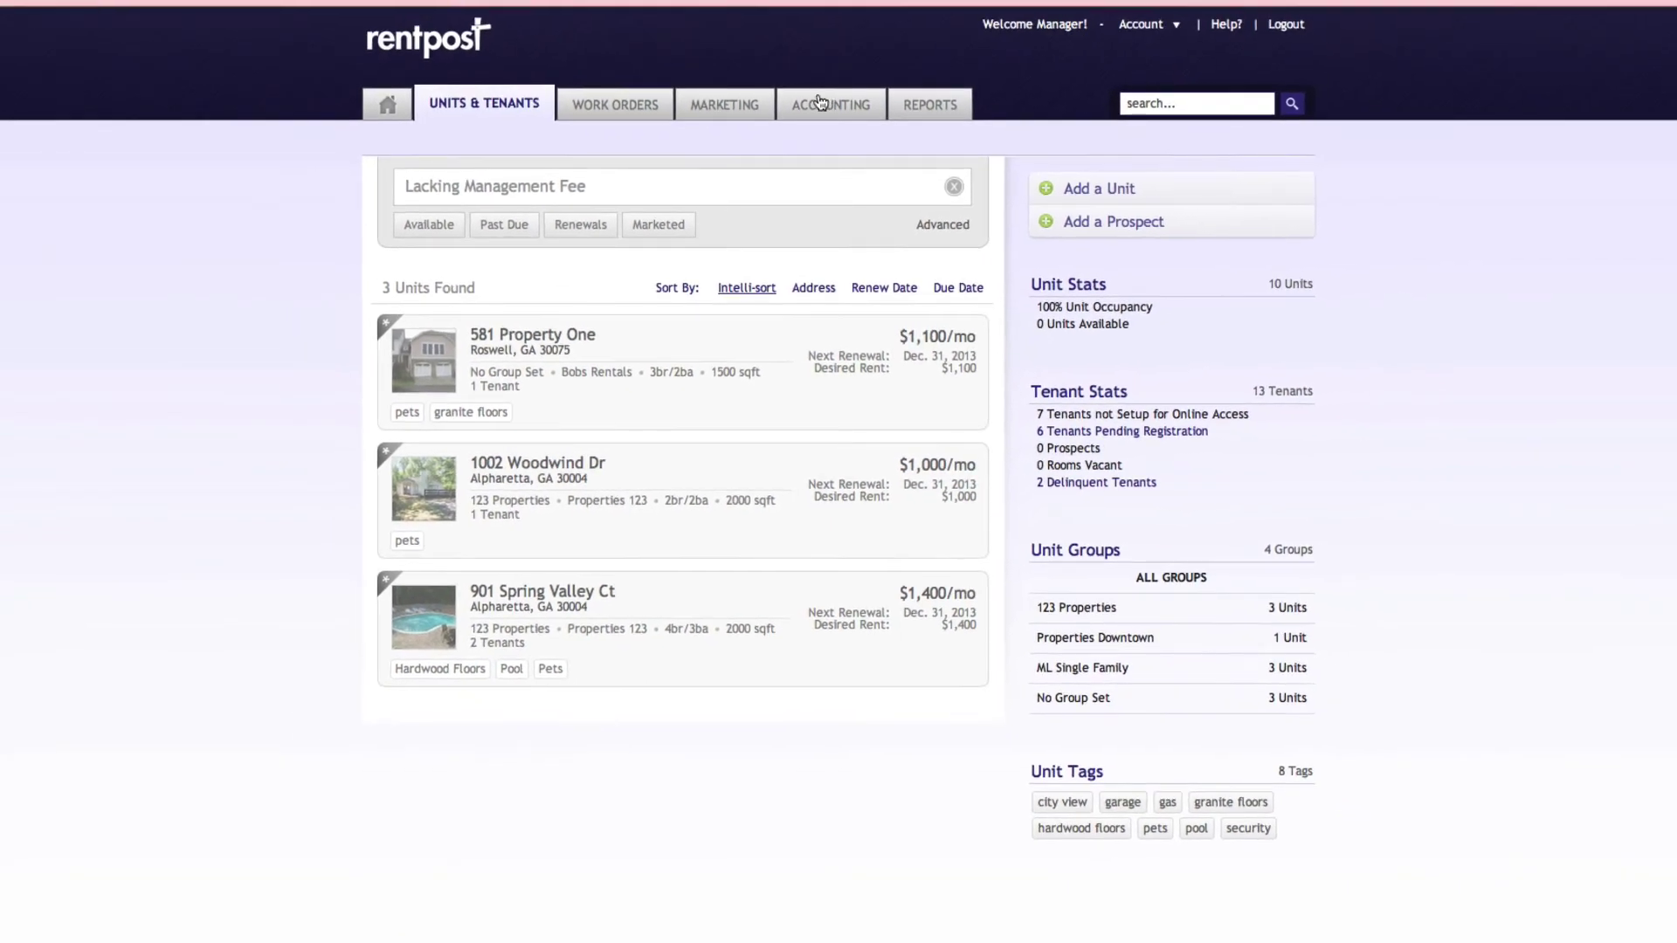
Open the property management accounting page and review the 150 Flat, Flat Fee & Percentage, and Basic Flat Fee structures
left_click(819, 61)
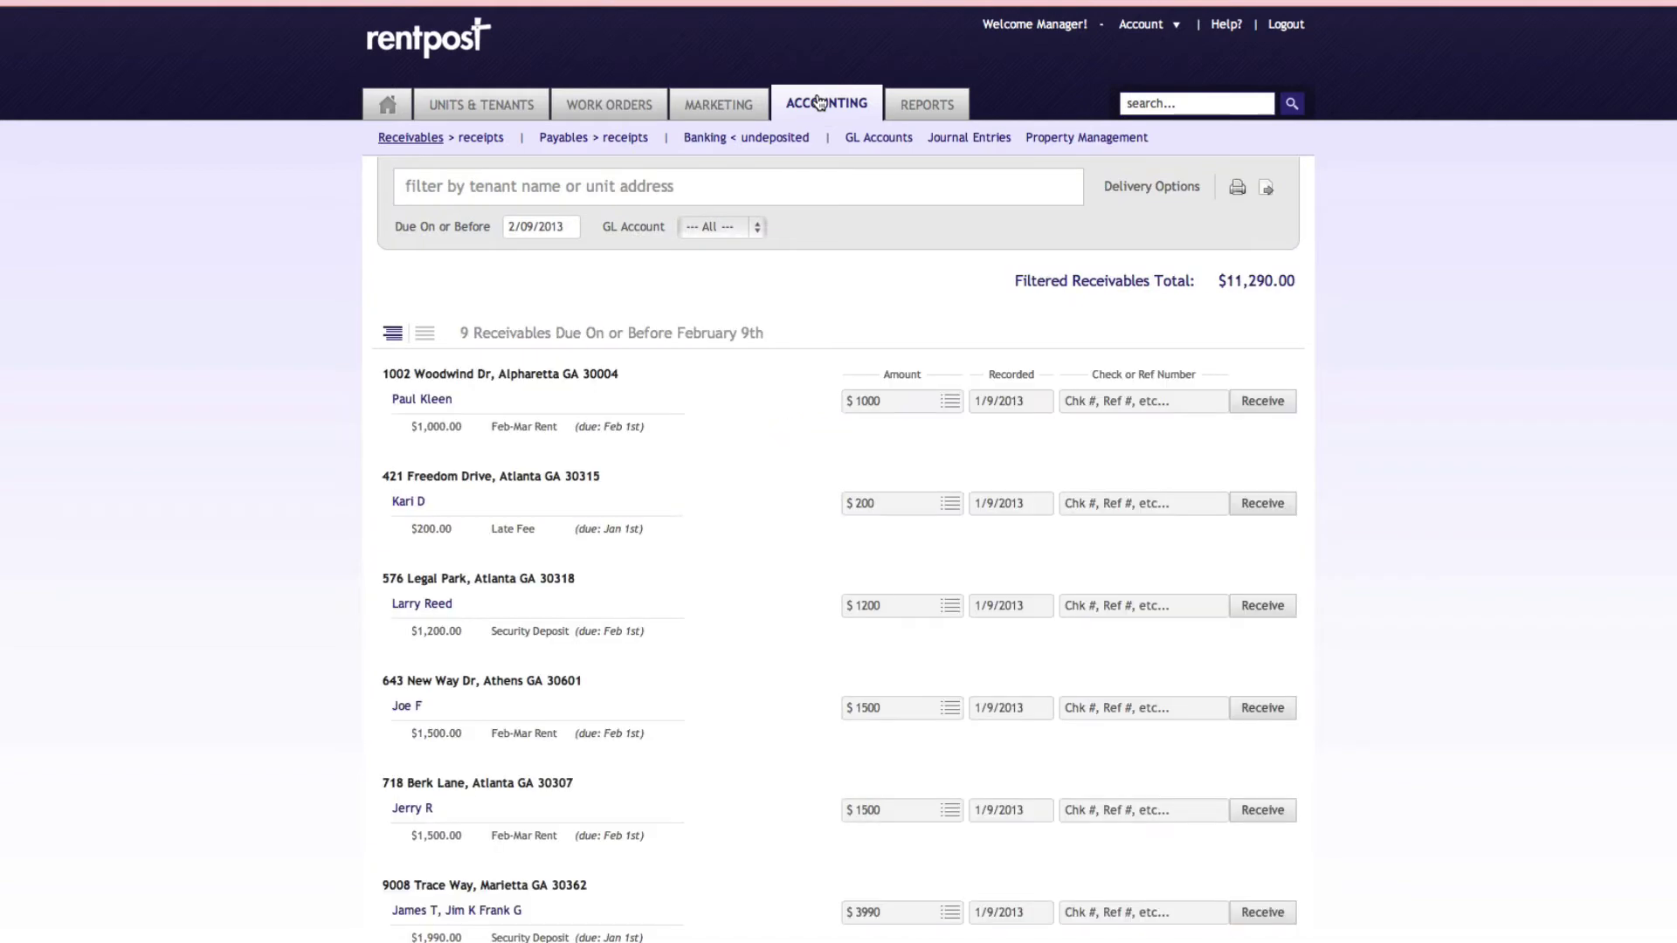
left_click(1060, 138)
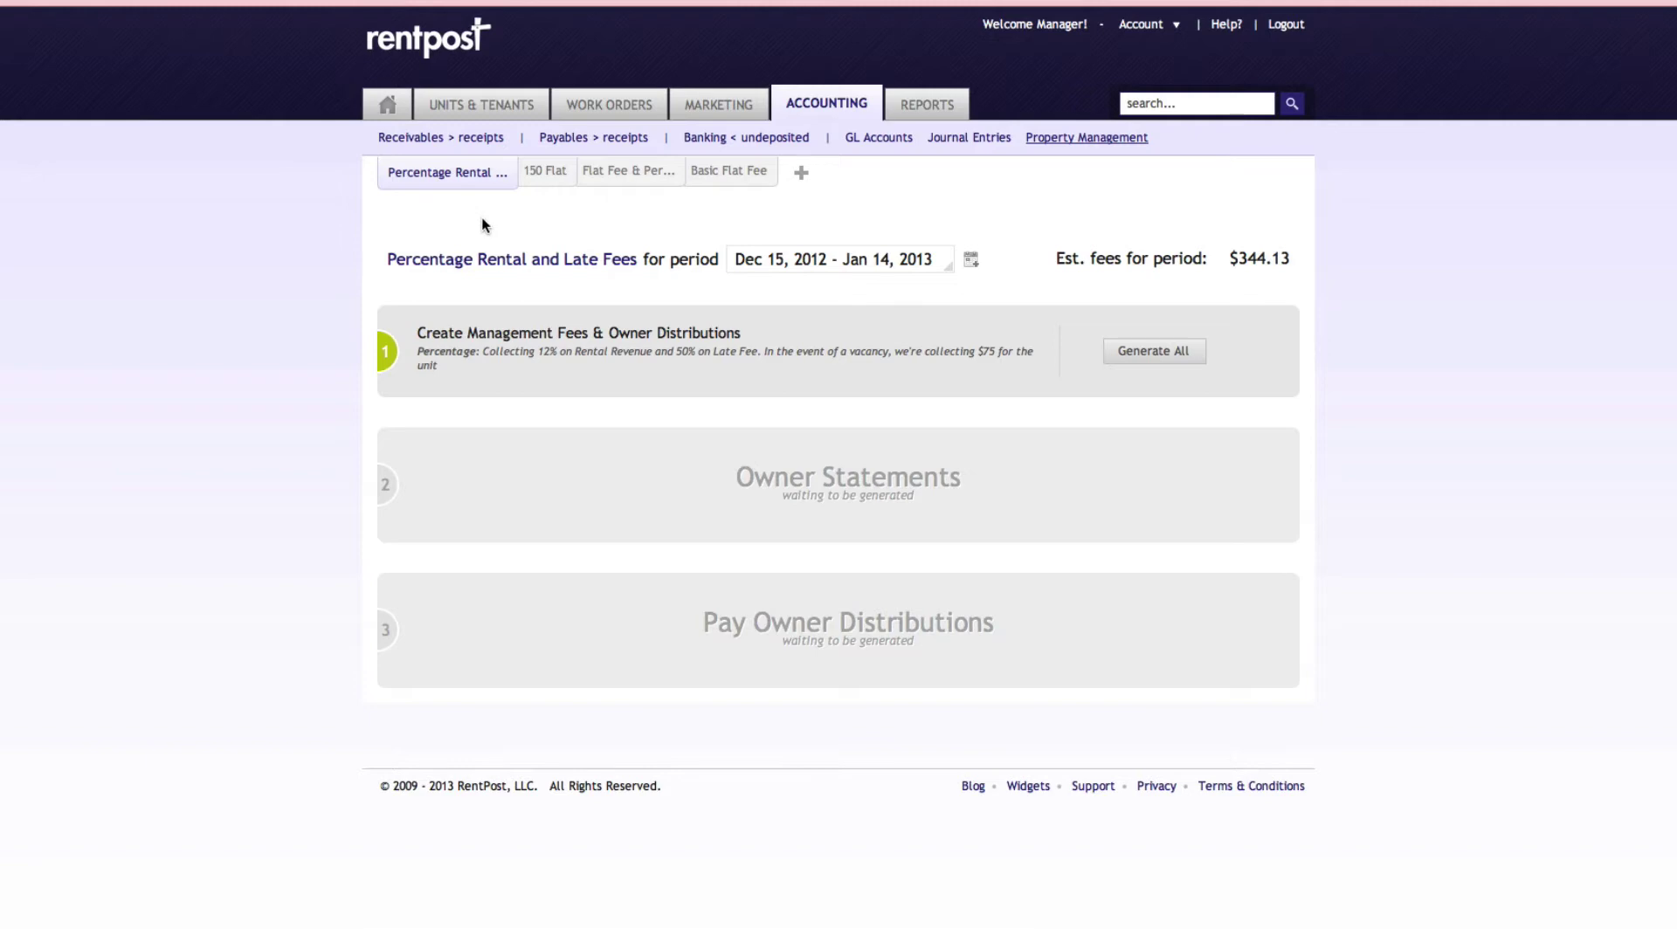
left_click(563, 179)
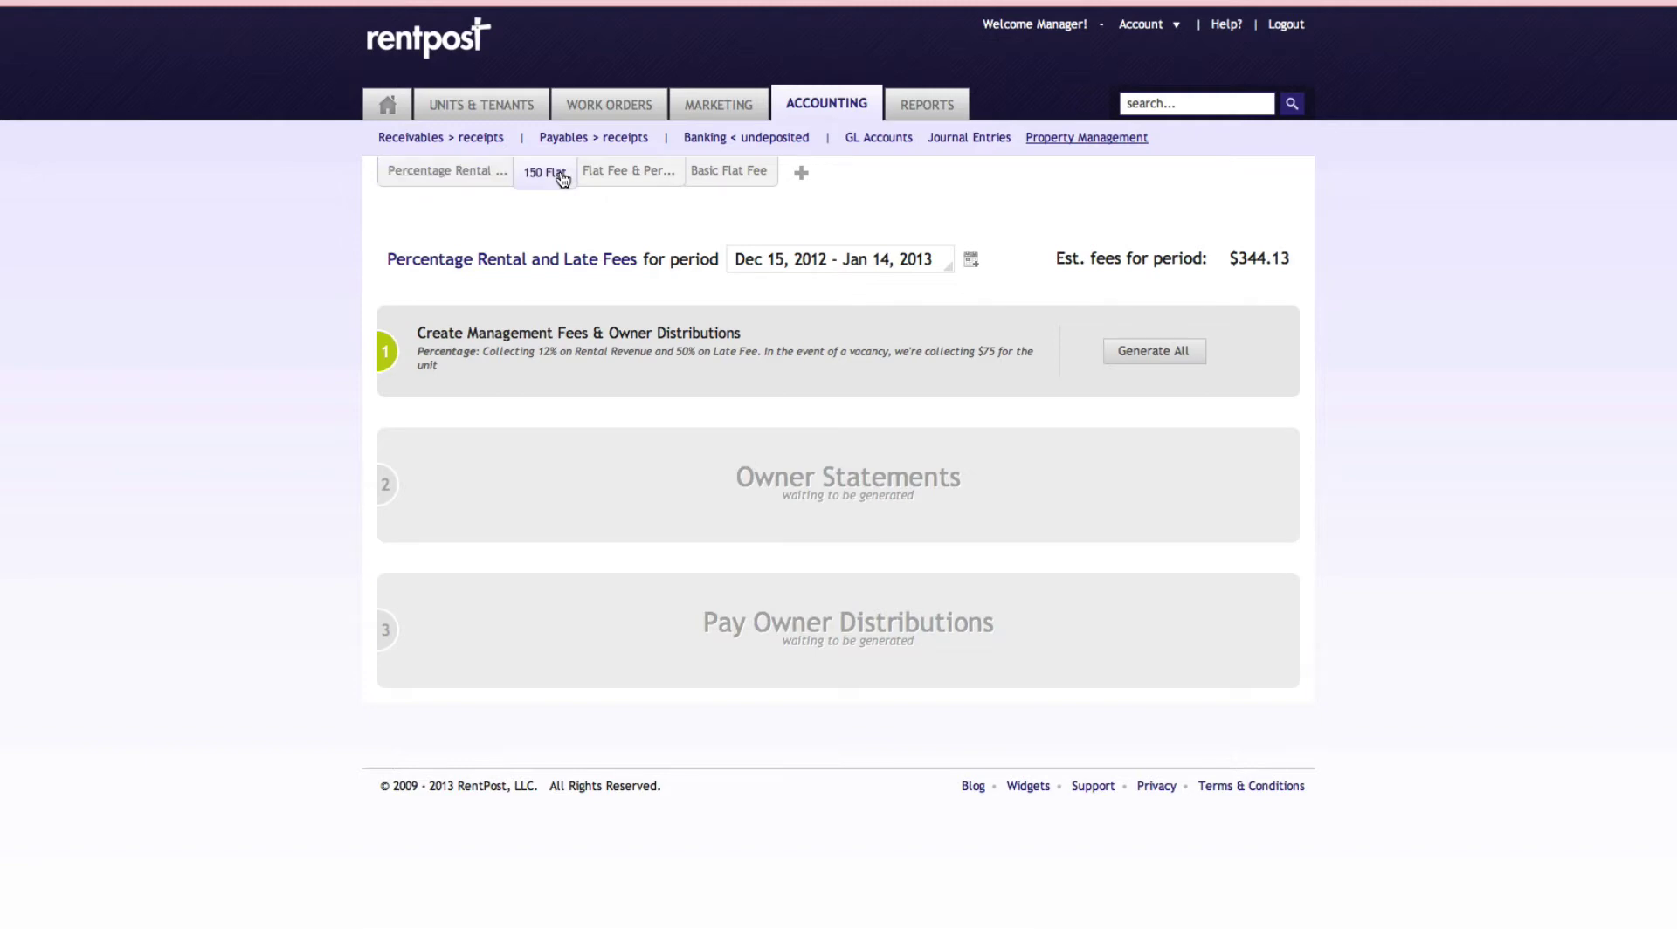
left_click(631, 173)
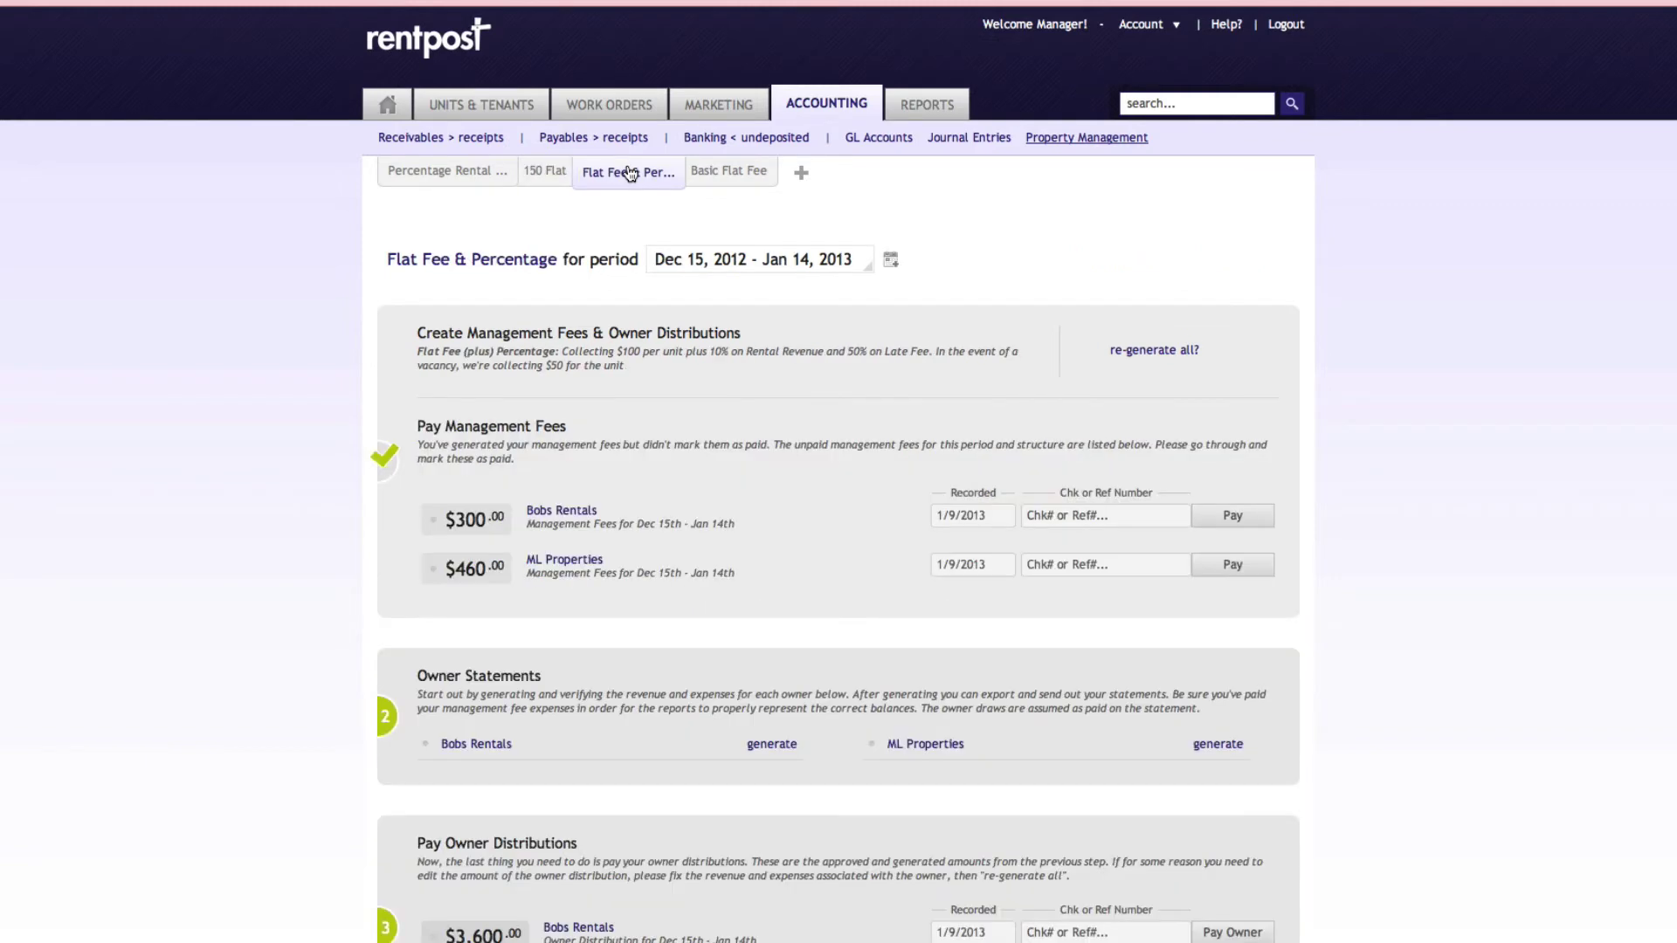
left_click(710, 181)
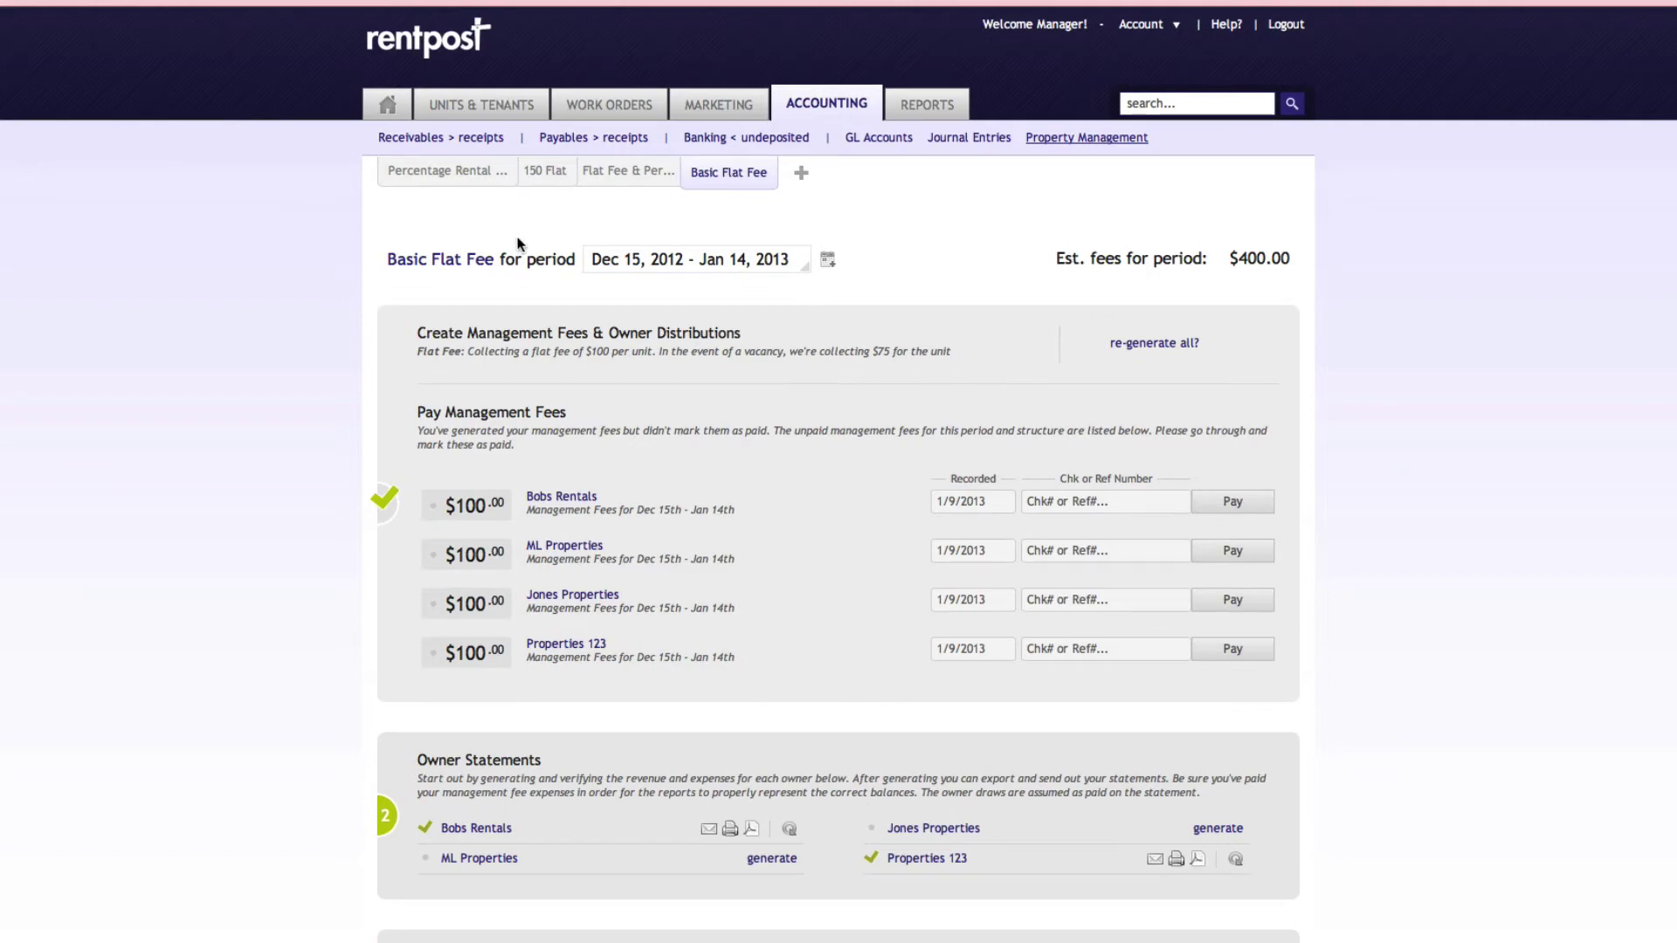
Set the vacancy fee of the Basic Flat Fee structure to $50.00 and save the structure
left_click(450, 261)
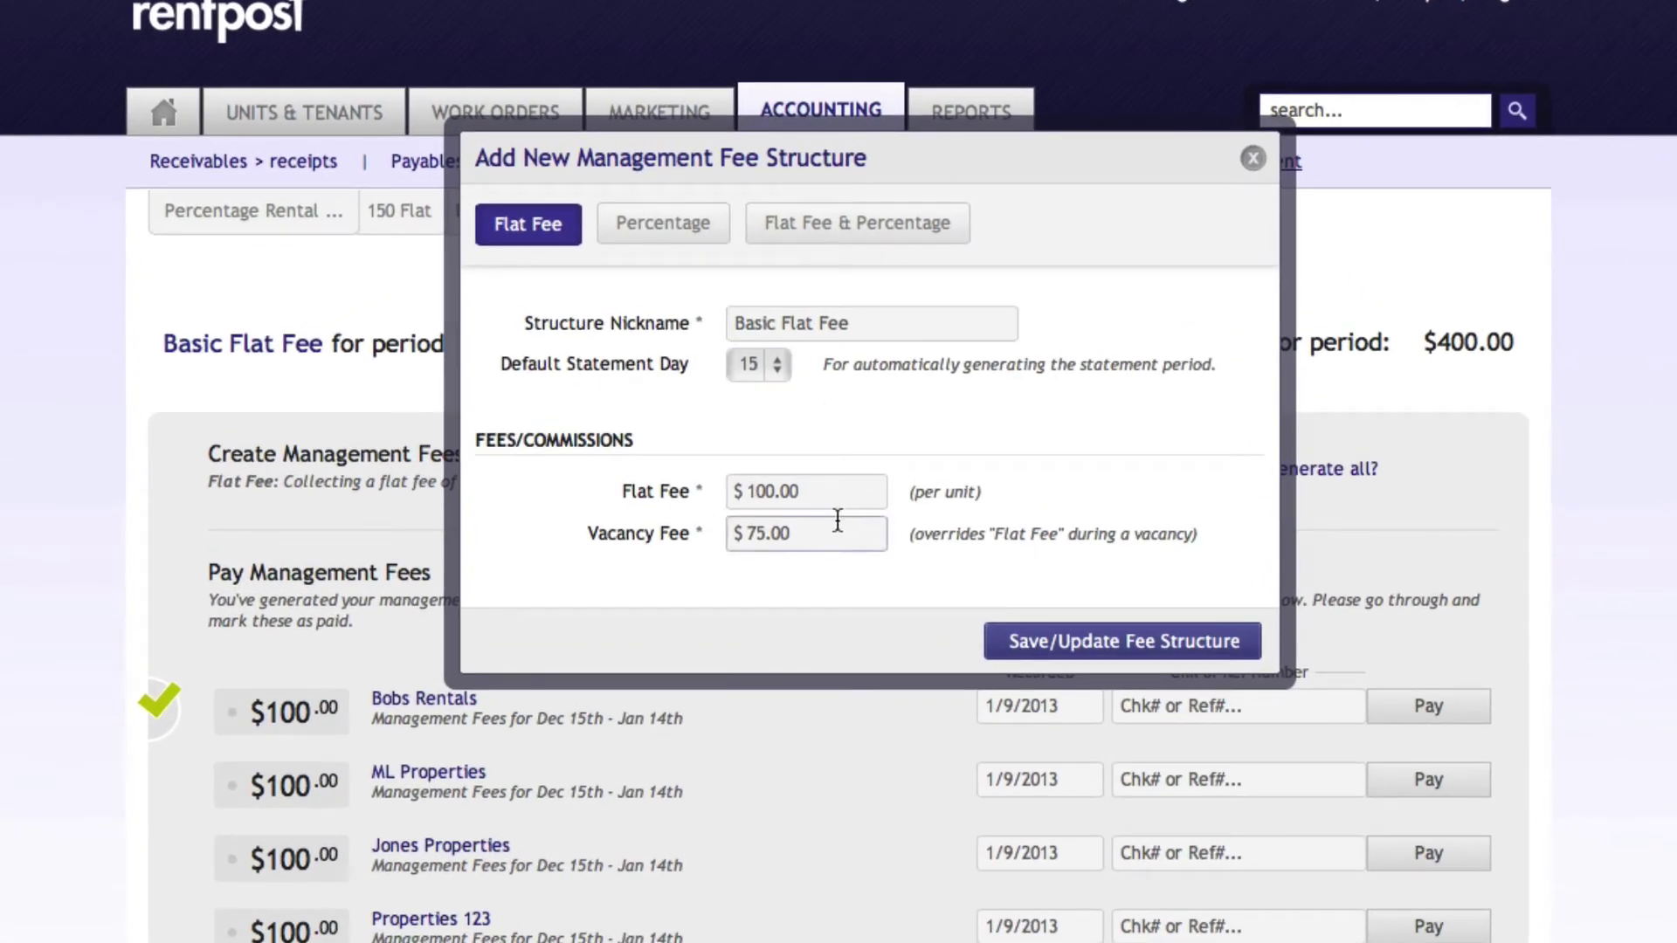
left_click(713, 530)
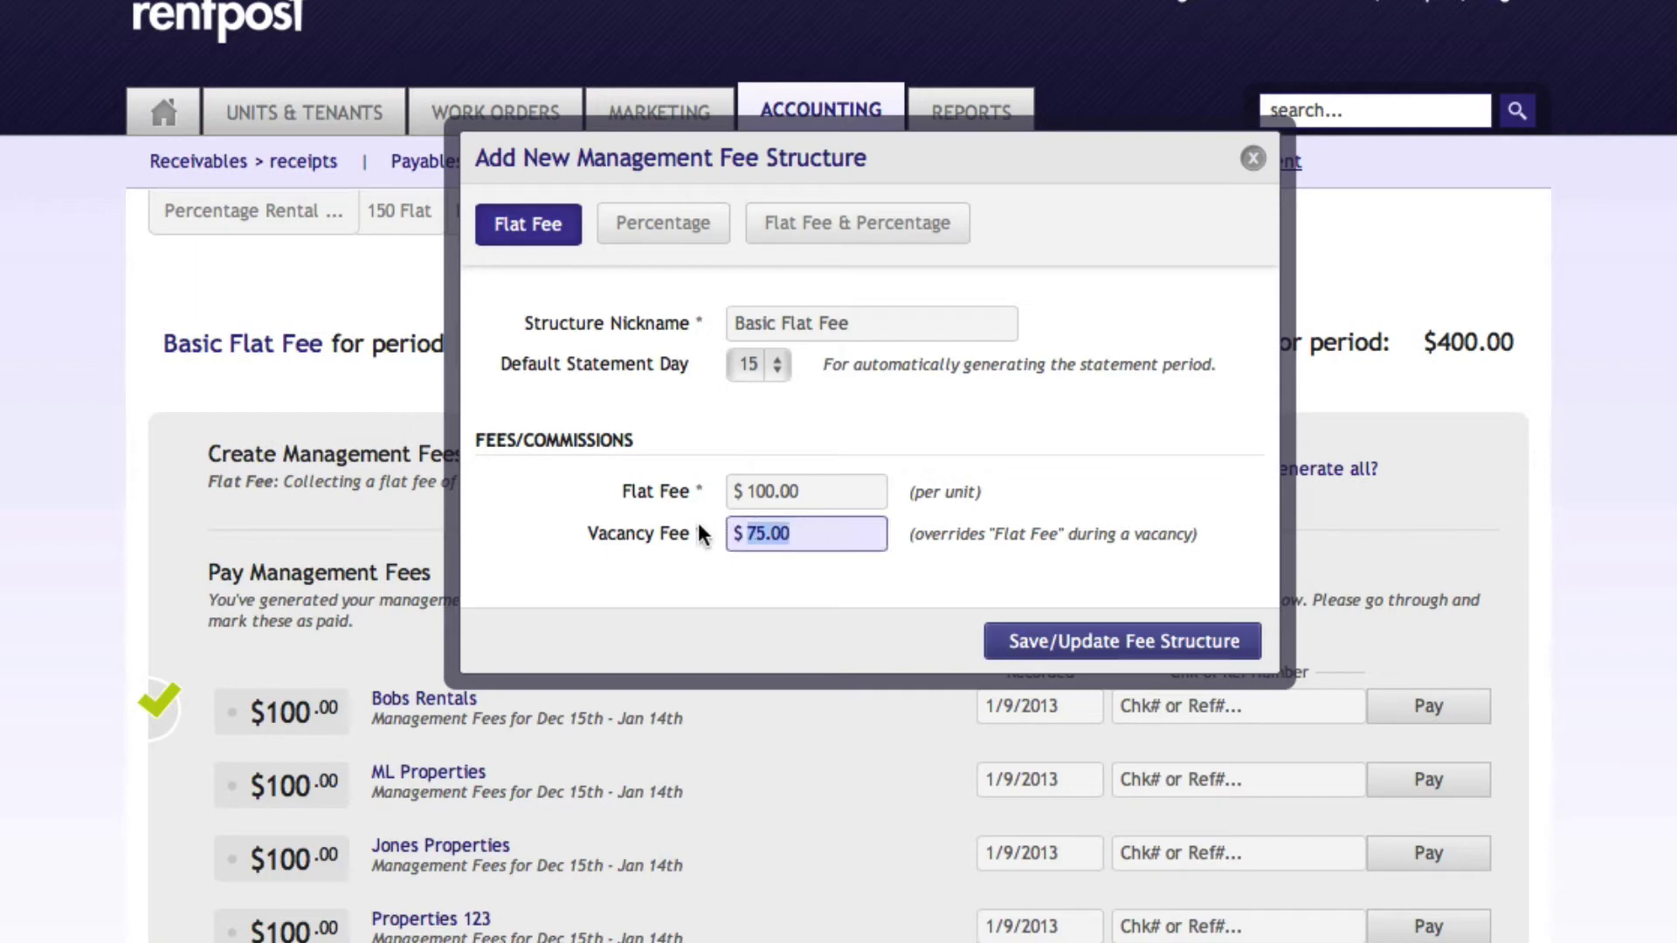
type("50.00")
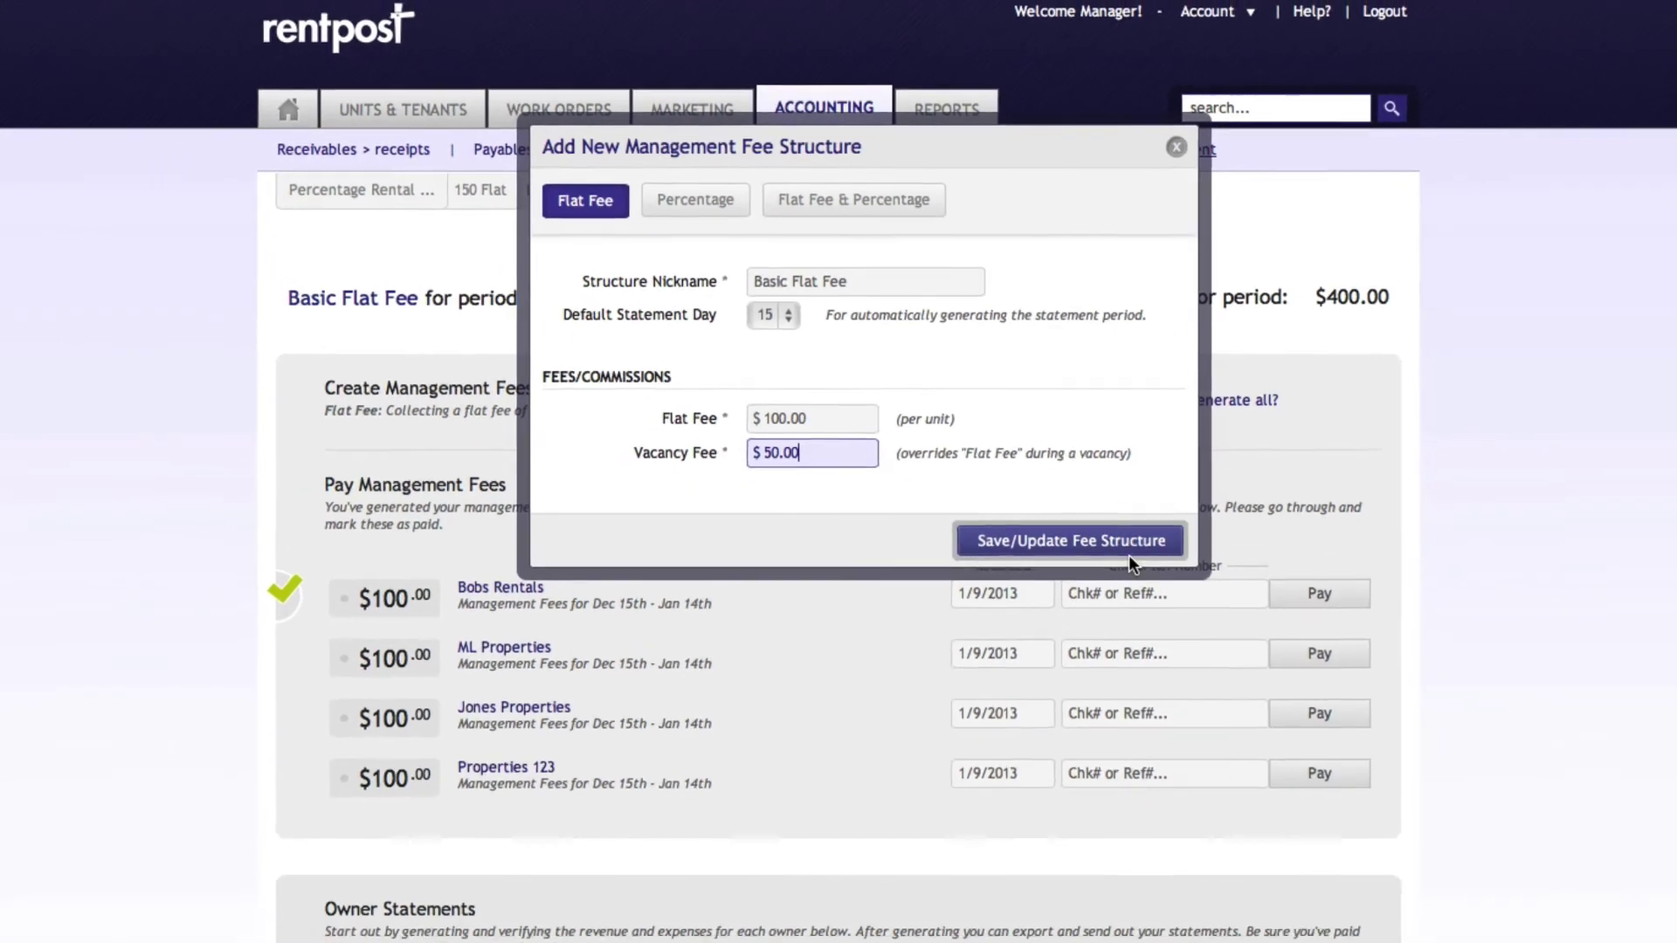
left_click(1196, 650)
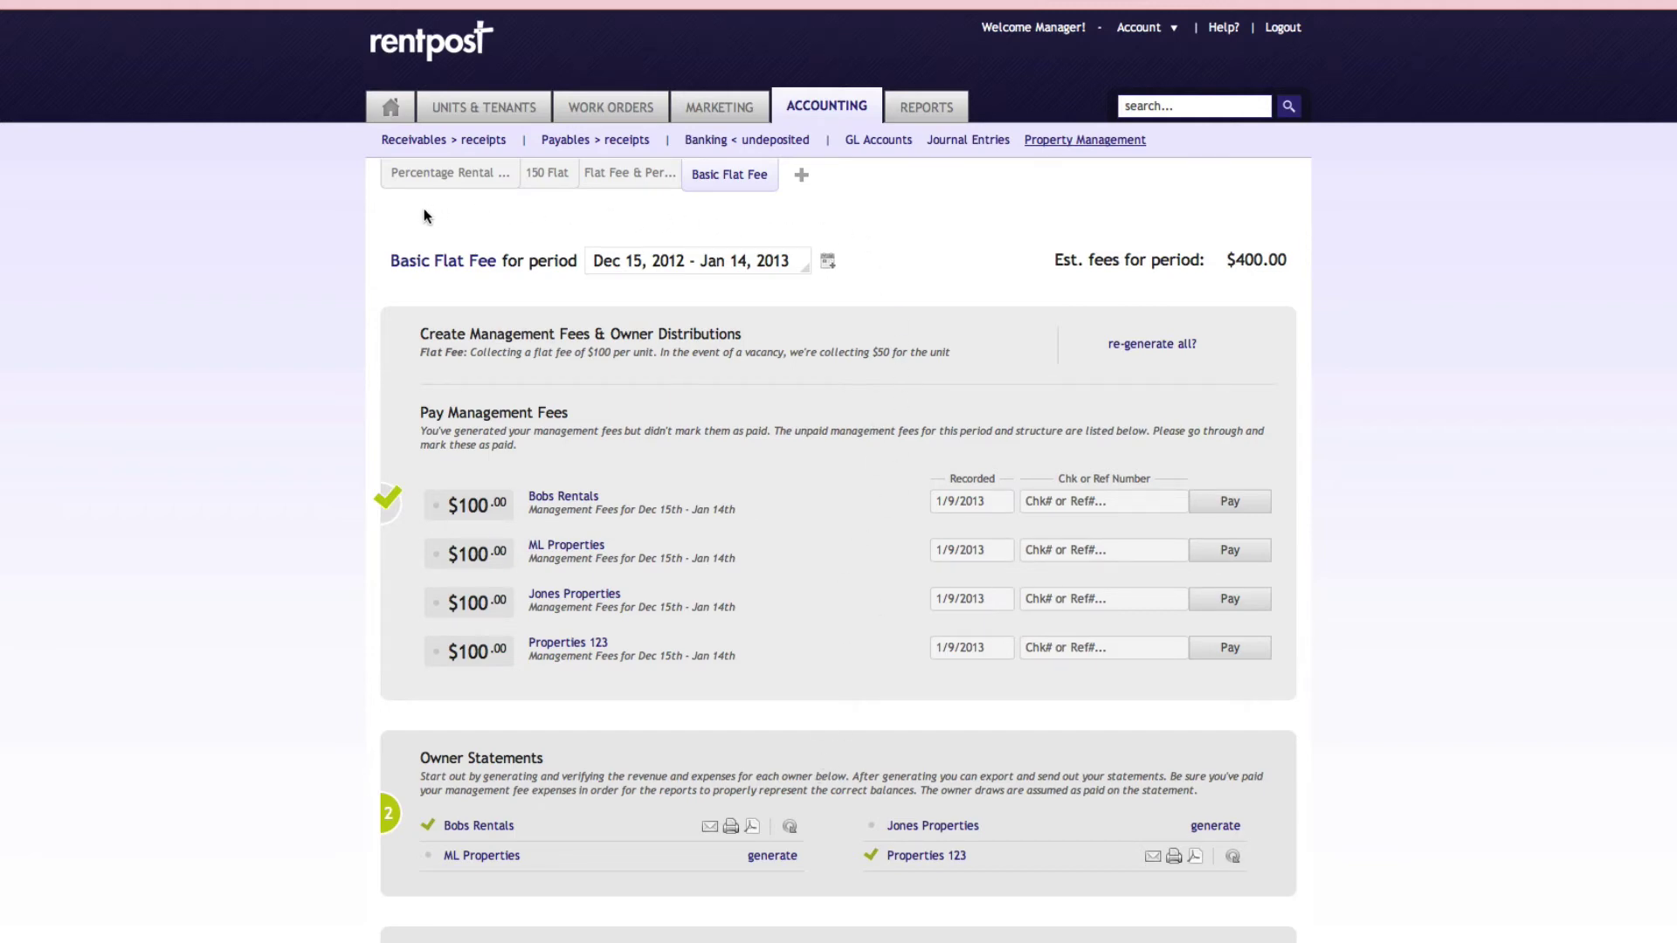
Regenerate all management fees for the Percentage Rental and Late Fees structure, review the amounts per owner and save them
left_click(455, 171)
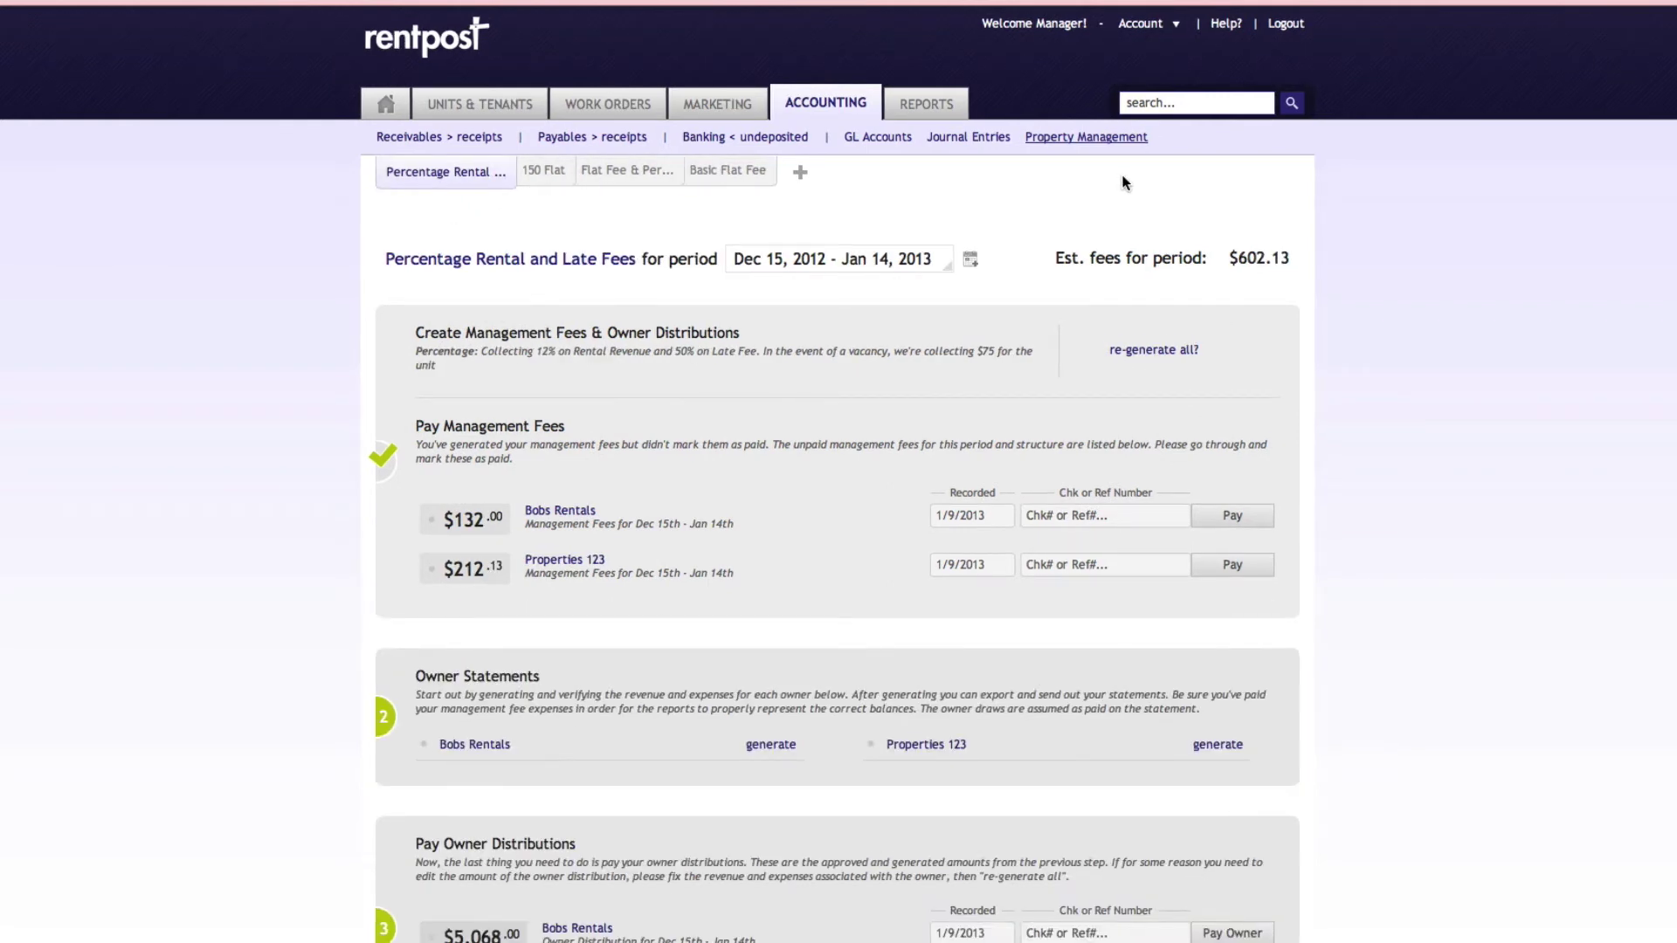
left_click(1149, 350)
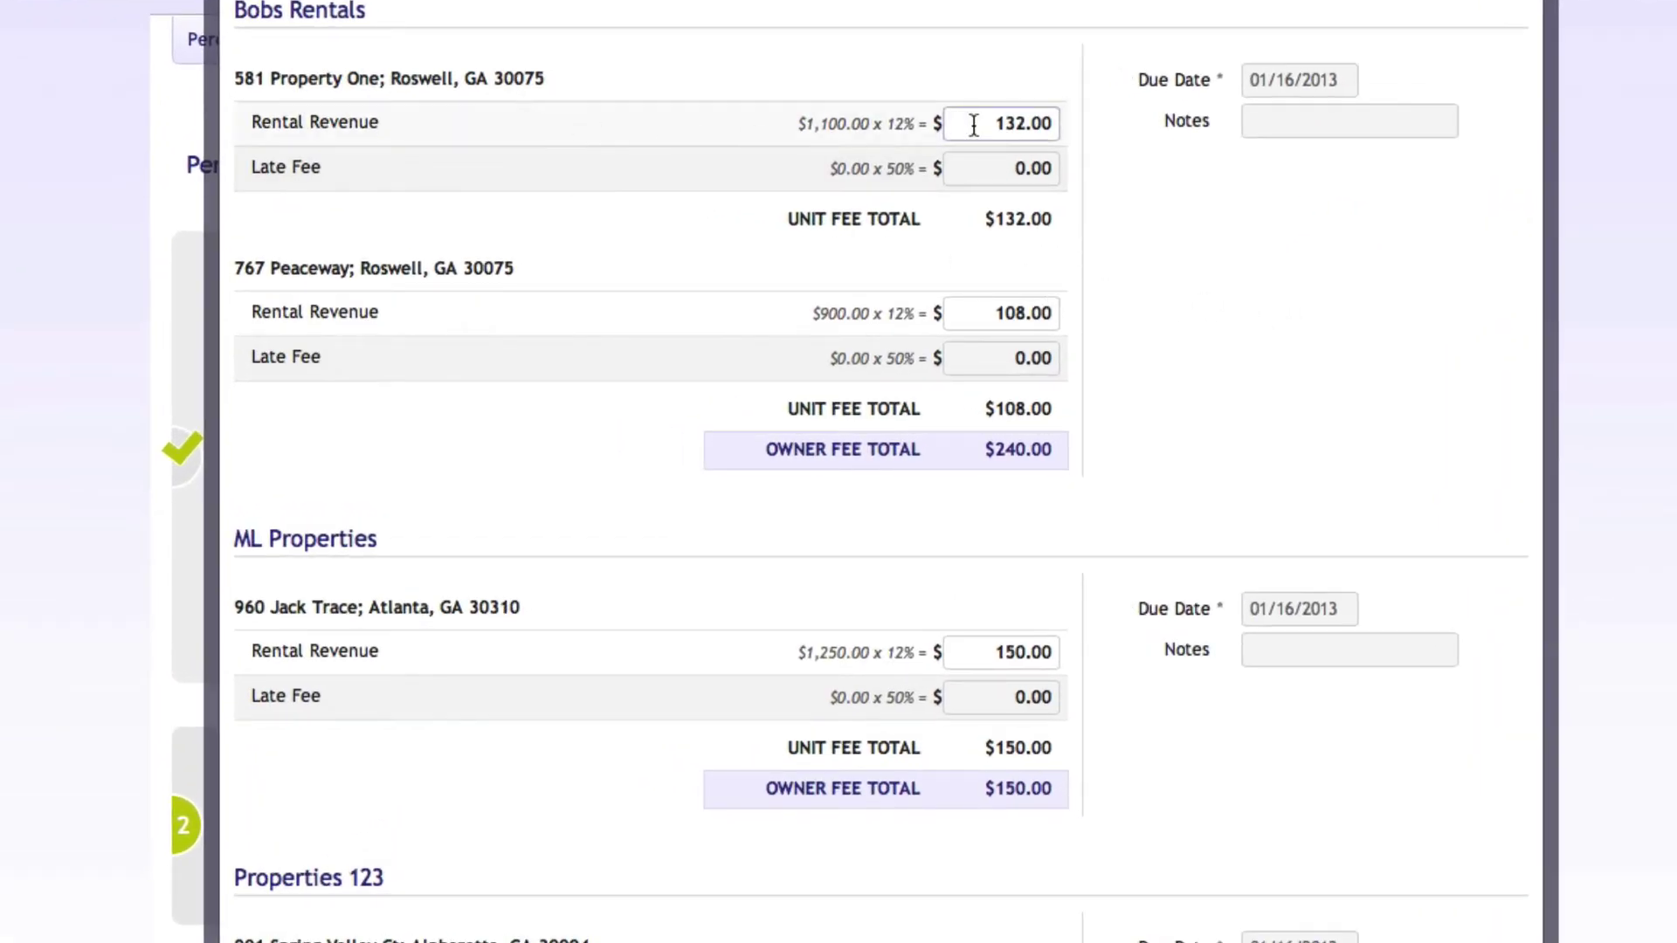
scroll(1279, 380, "down", 5)
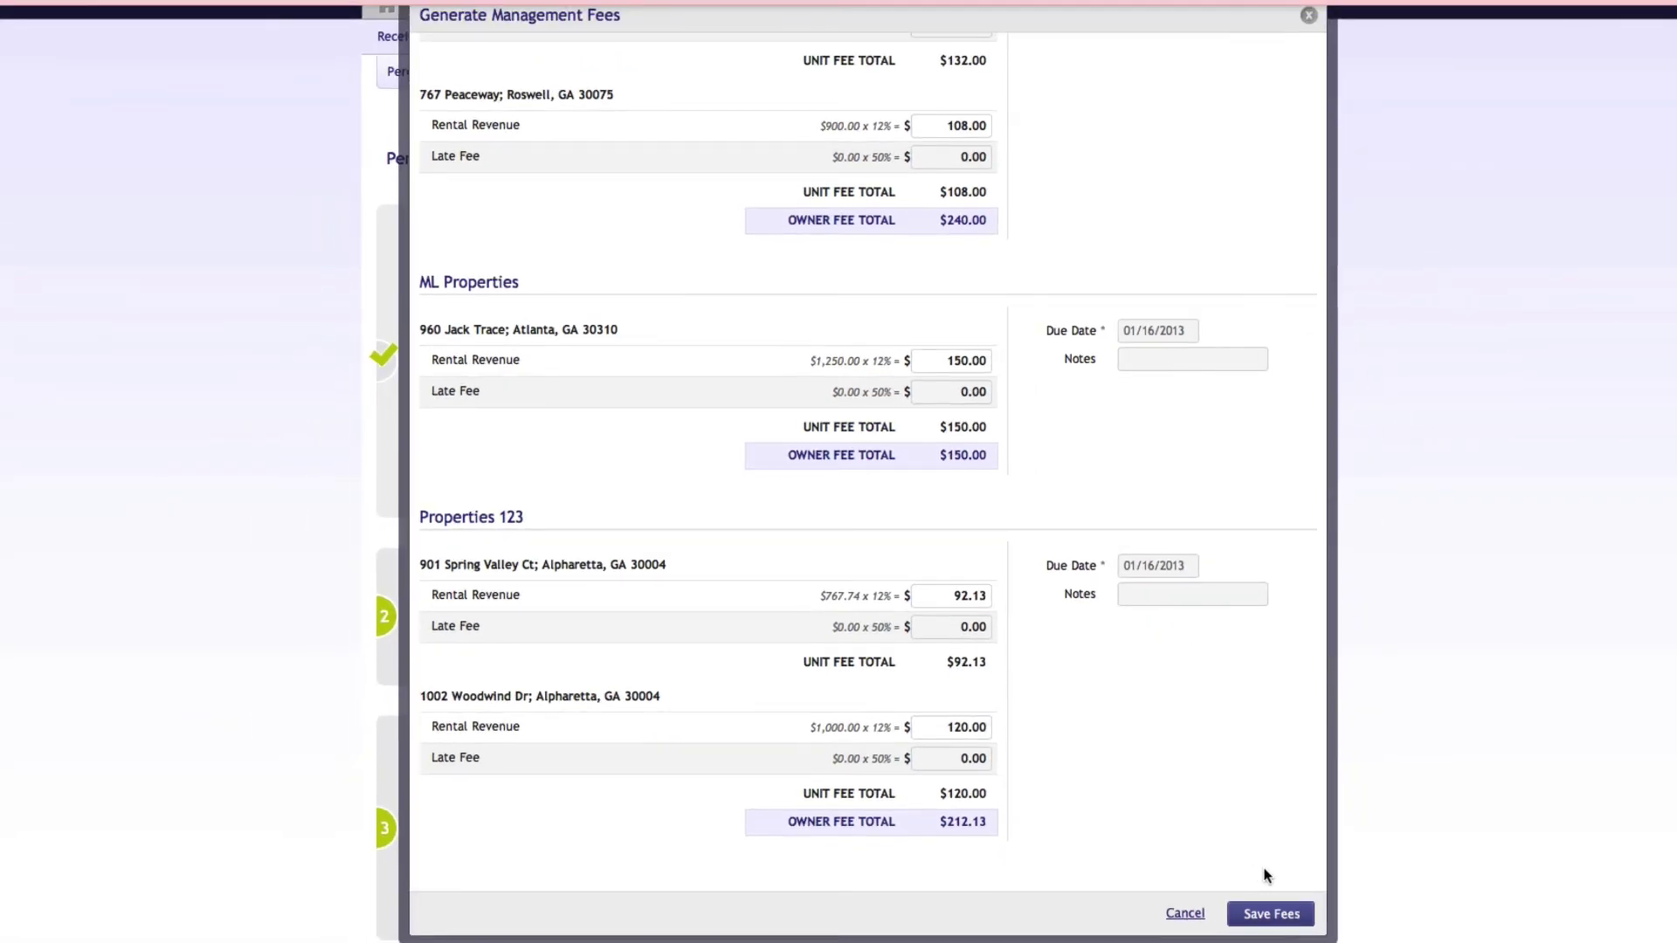
left_click(1271, 914)
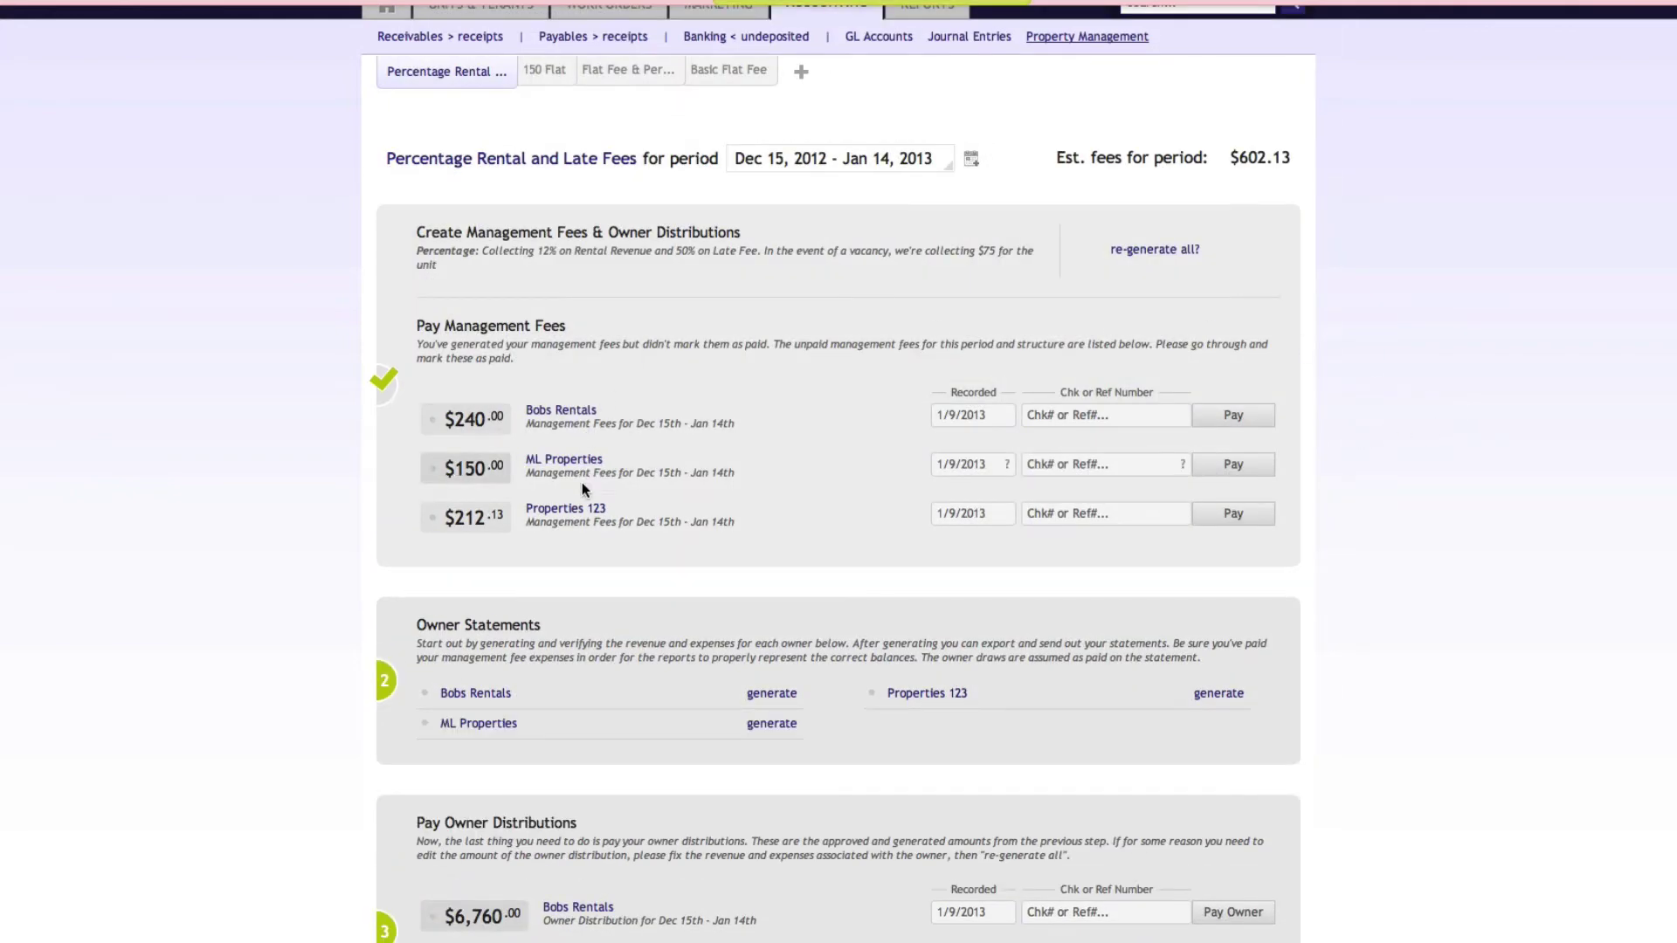
Pay the Bobs Rentals management fee from the Operating Account and confirm the payment
left_click(1249, 414)
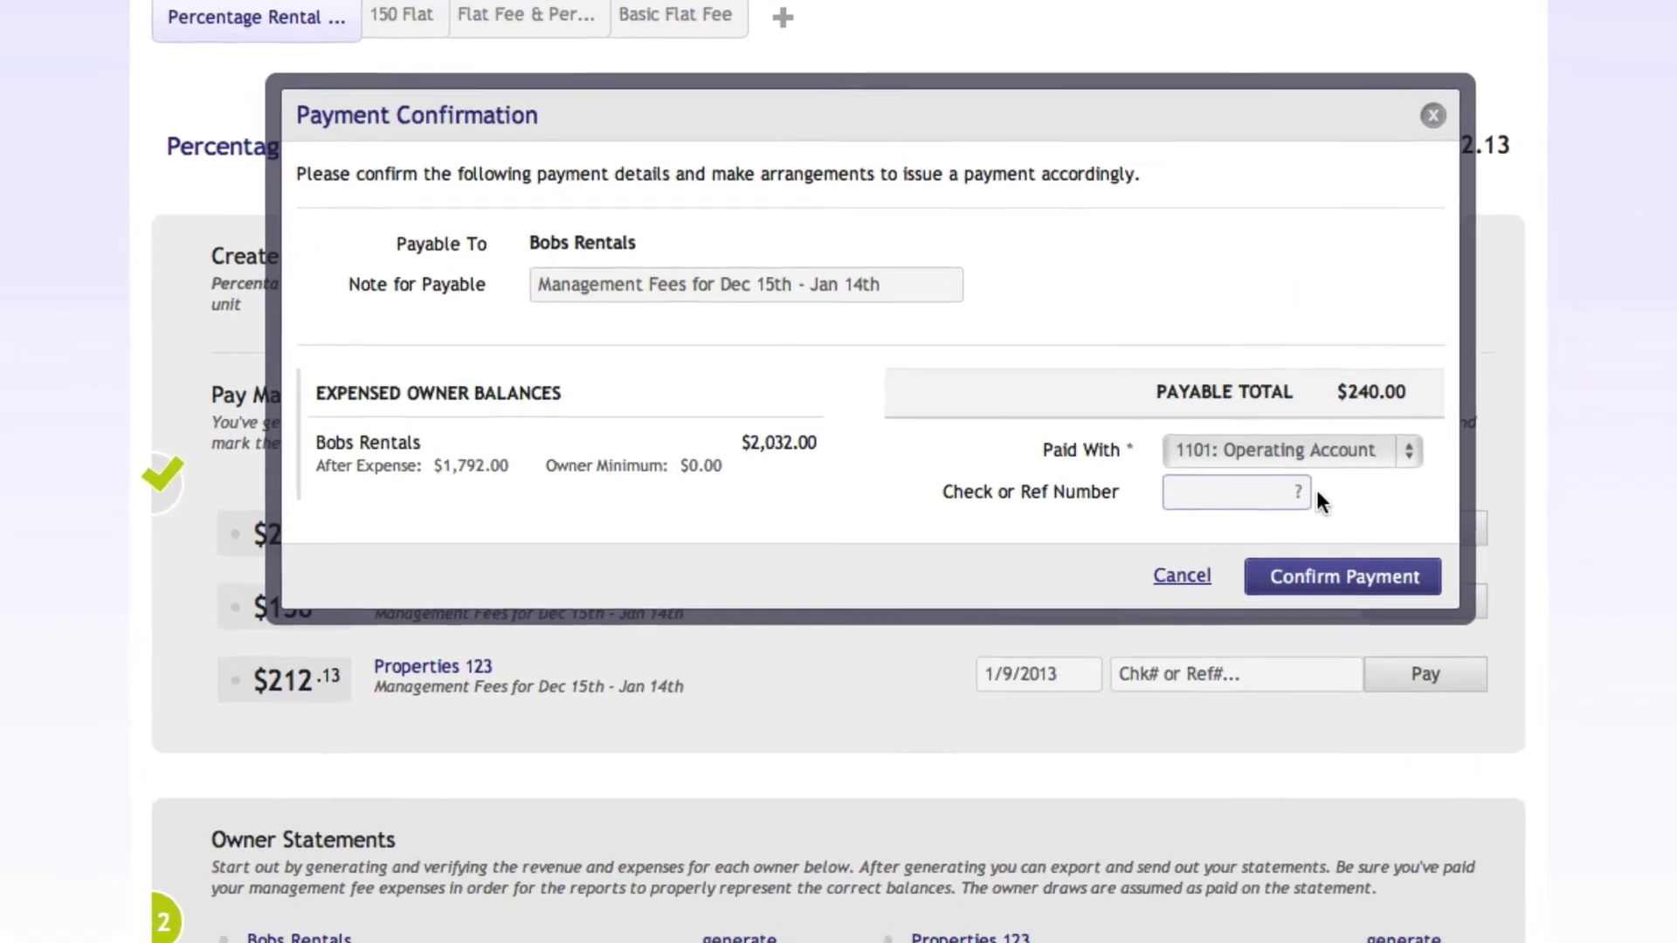
left_click(1184, 450)
left_click(1188, 451)
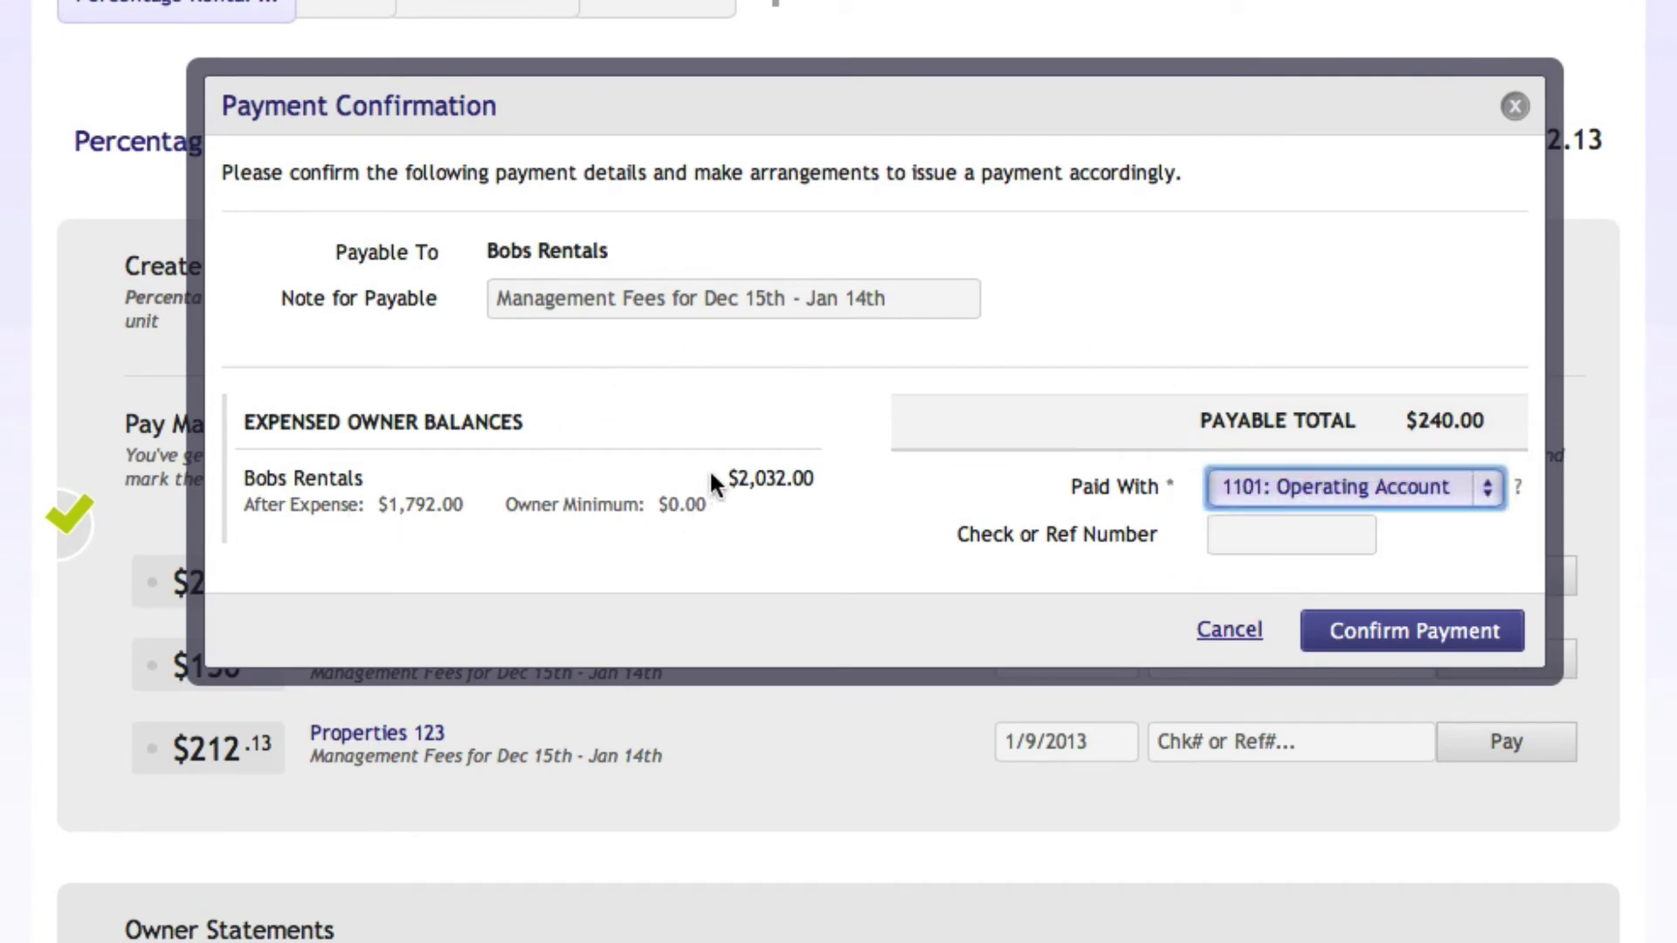
left_click(1437, 648)
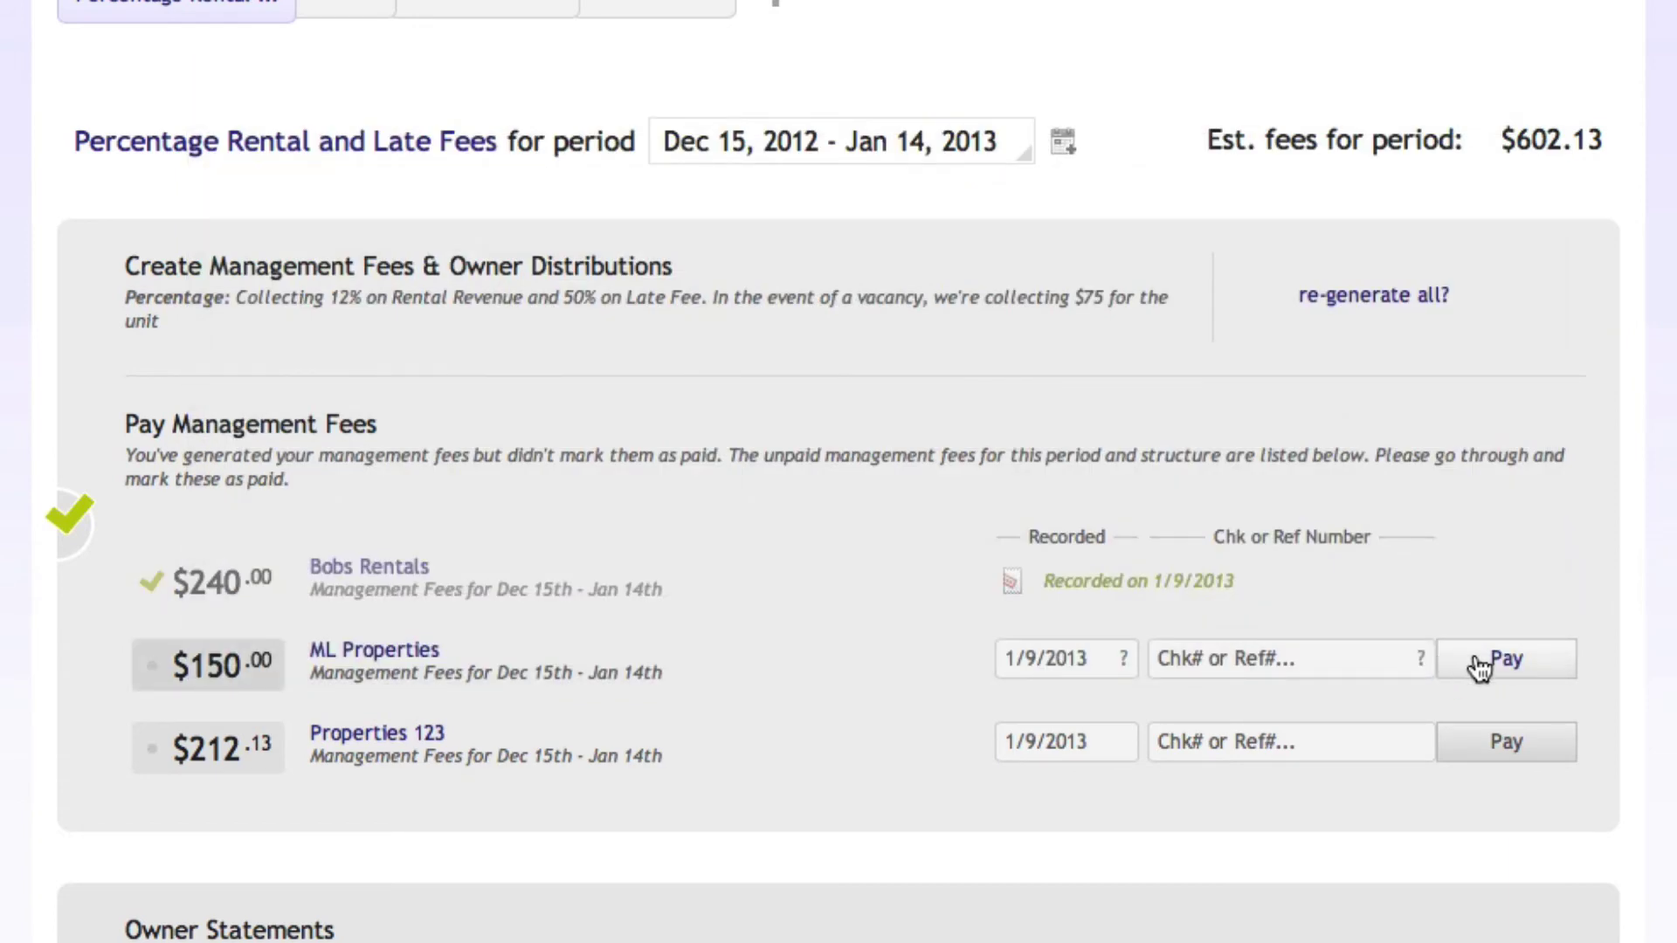
Pay the ML Properties and Properties 123 management fees from the Operating Account, leaving the check numbers blank
left_click(1478, 665)
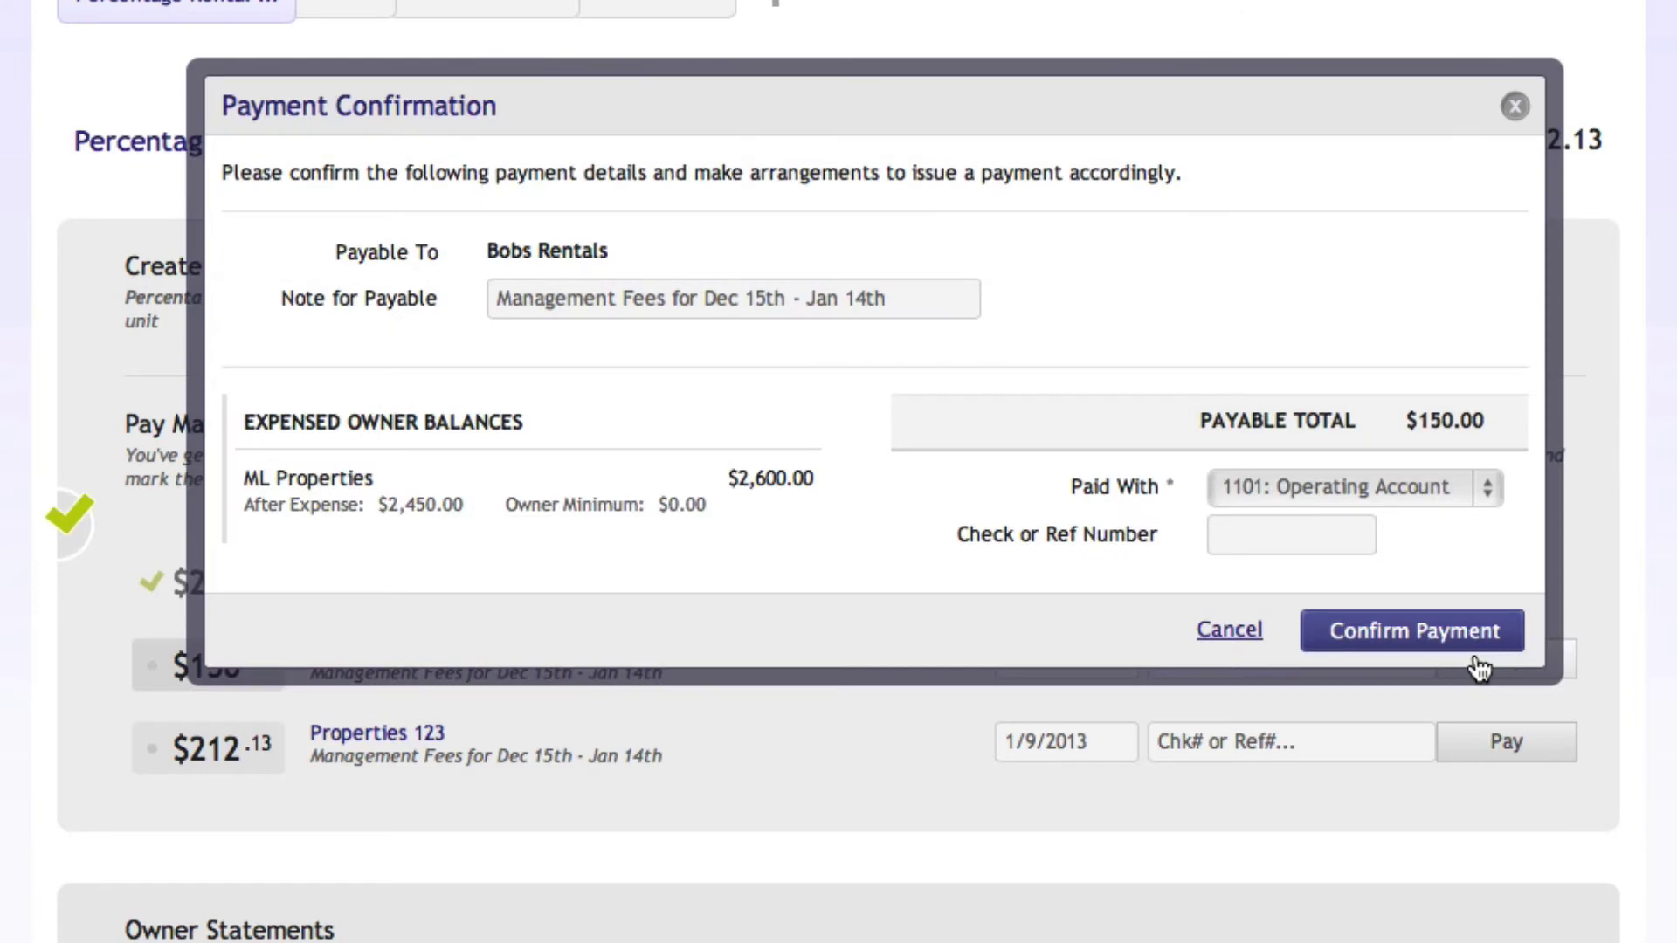
left_click(1275, 517)
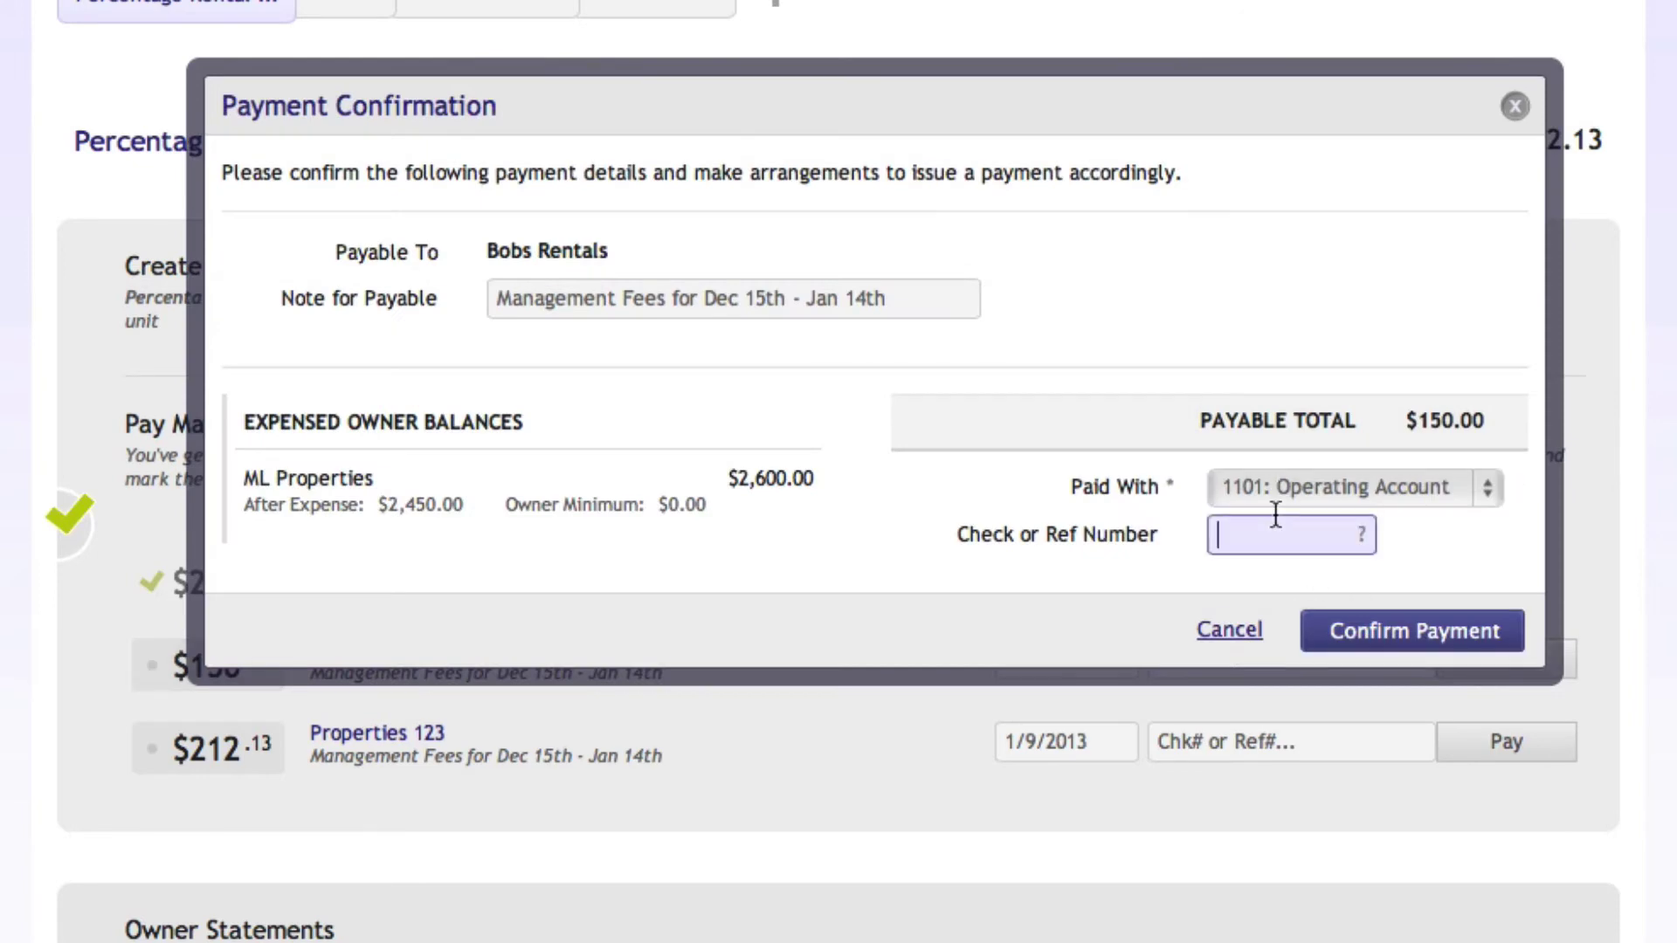
left_click(1422, 640)
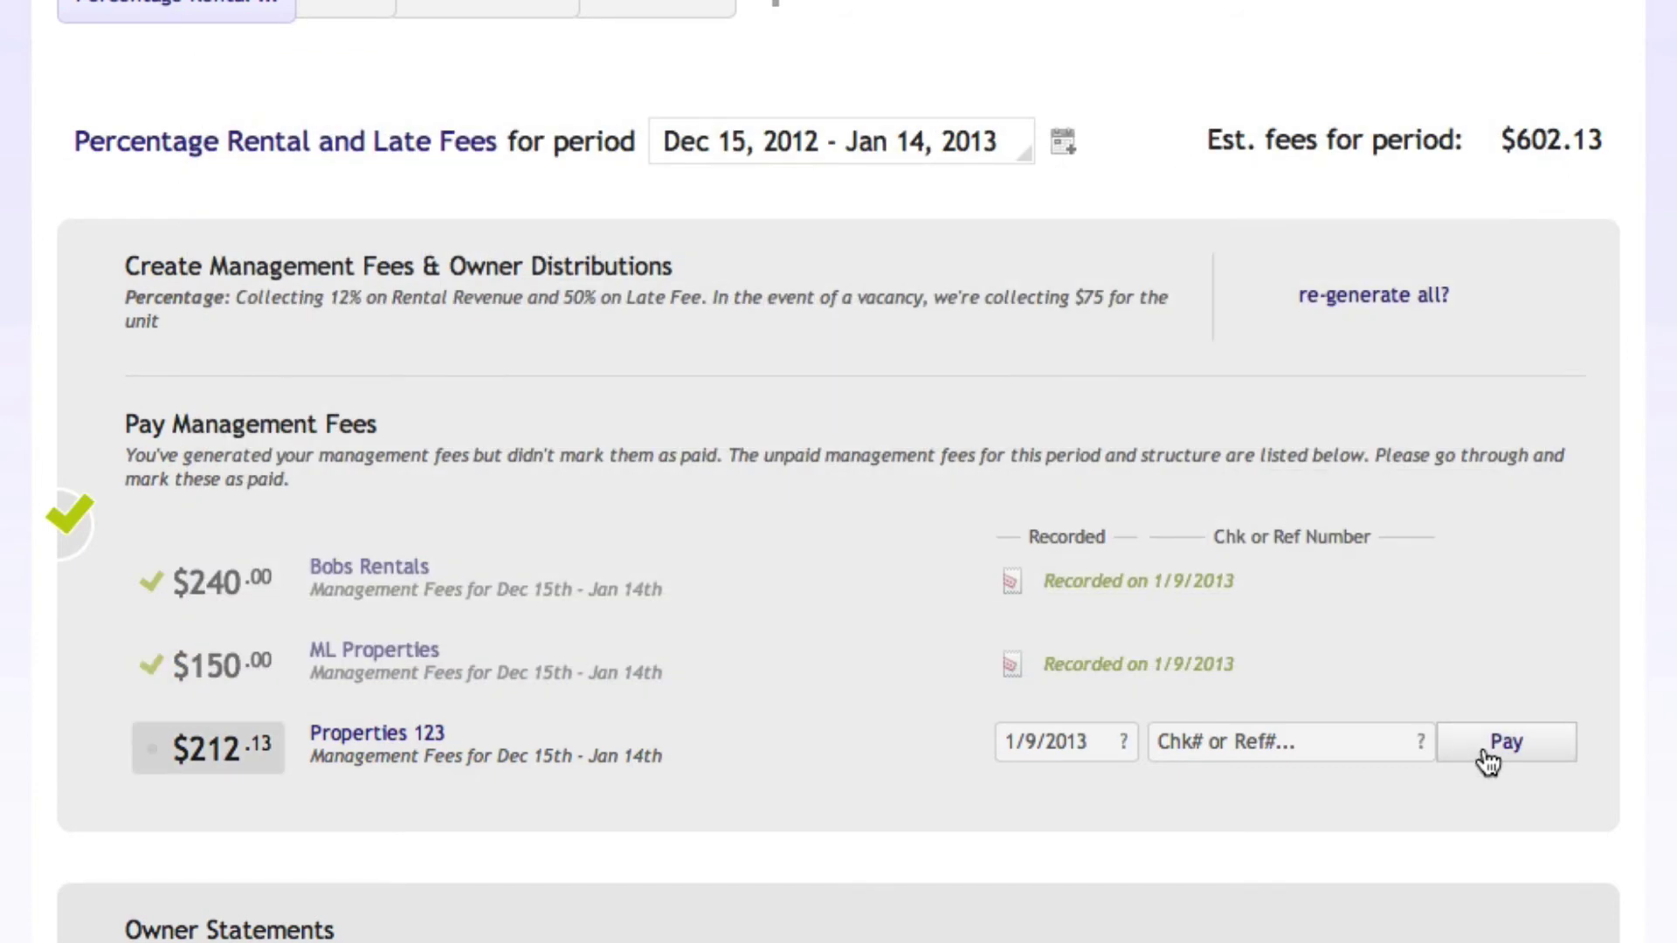
left_click(1488, 760)
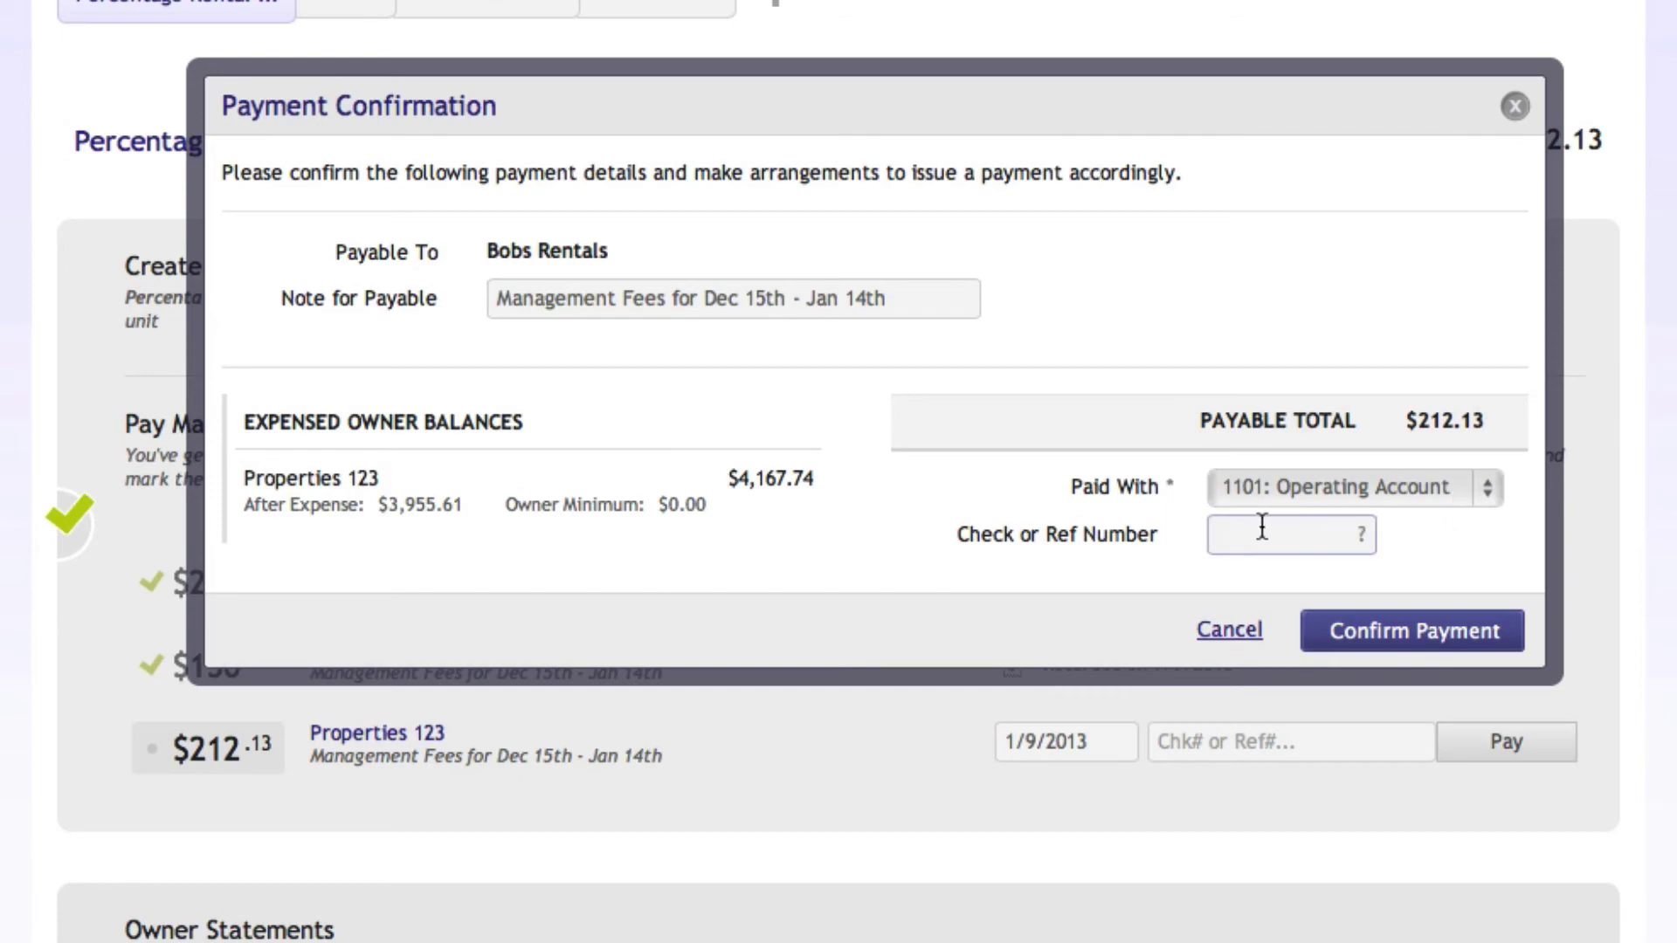
left_click(1351, 633)
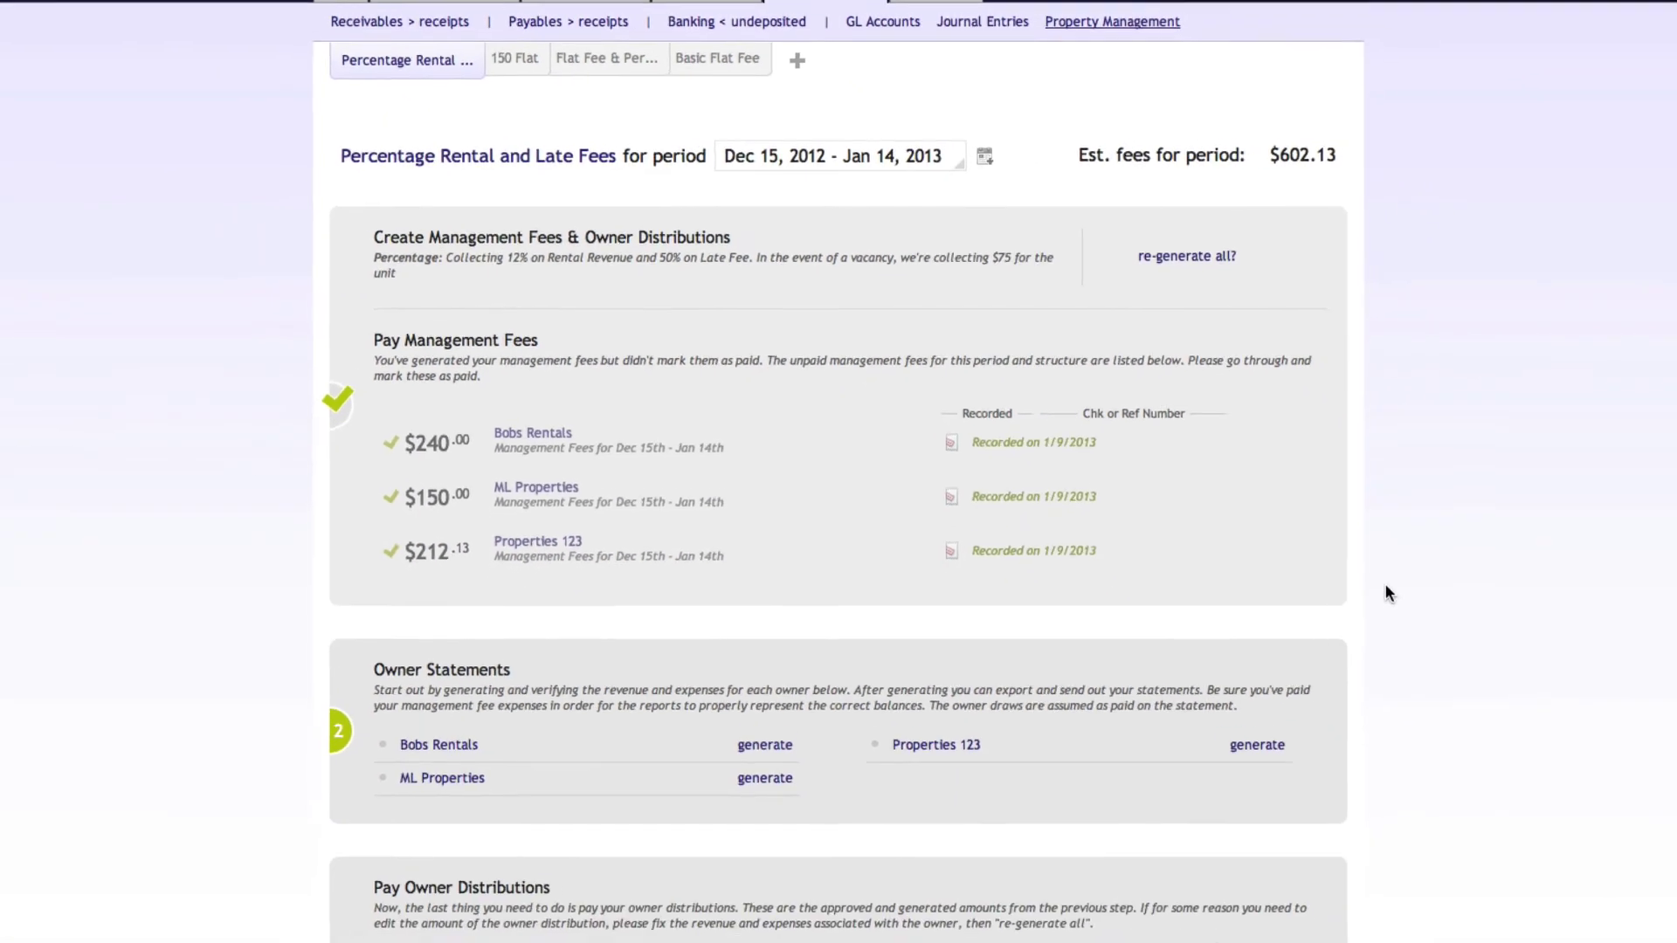
Generate the Bobs Rentals owner statement, check its units and management fees, and approve it
scroll(1334, 556, "down", 3)
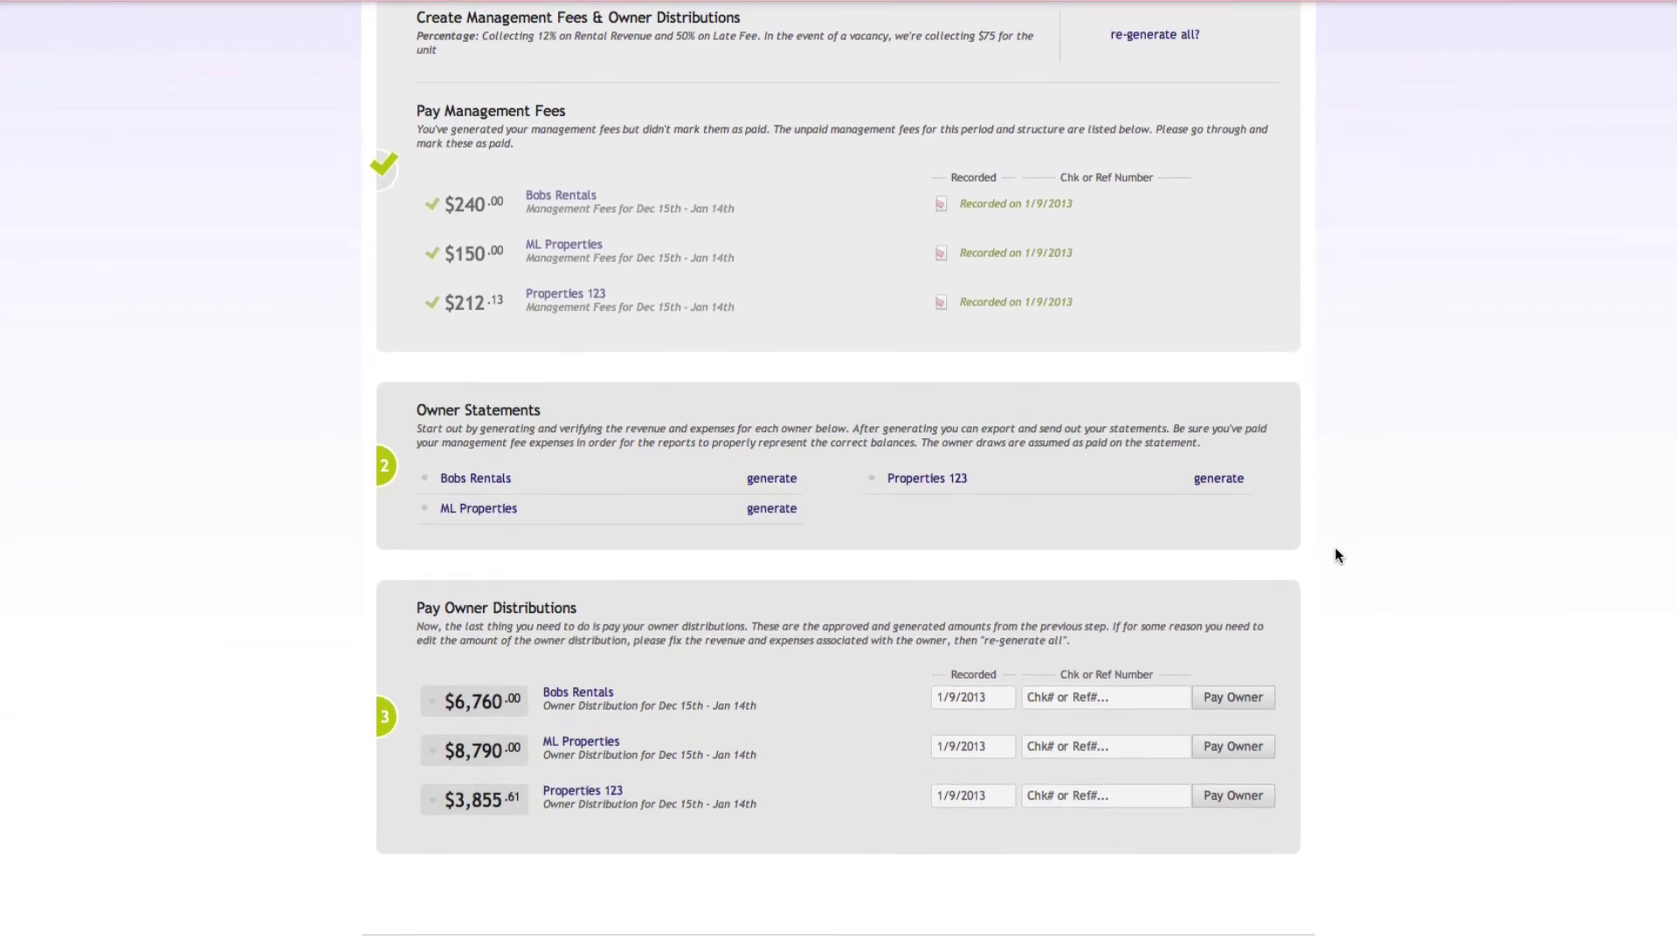
left_click(772, 483)
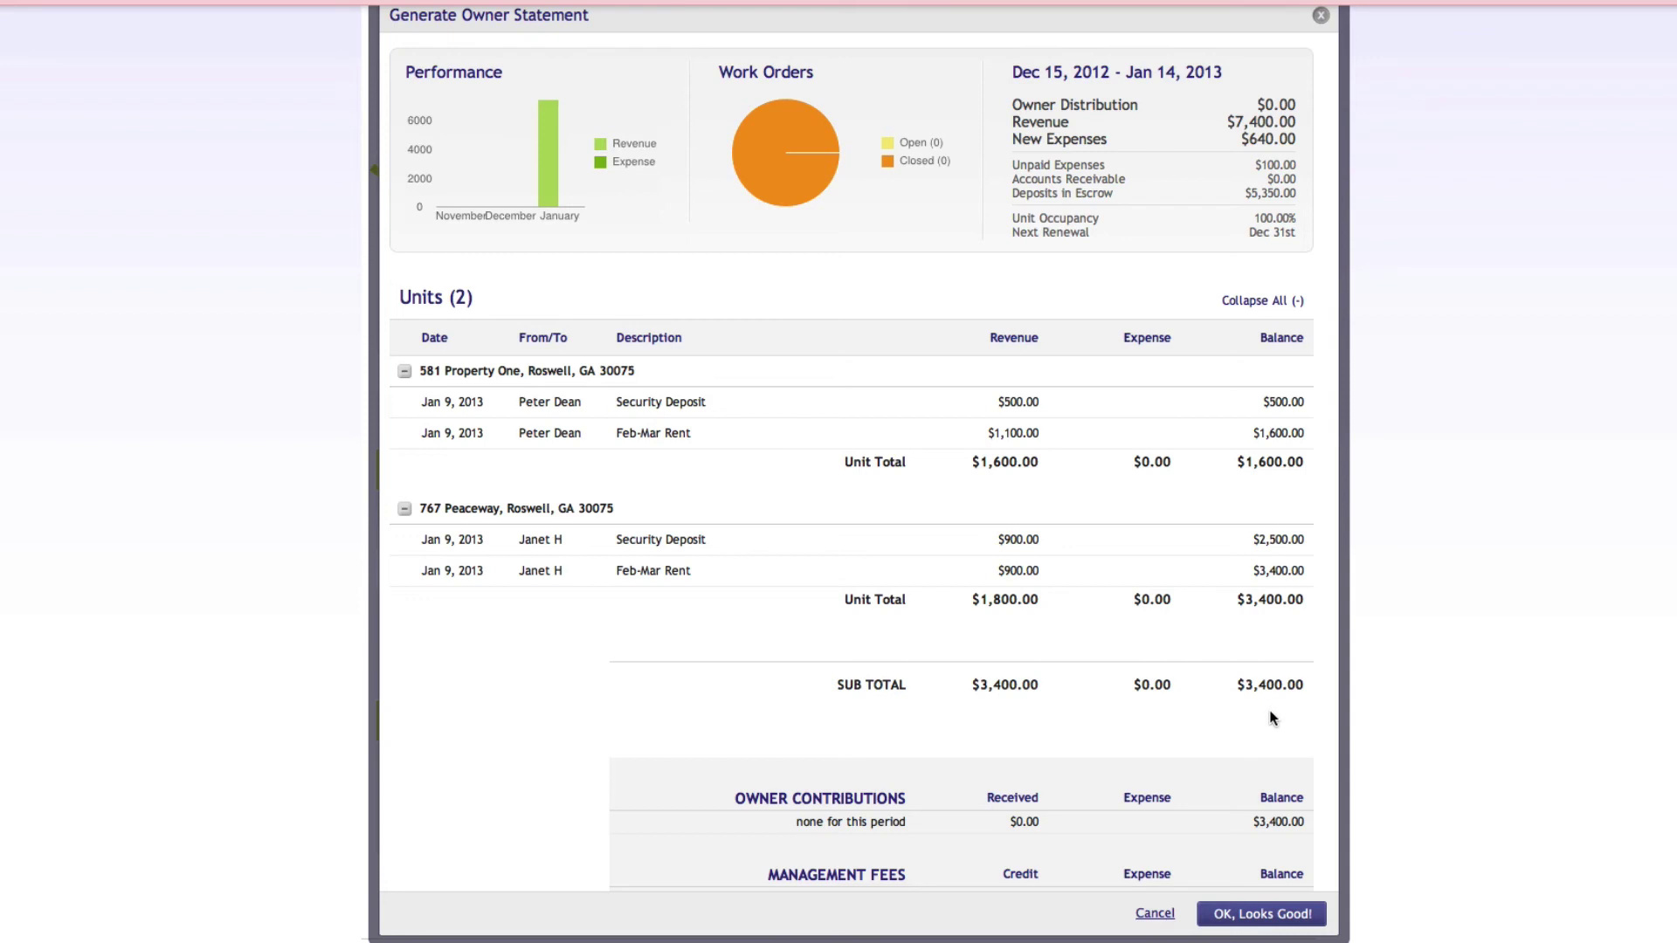
scroll(1271, 717, "down", 3)
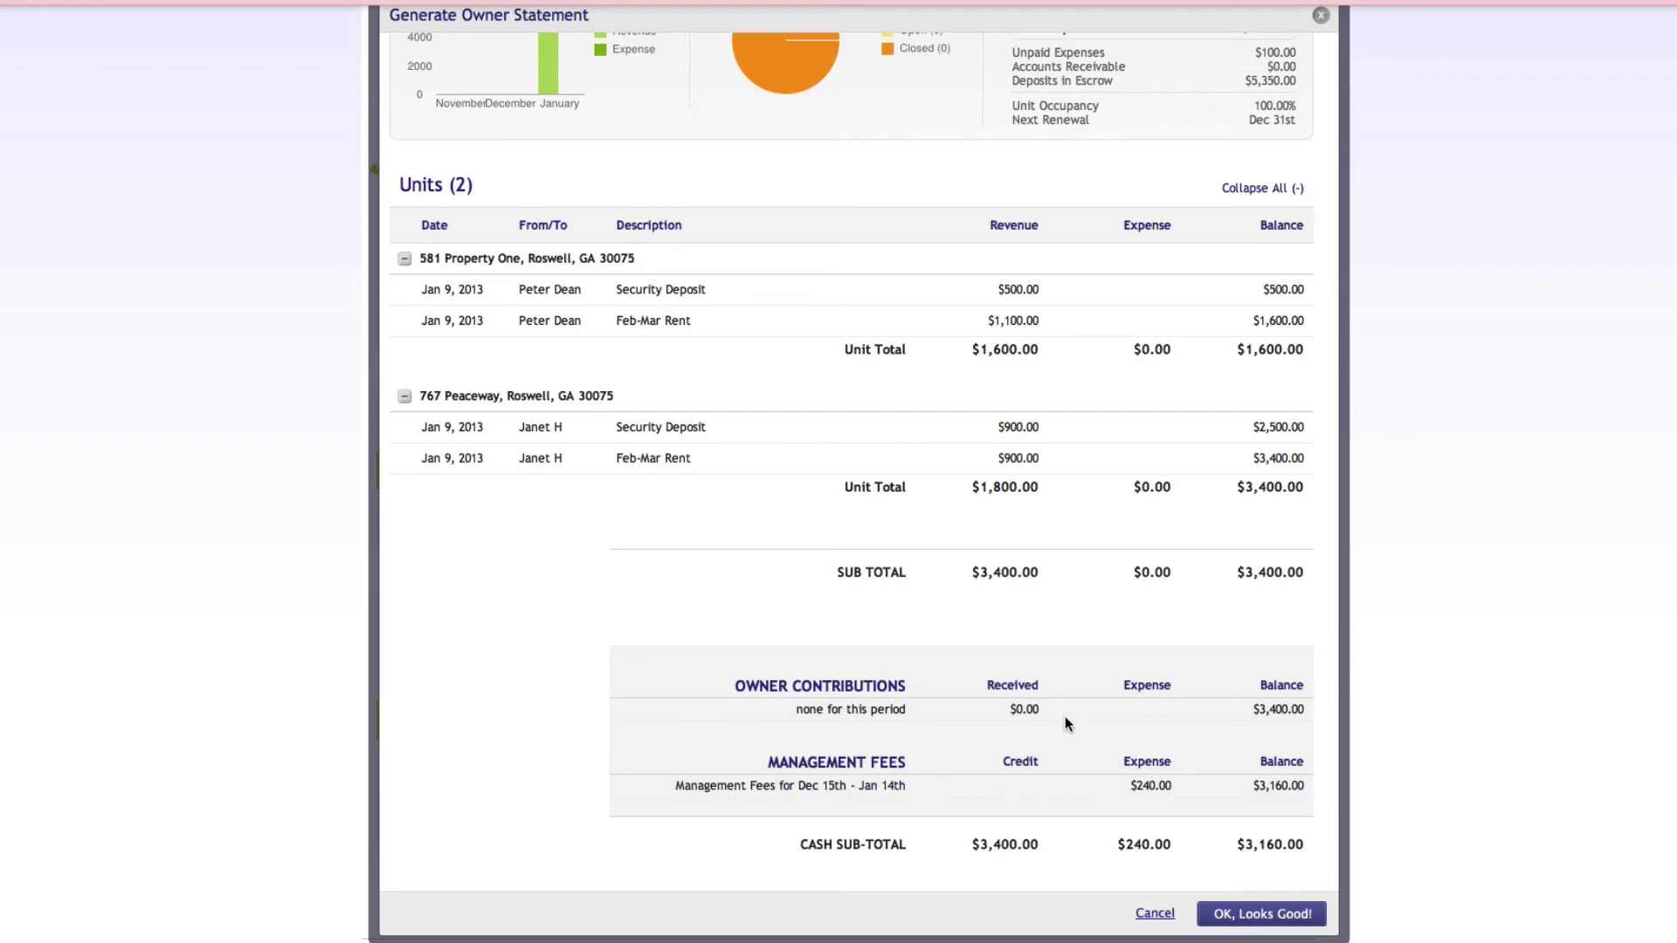
left_click(1247, 915)
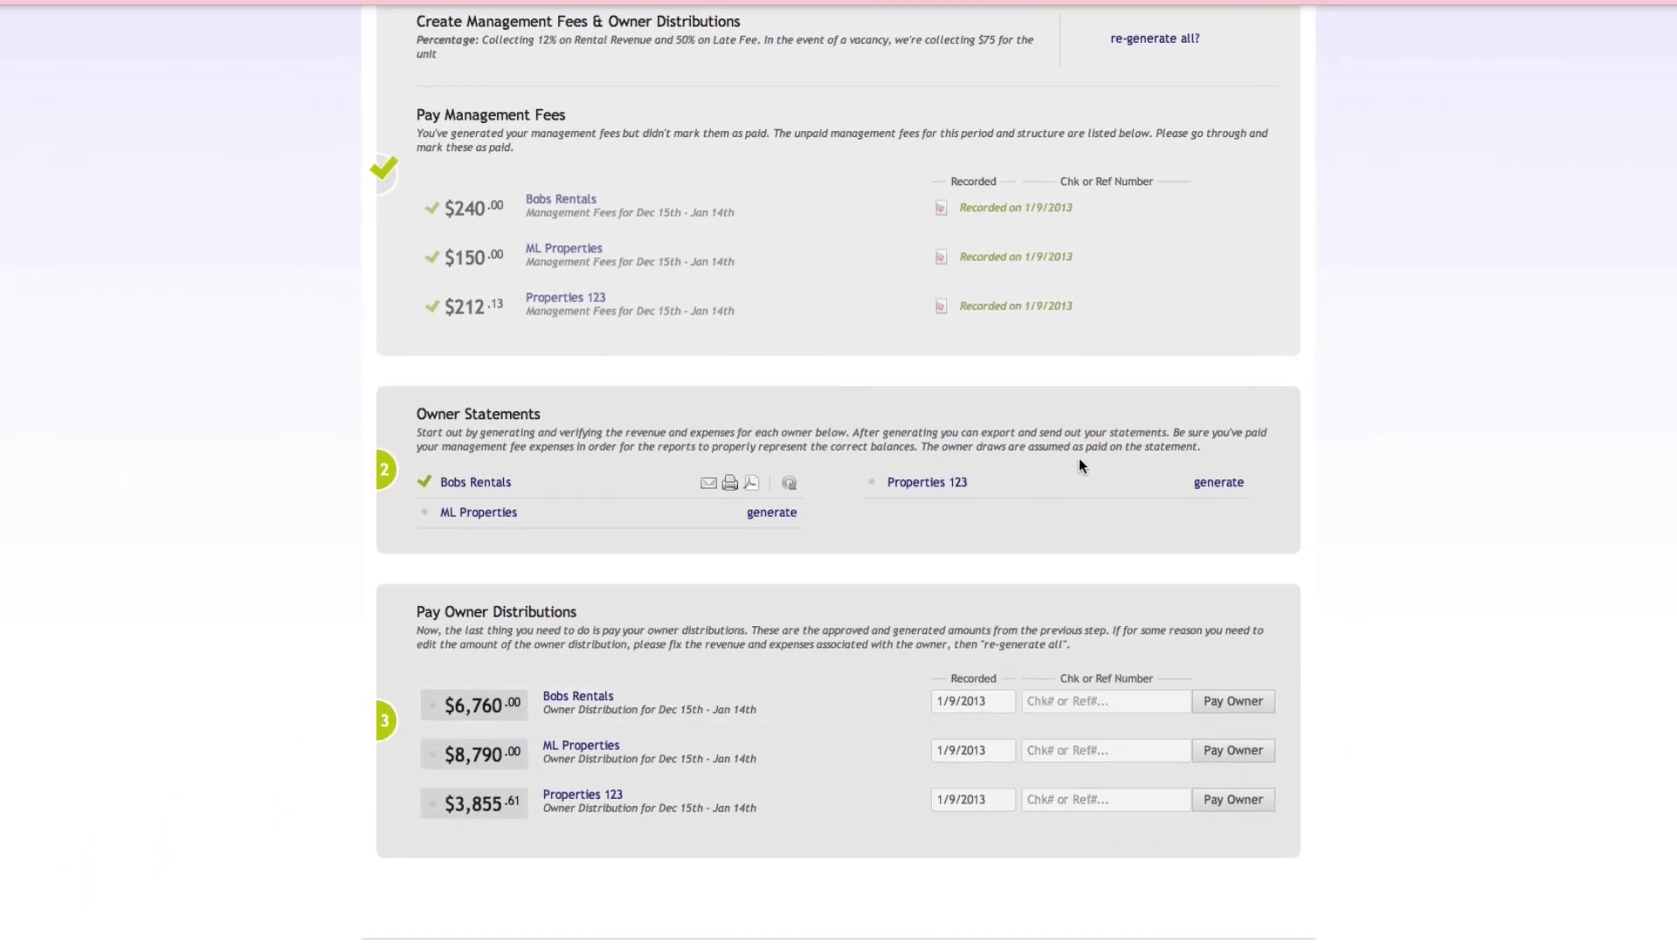
Generate the Properties 123 owner statement, check its management fees and owner distribution, and approve it
left_click(1218, 483)
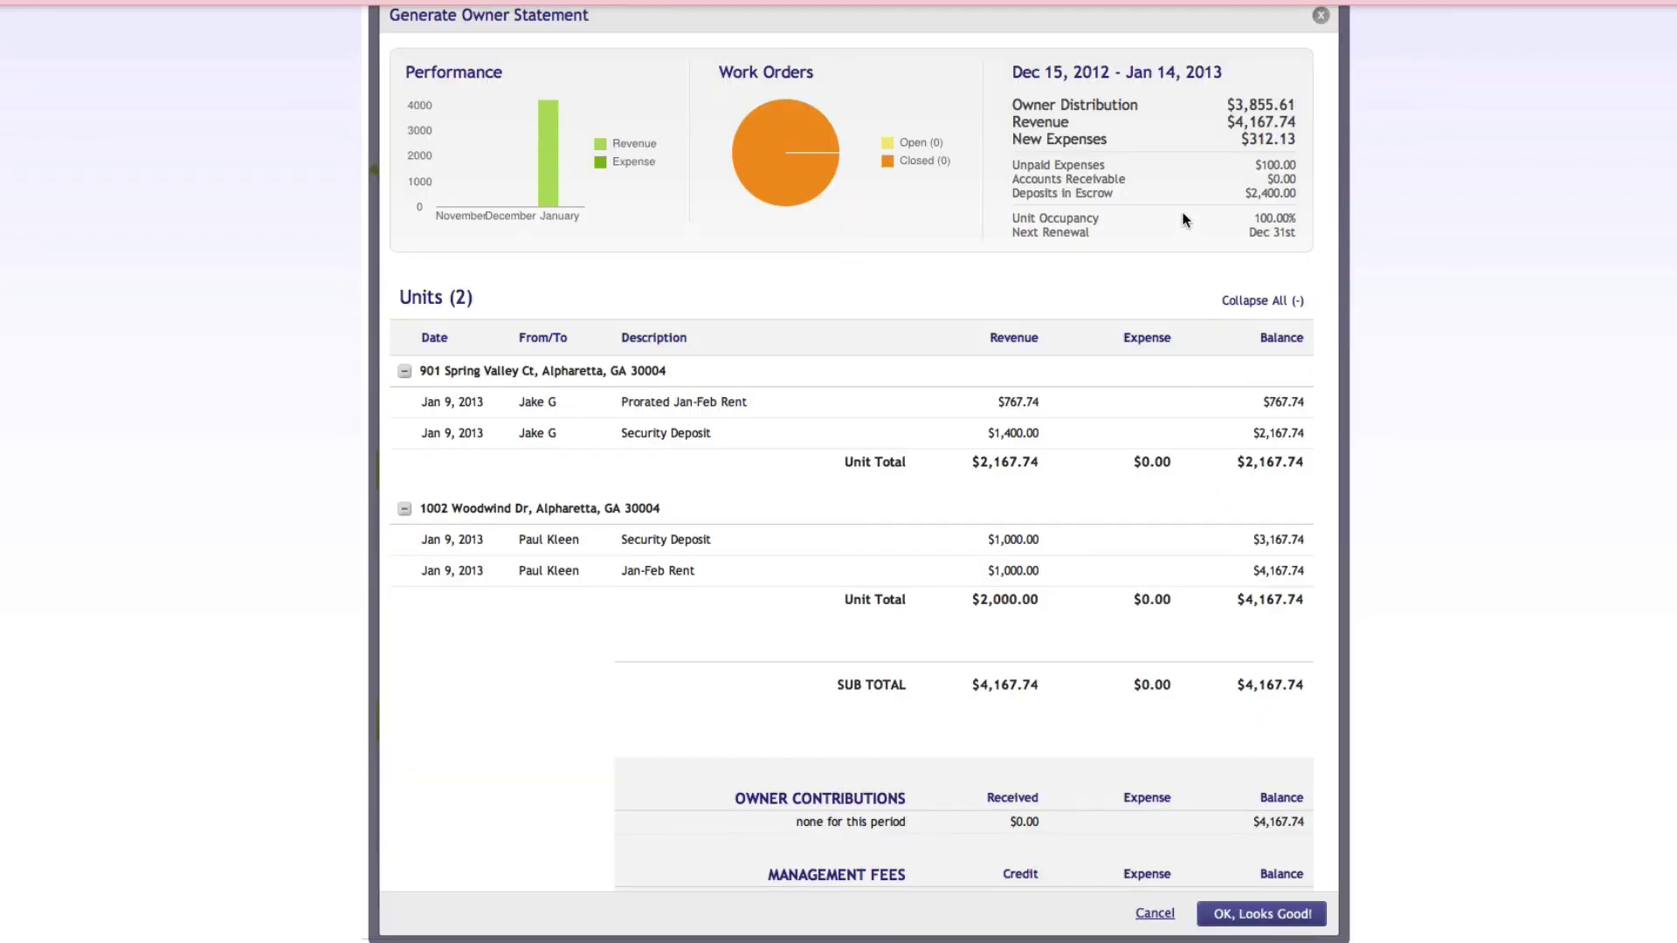
scroll(1119, 672, "down", 3)
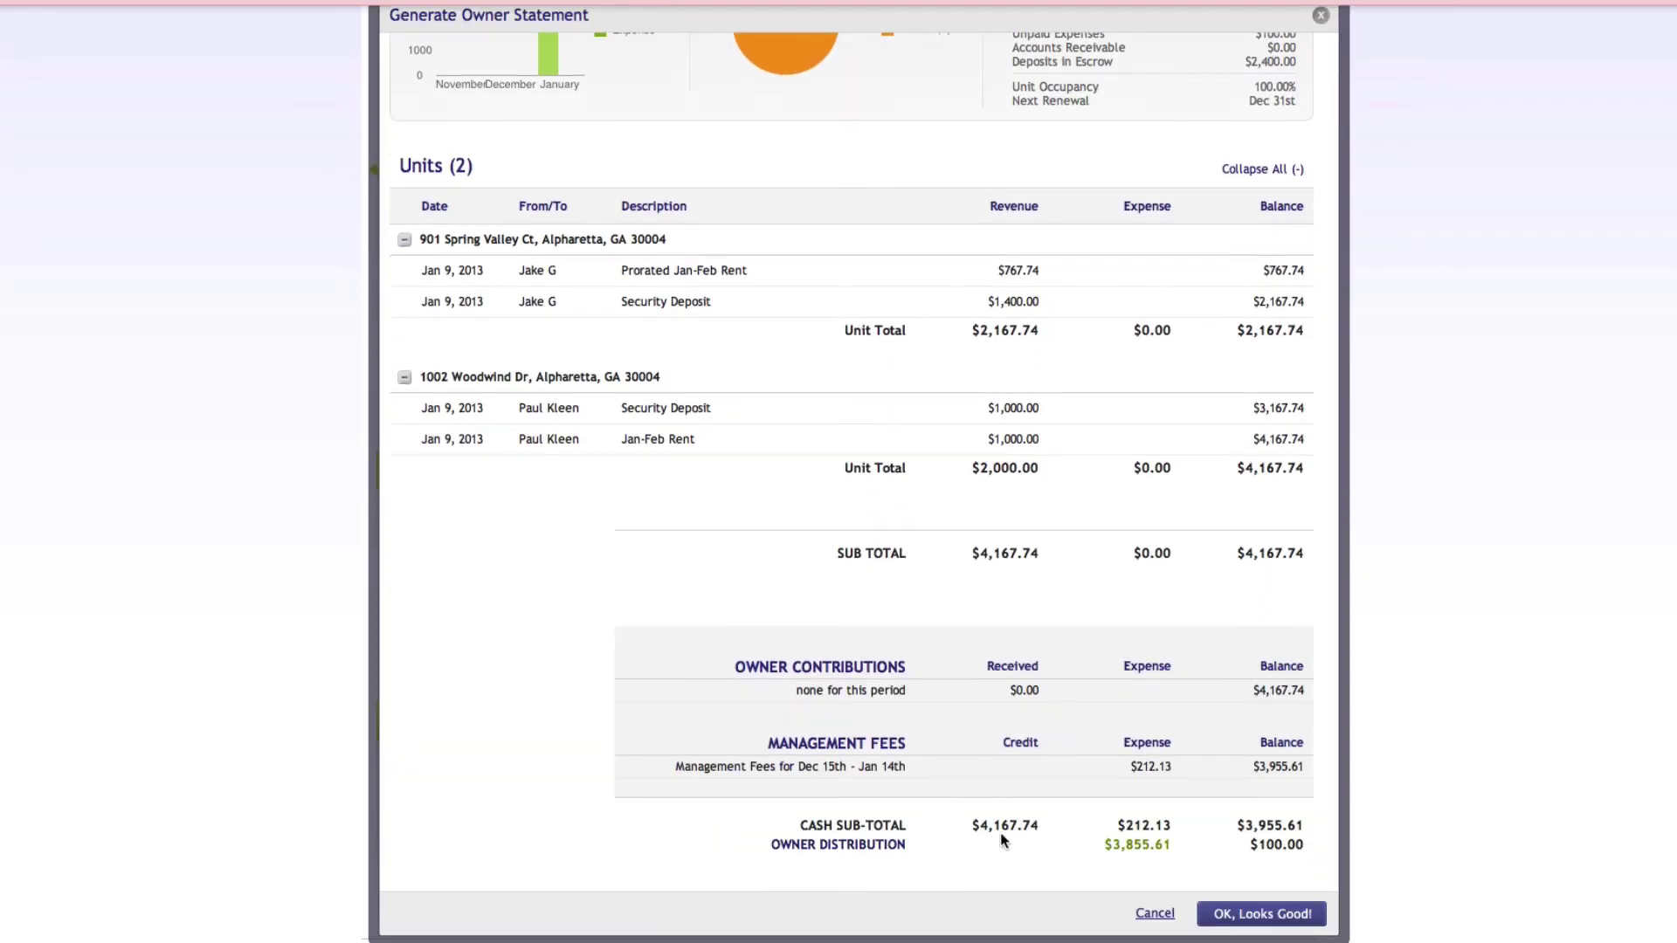
left_click(1225, 917)
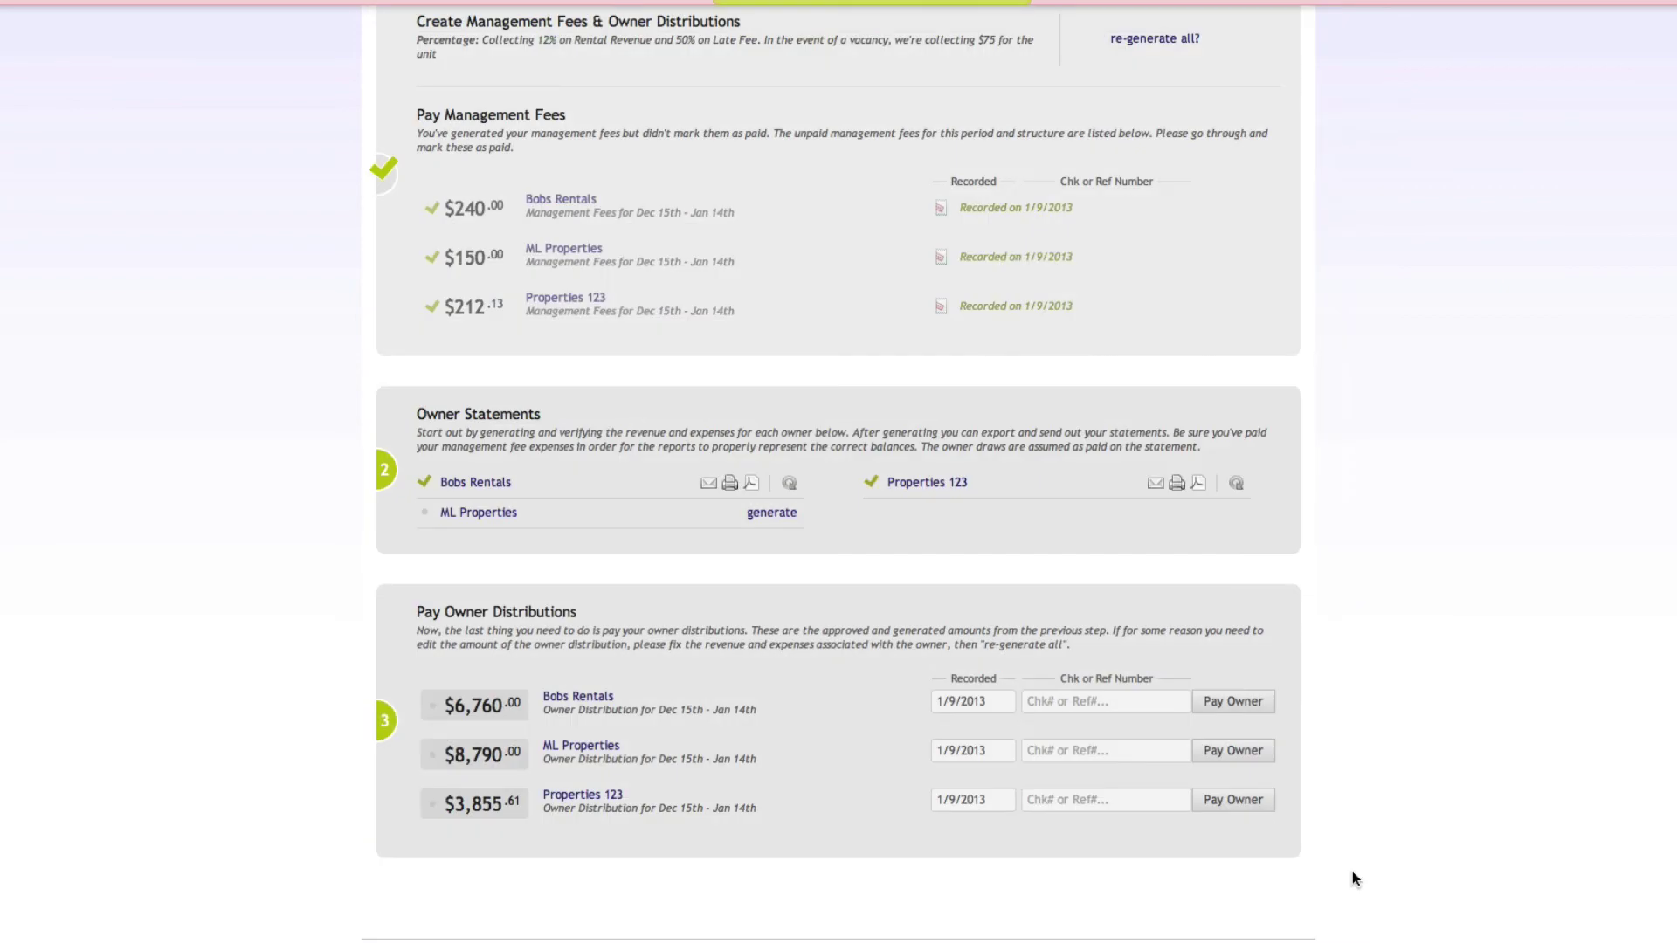
Pay the Properties 123 owner distribution from the Operating Account and confirm the payment
left_click(1245, 807)
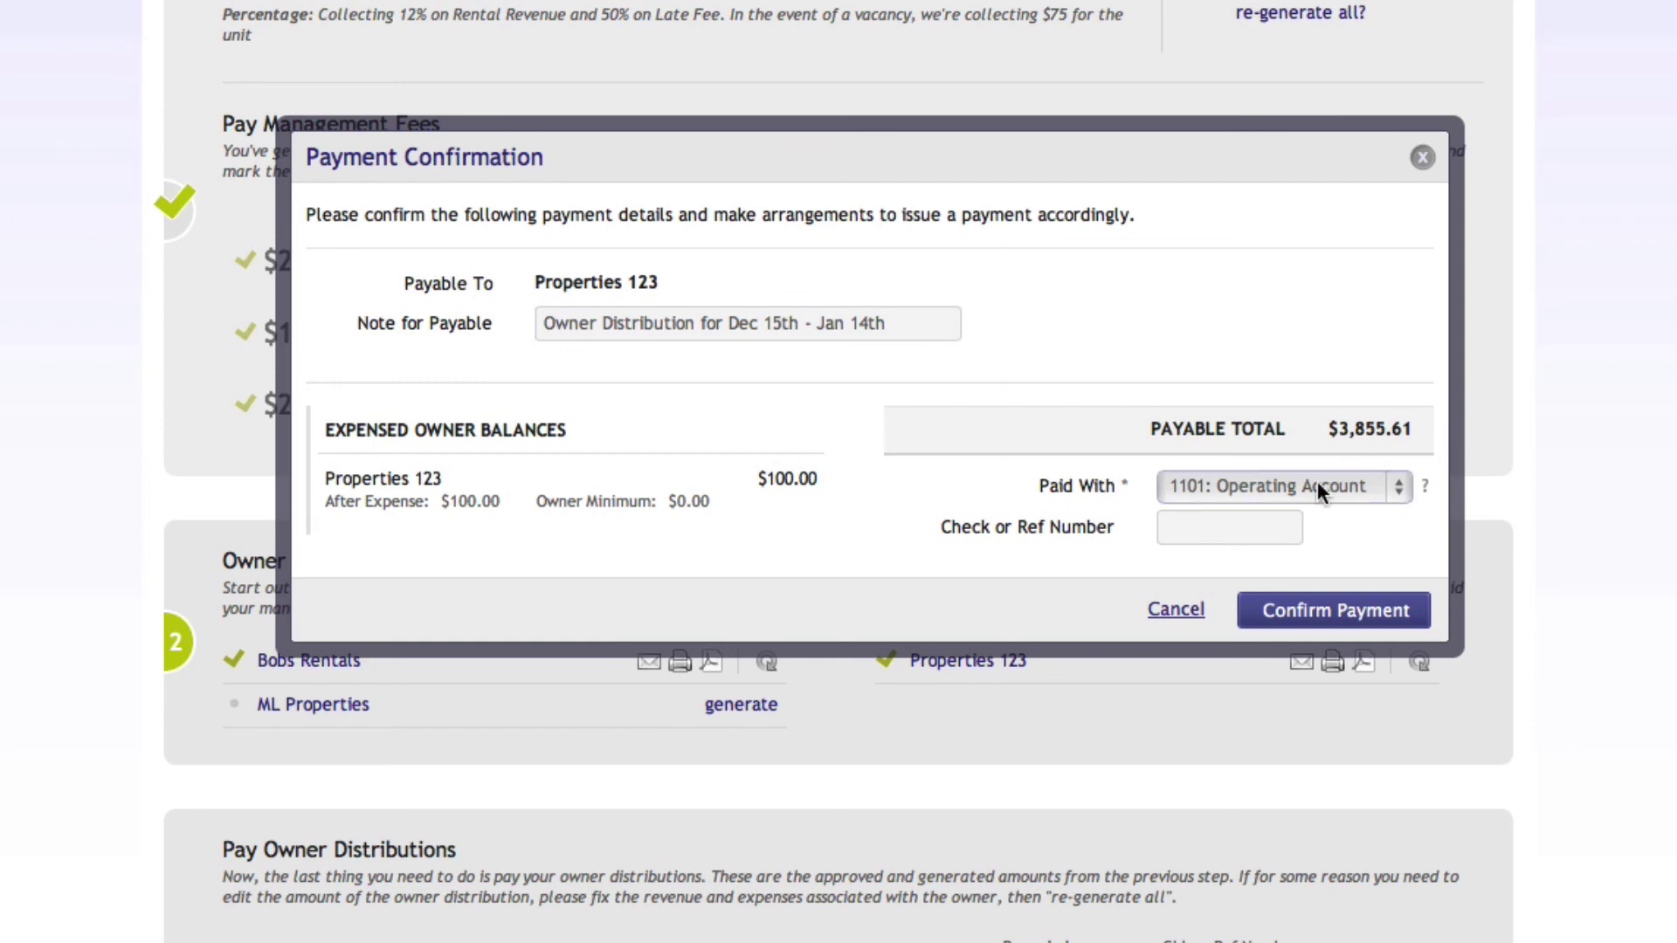
left_click(1293, 611)
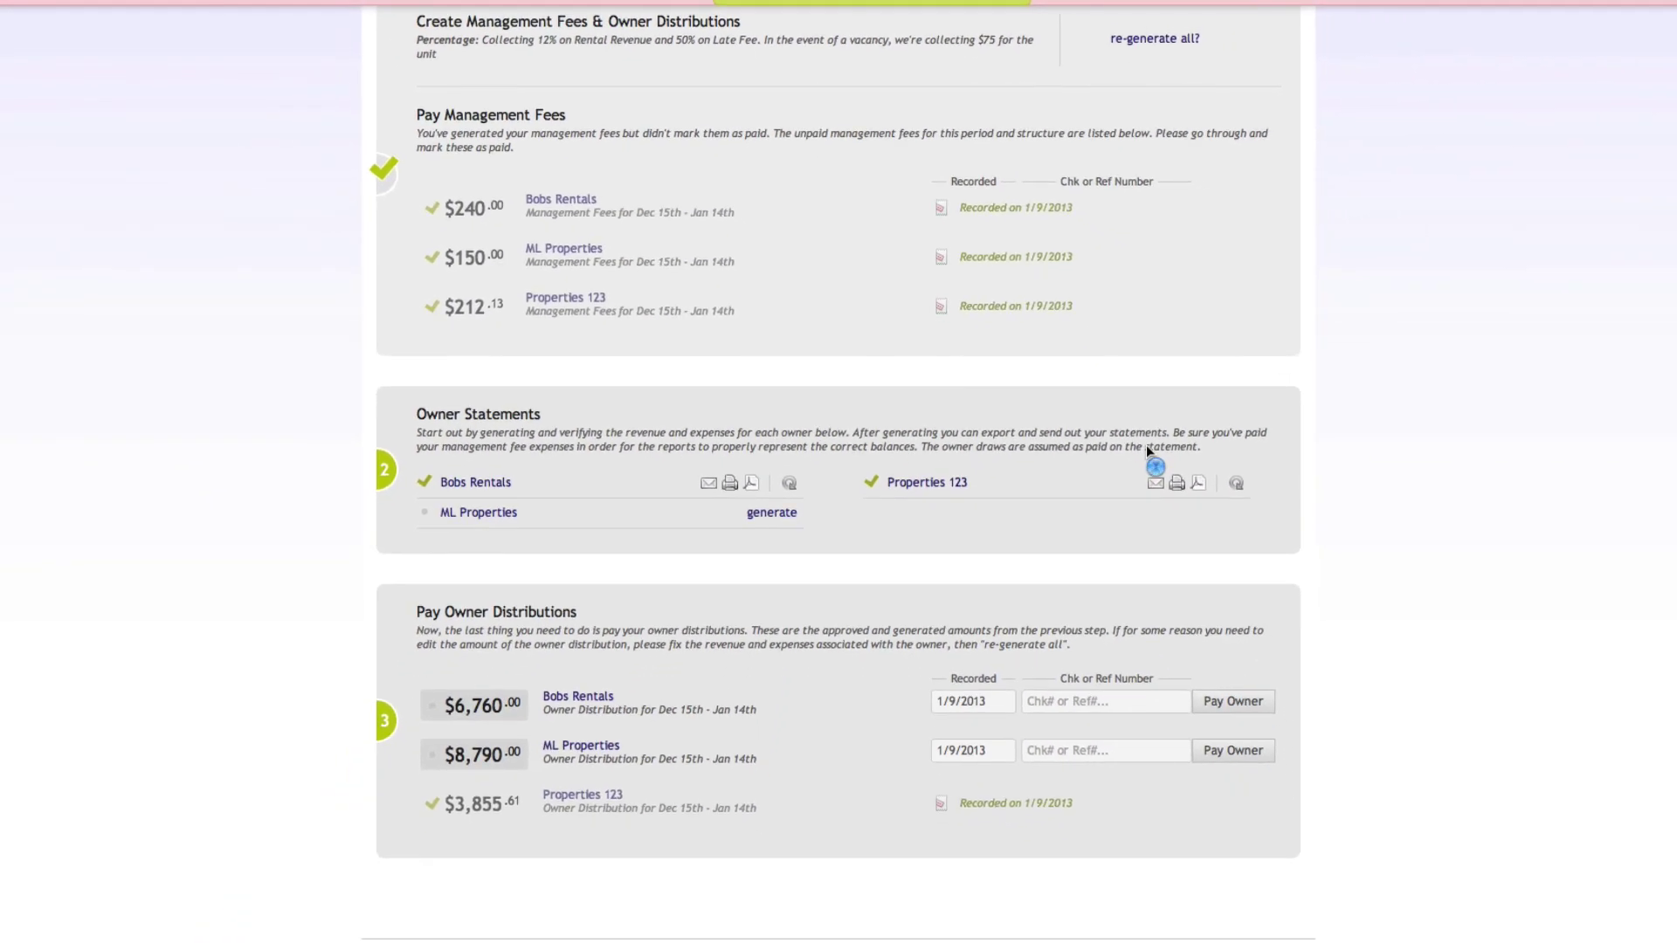
scroll(1397, 362, "up", 3)
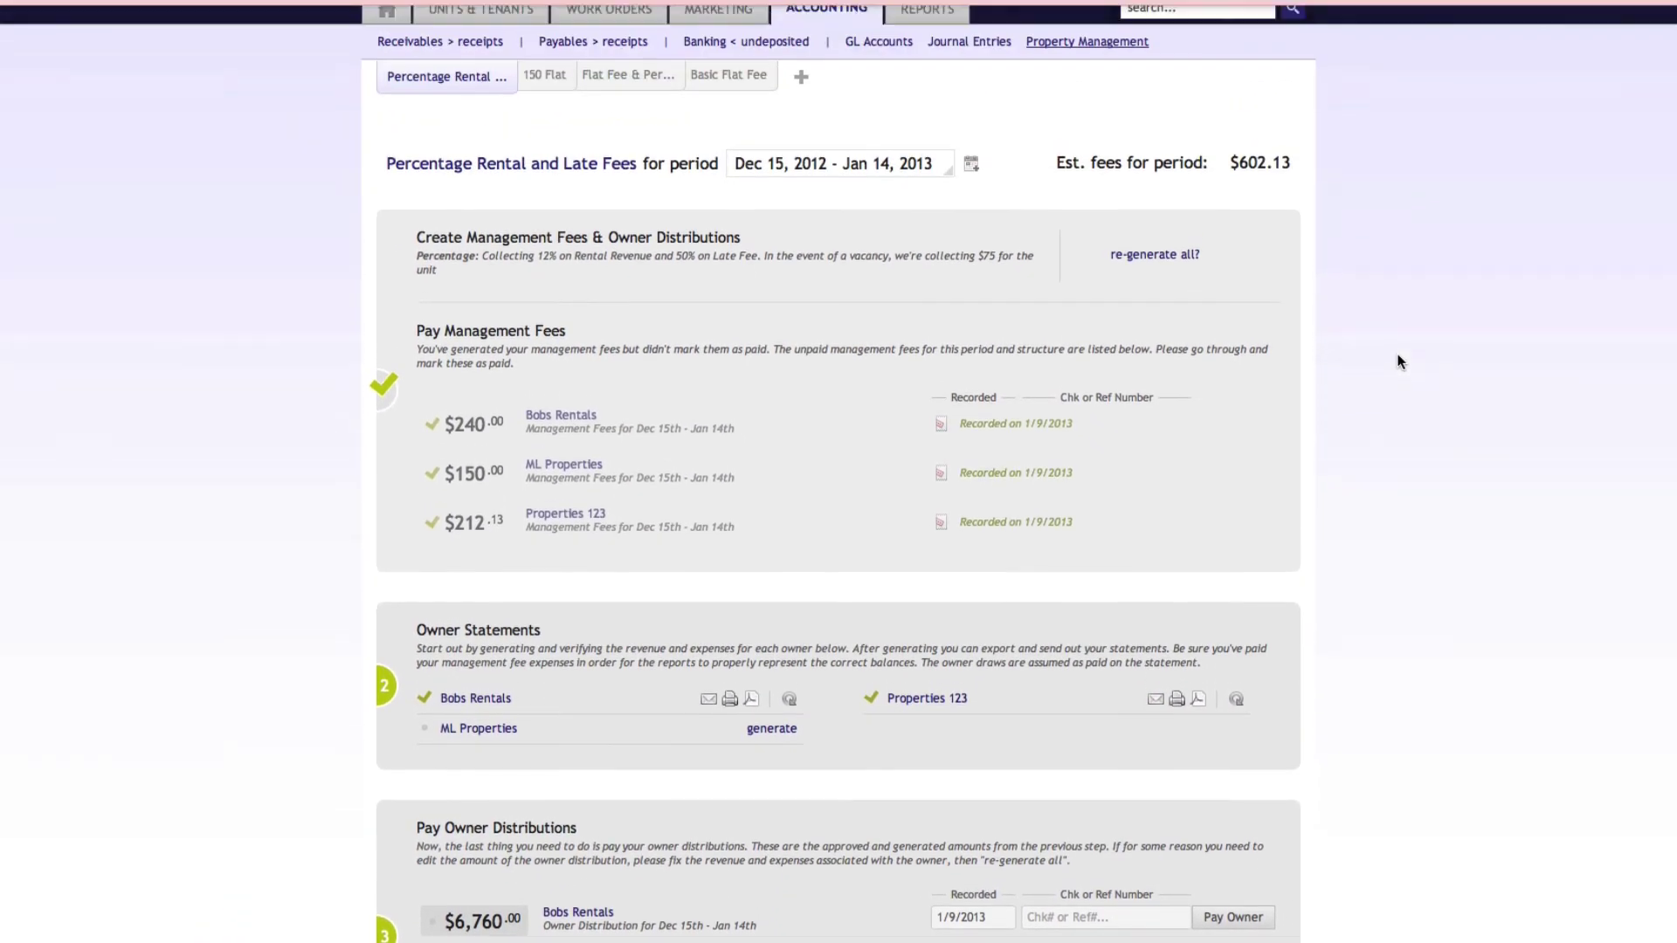
scroll(1399, 361, "up", 2)
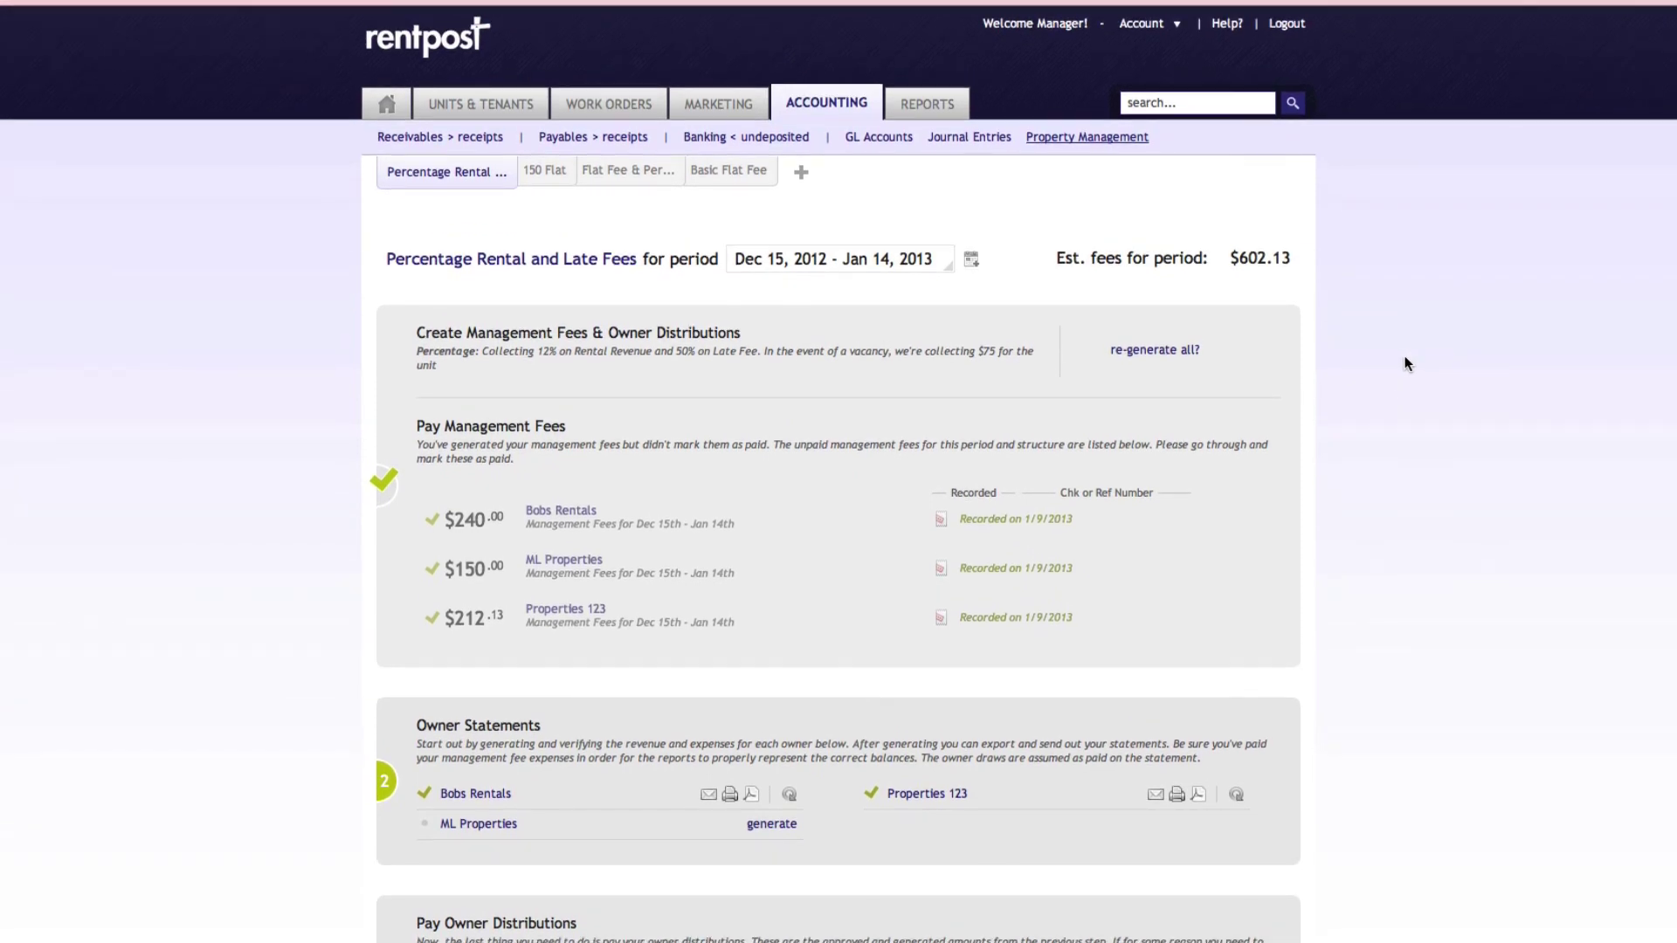